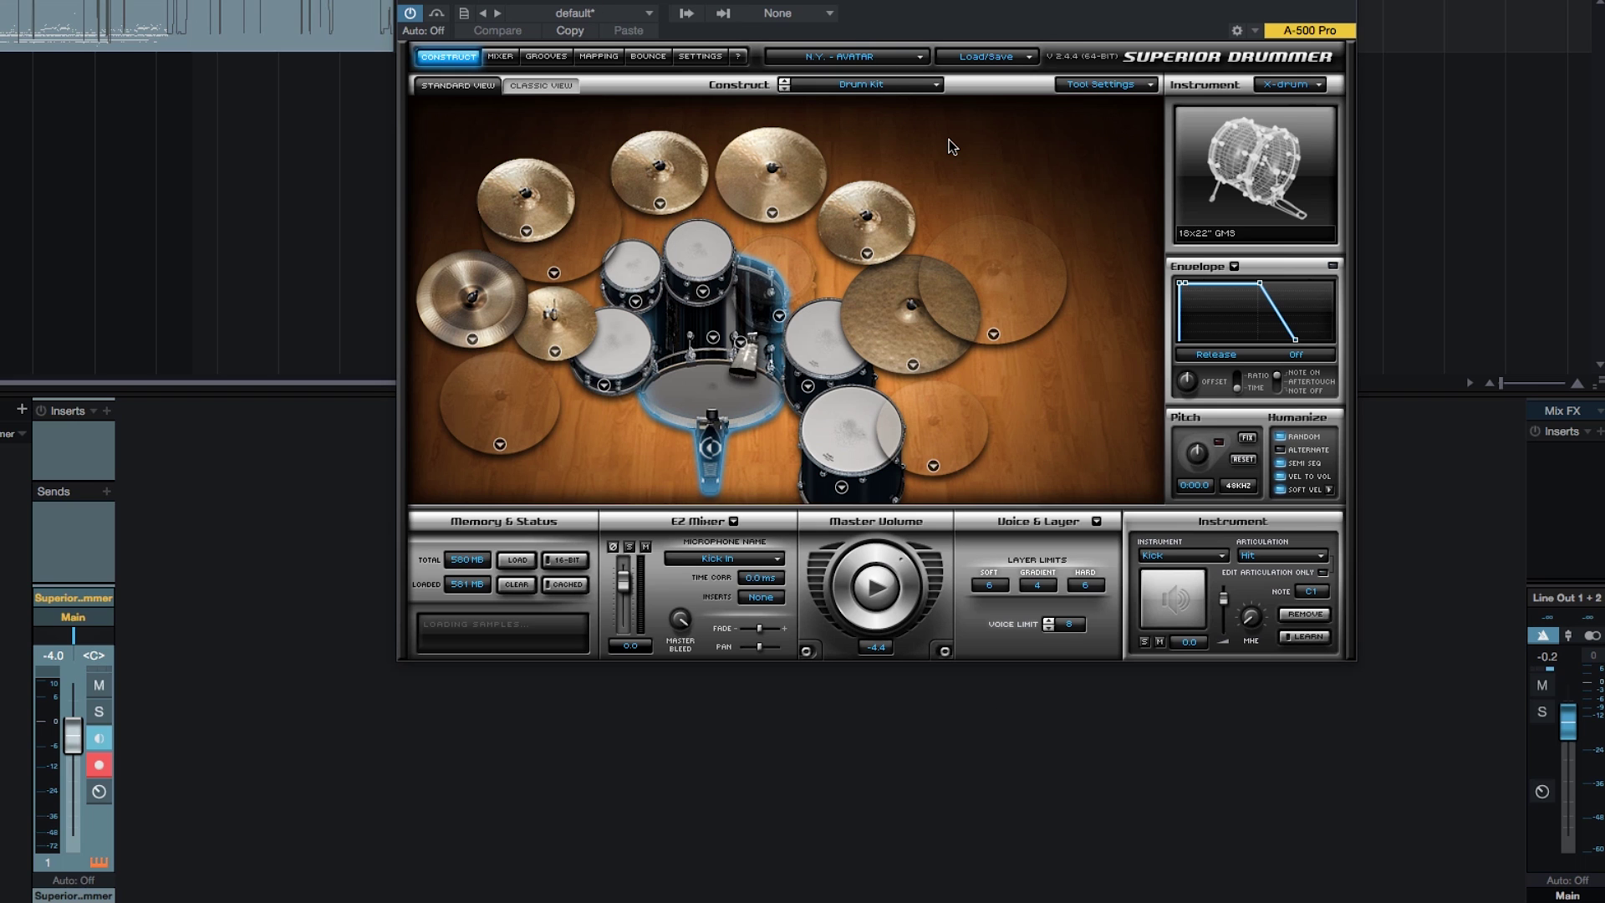
Step: Switch to the Mixer page and scroll across the kit's channel strips
click(500, 56)
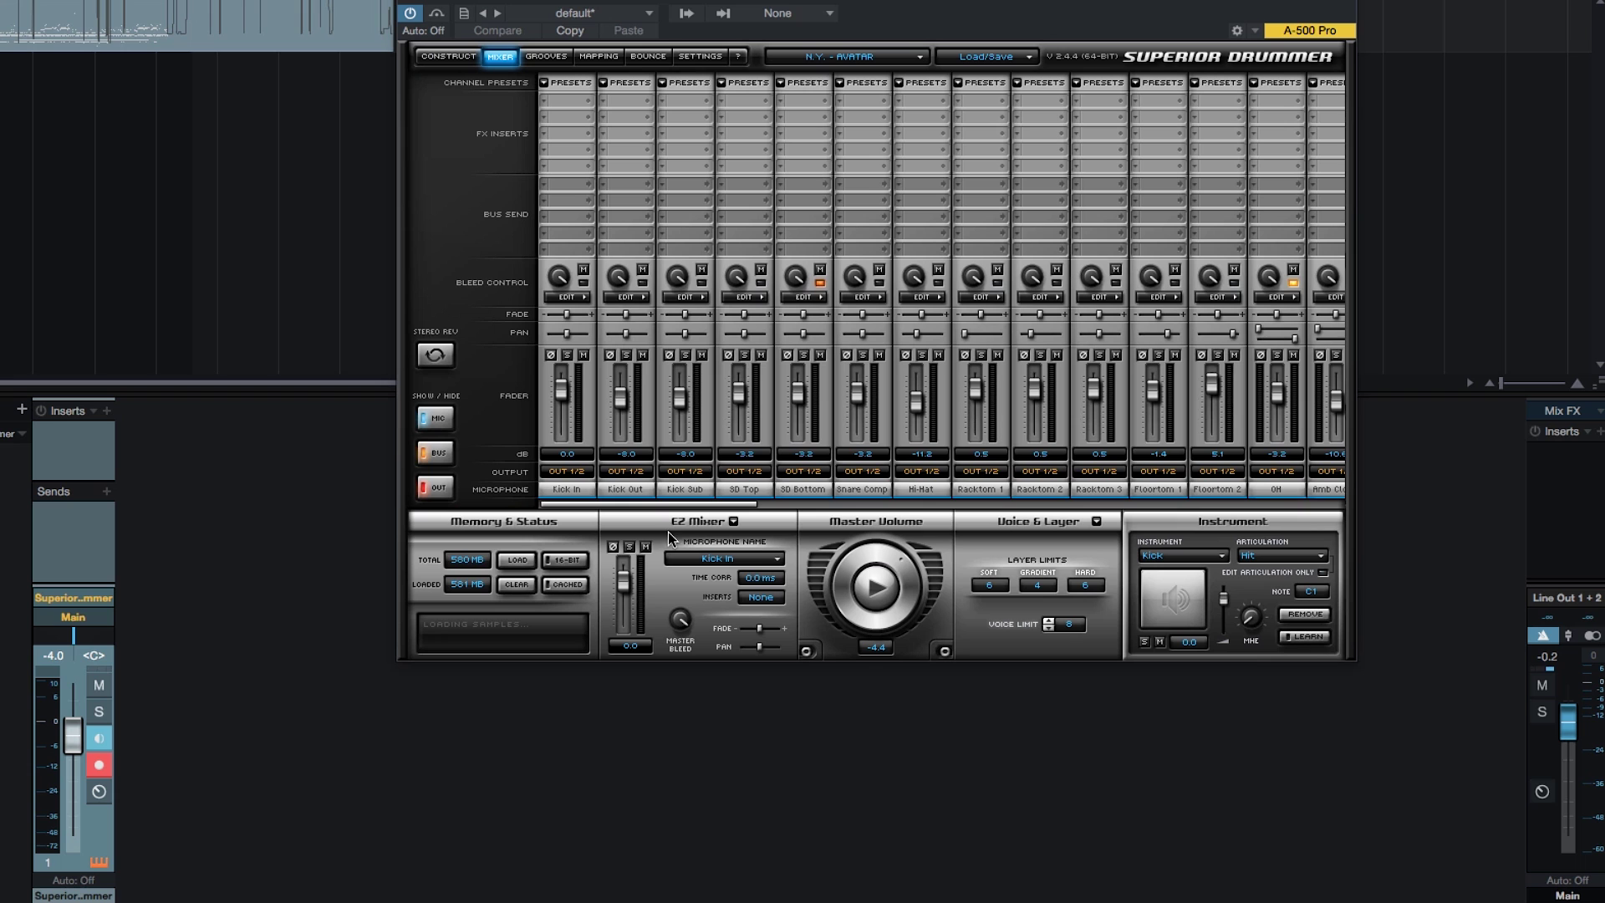
mouse_move(668, 506)
mouse_down()
mouse_move(886, 506)
mouse_move(664, 505)
mouse_up()
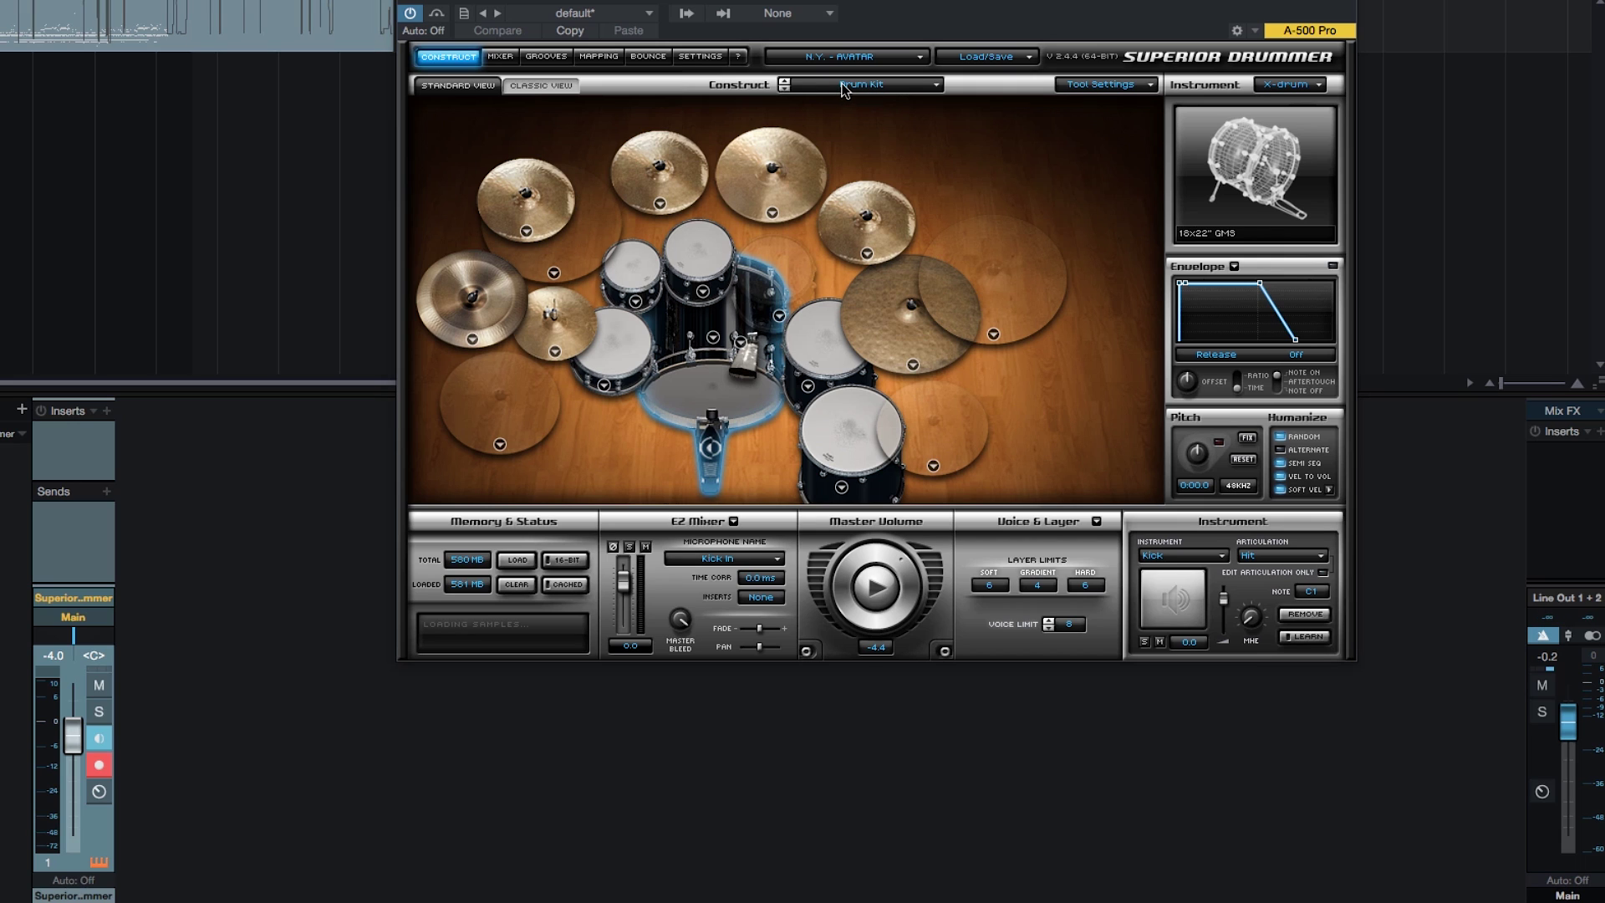
Step: Load the Alt Stick Kit preset, review the kick options, and keep the Slingerland 70's snare
click(849, 87)
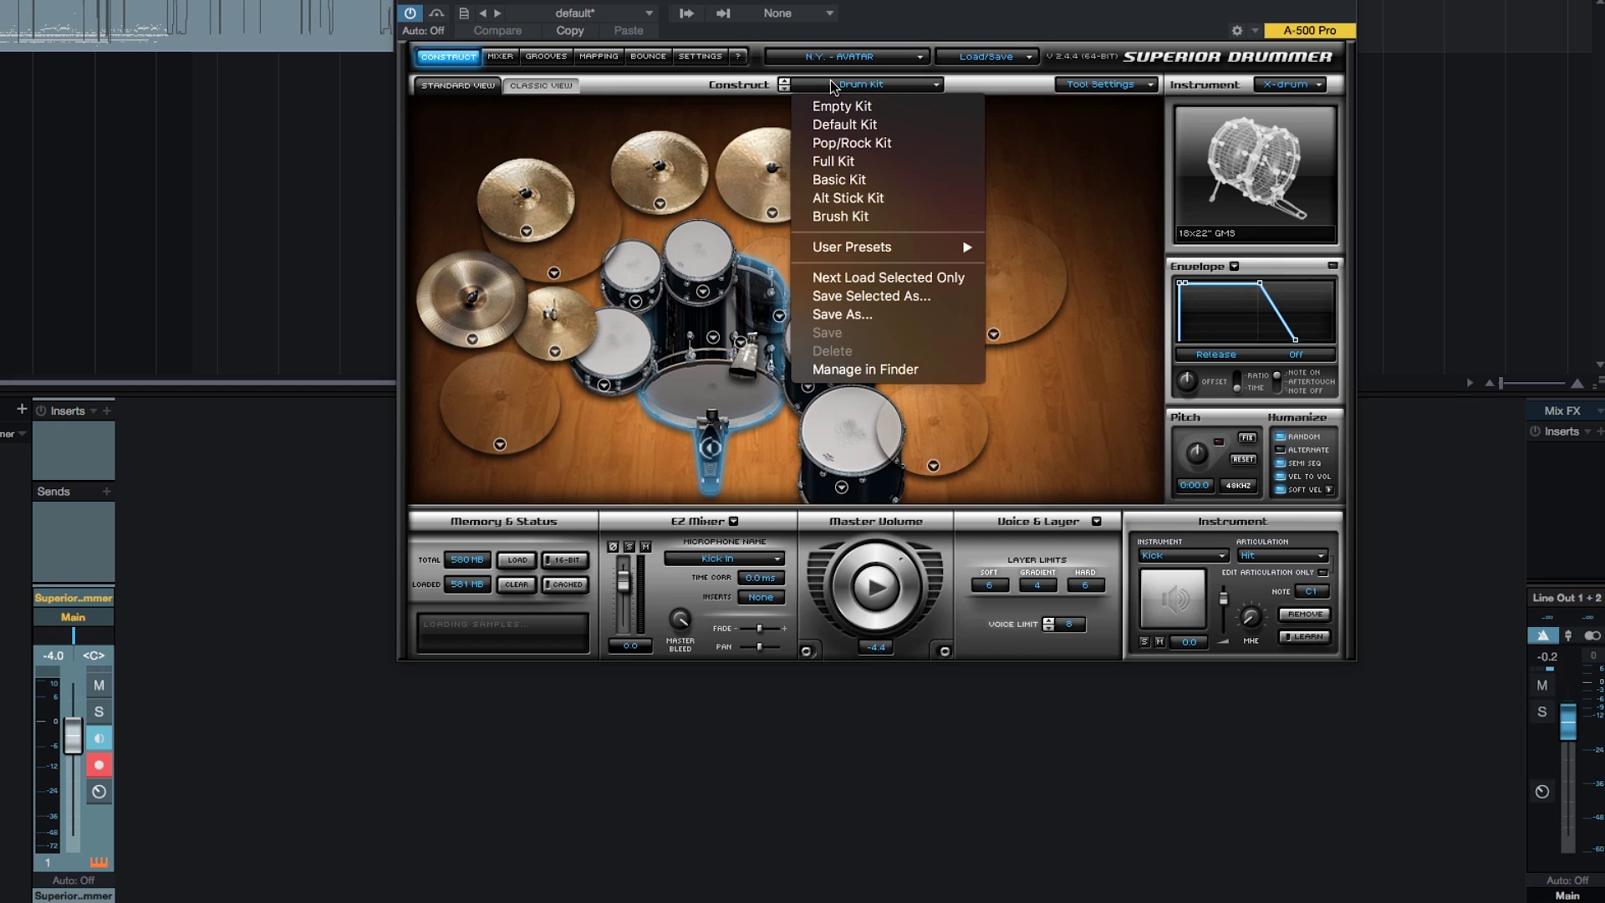
click(905, 199)
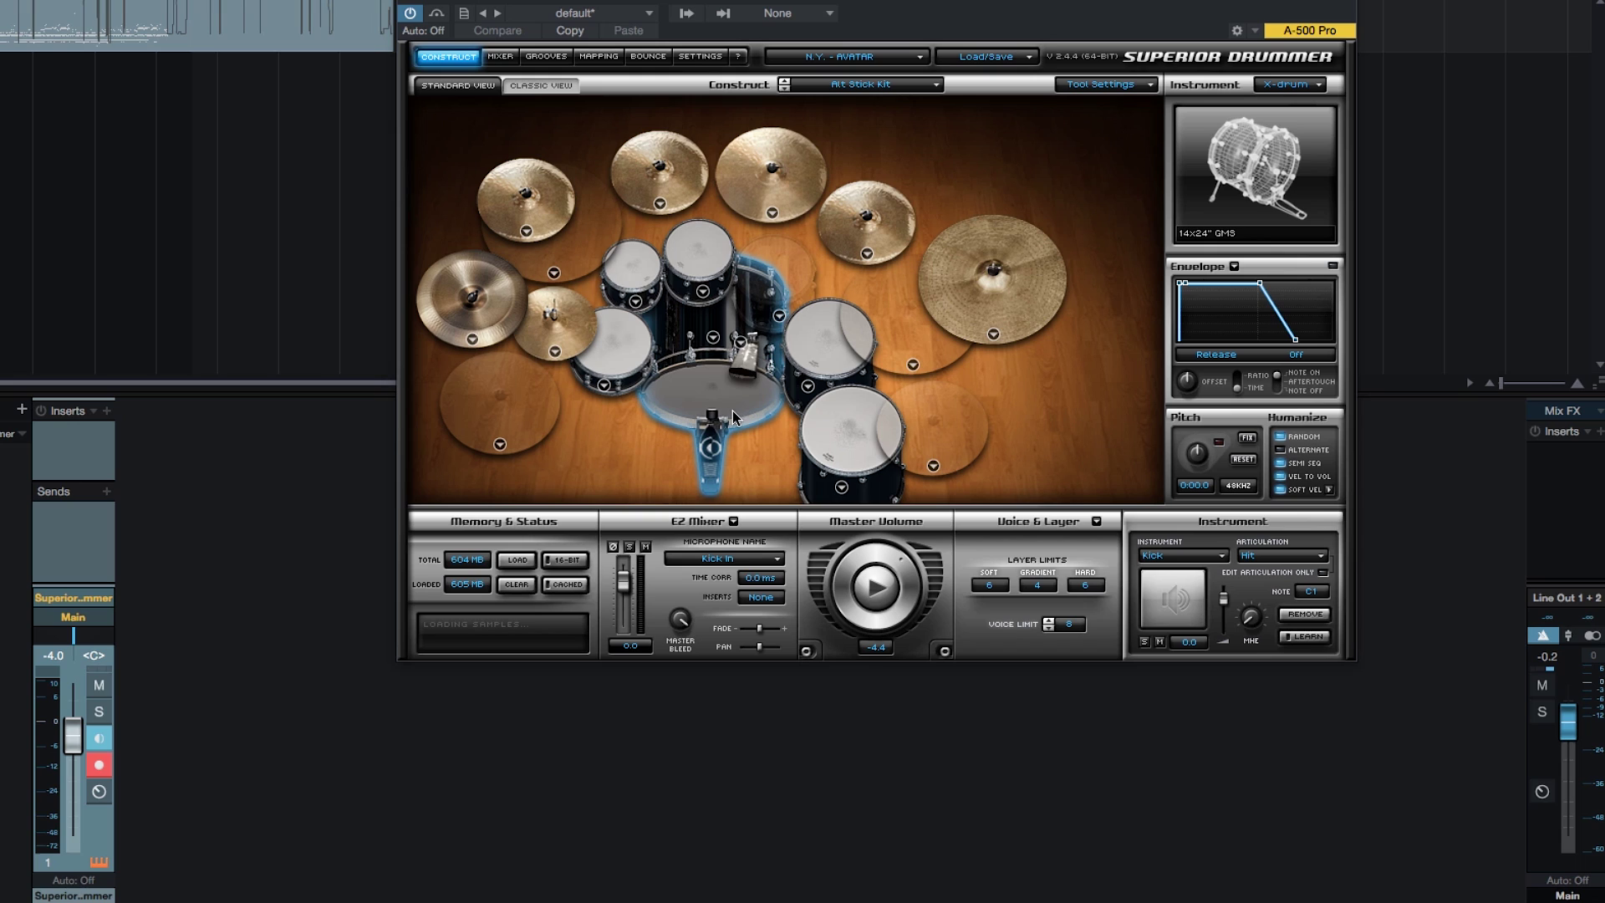
click(712, 339)
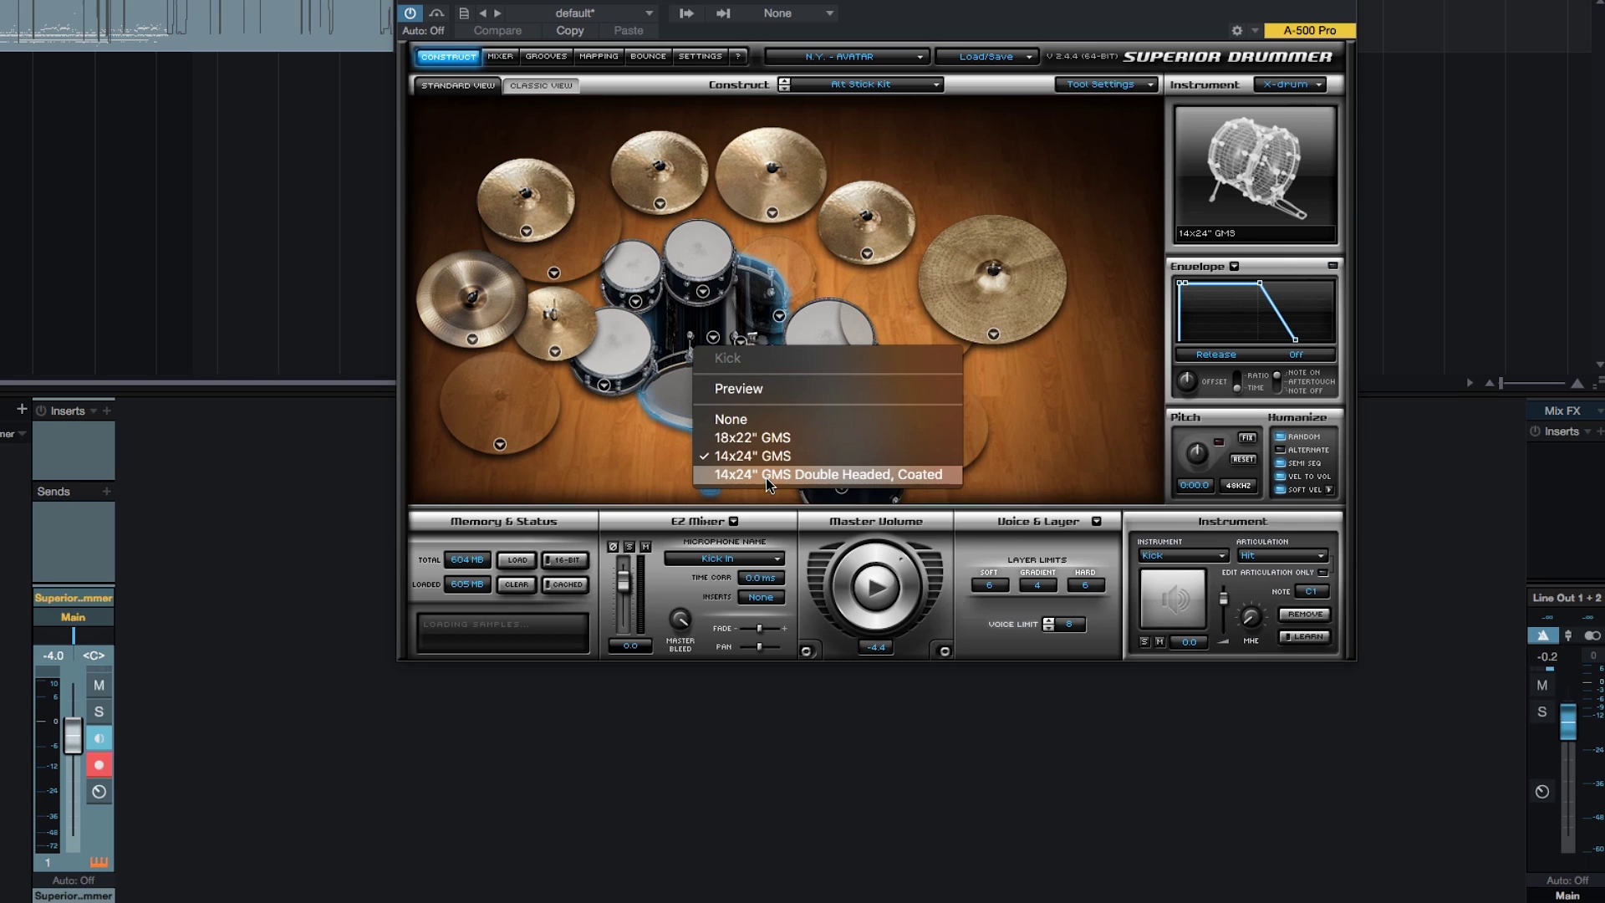
click(774, 474)
click(774, 485)
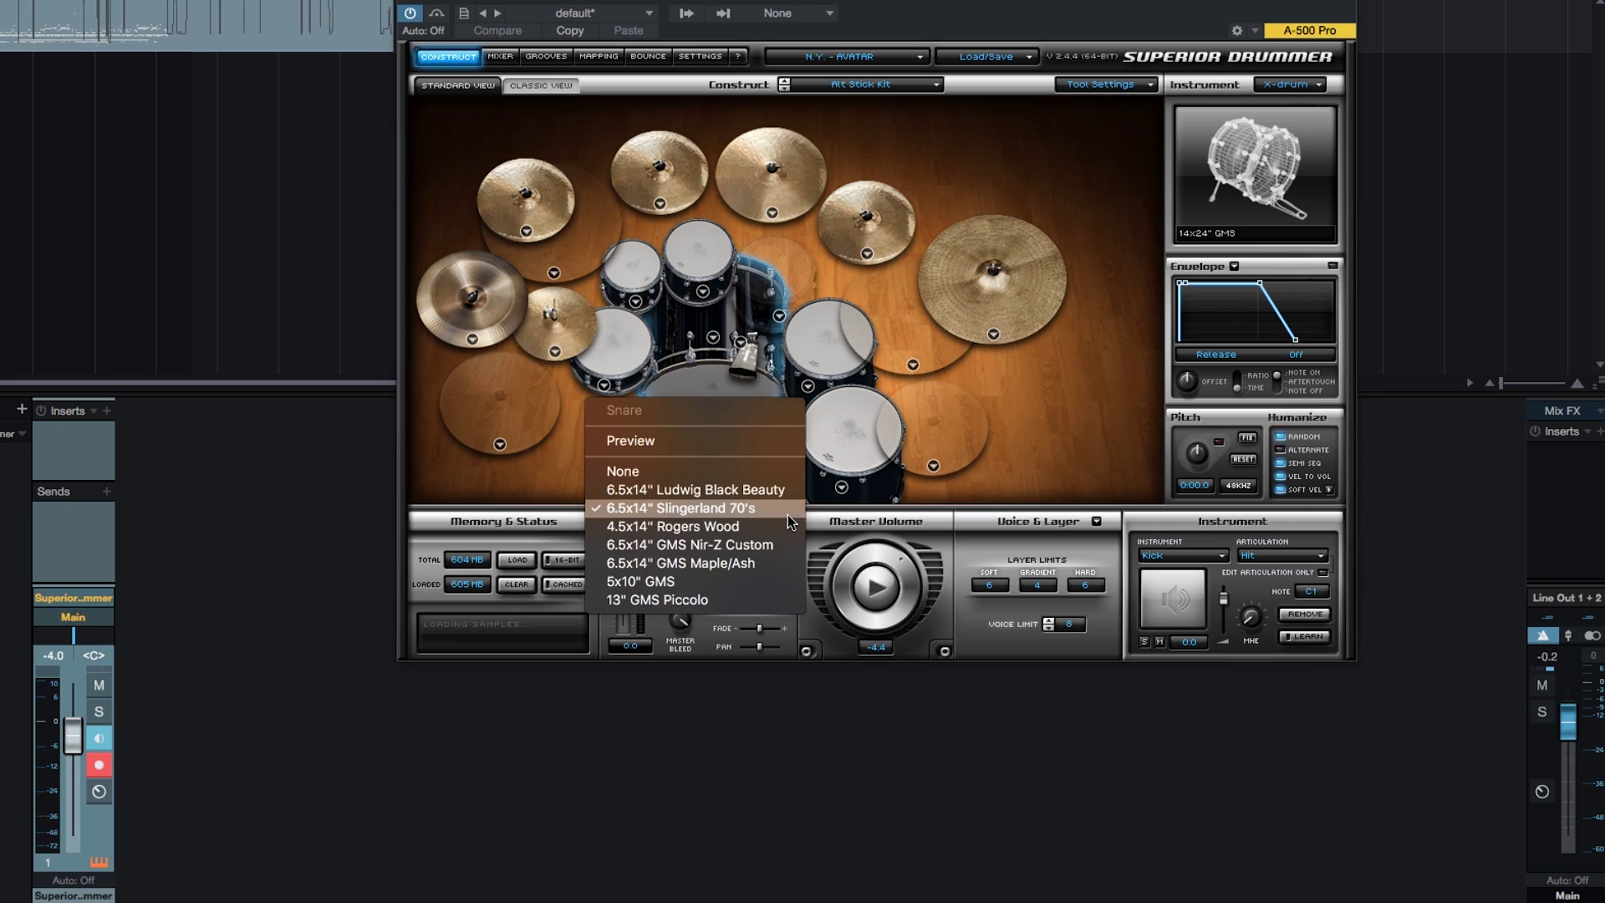
click(736, 510)
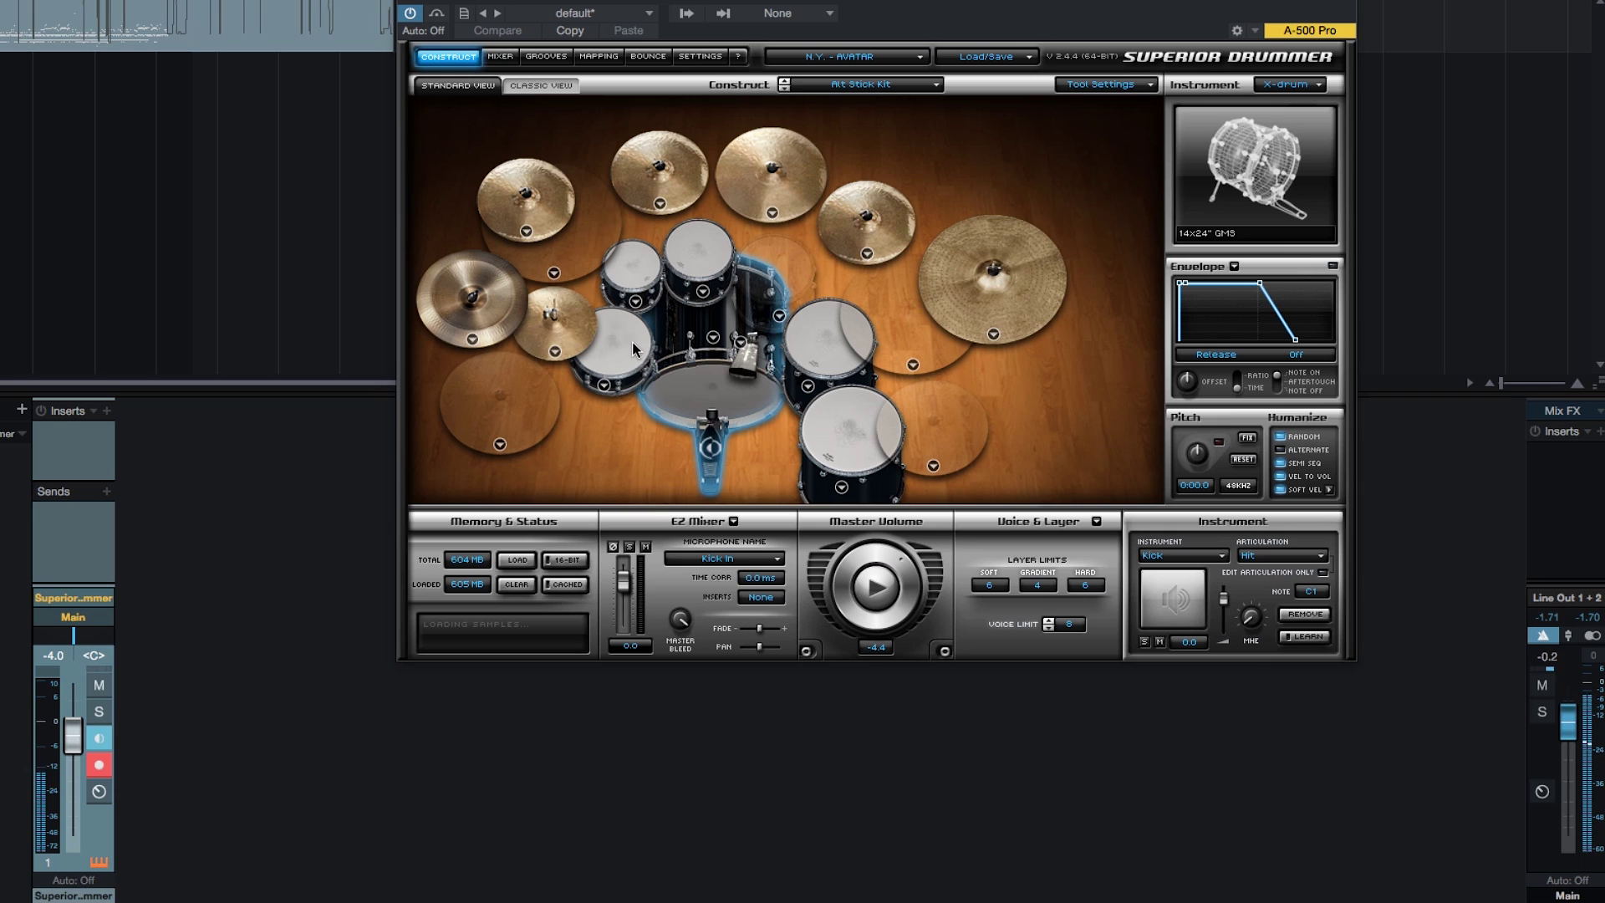
Step: Set the hi-hat to the 14" Sabian HHX Manhattan Jazz
click(556, 351)
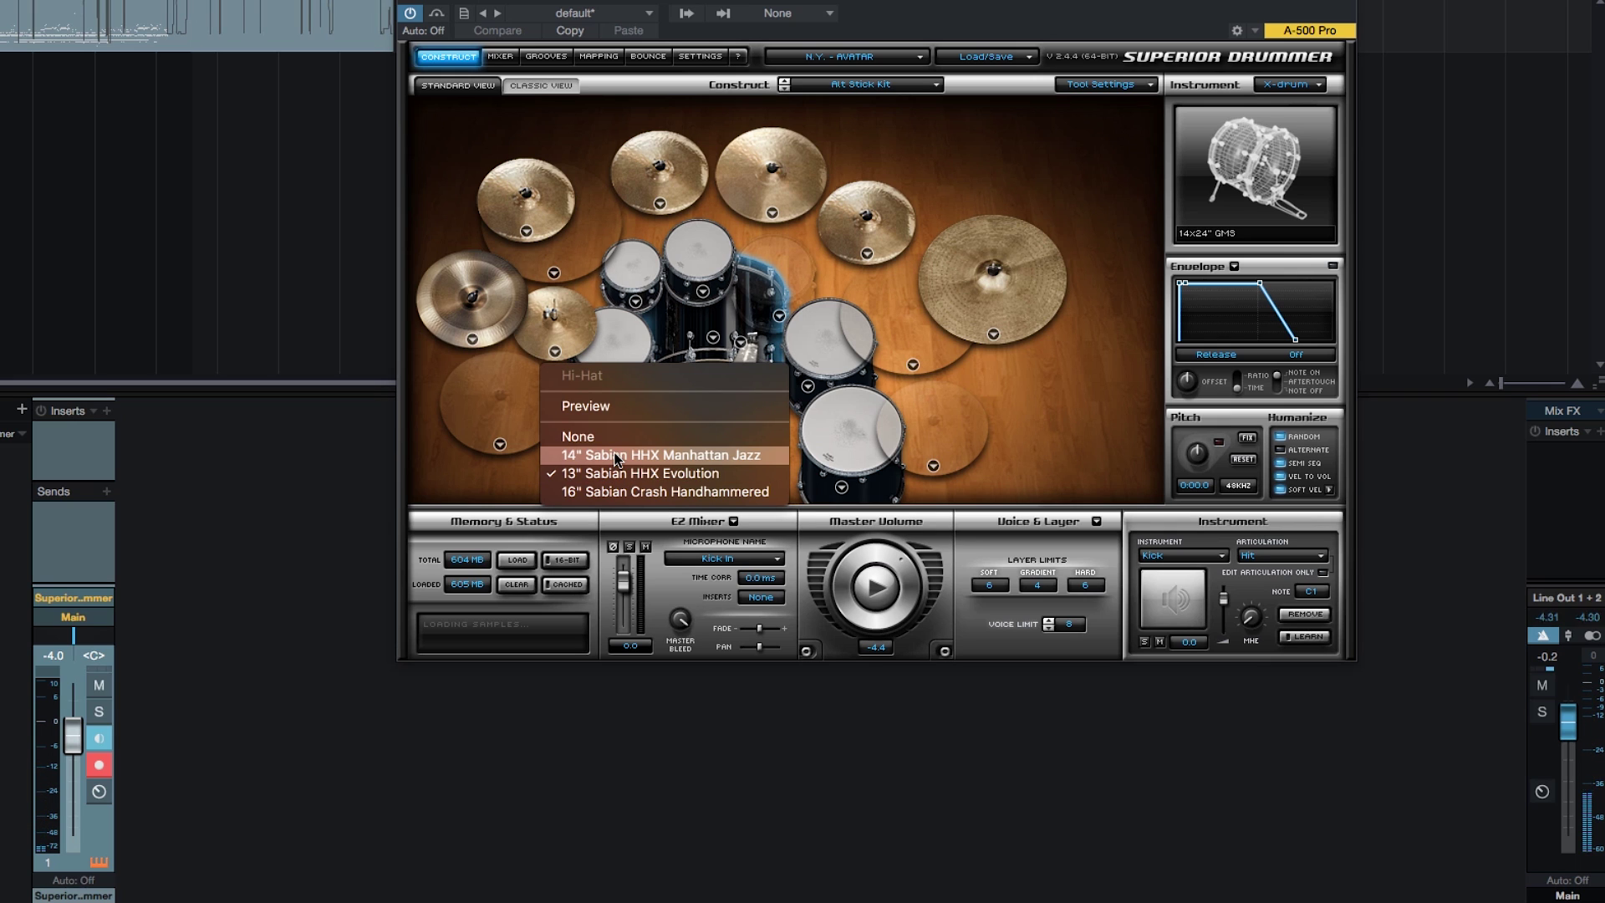
click(615, 454)
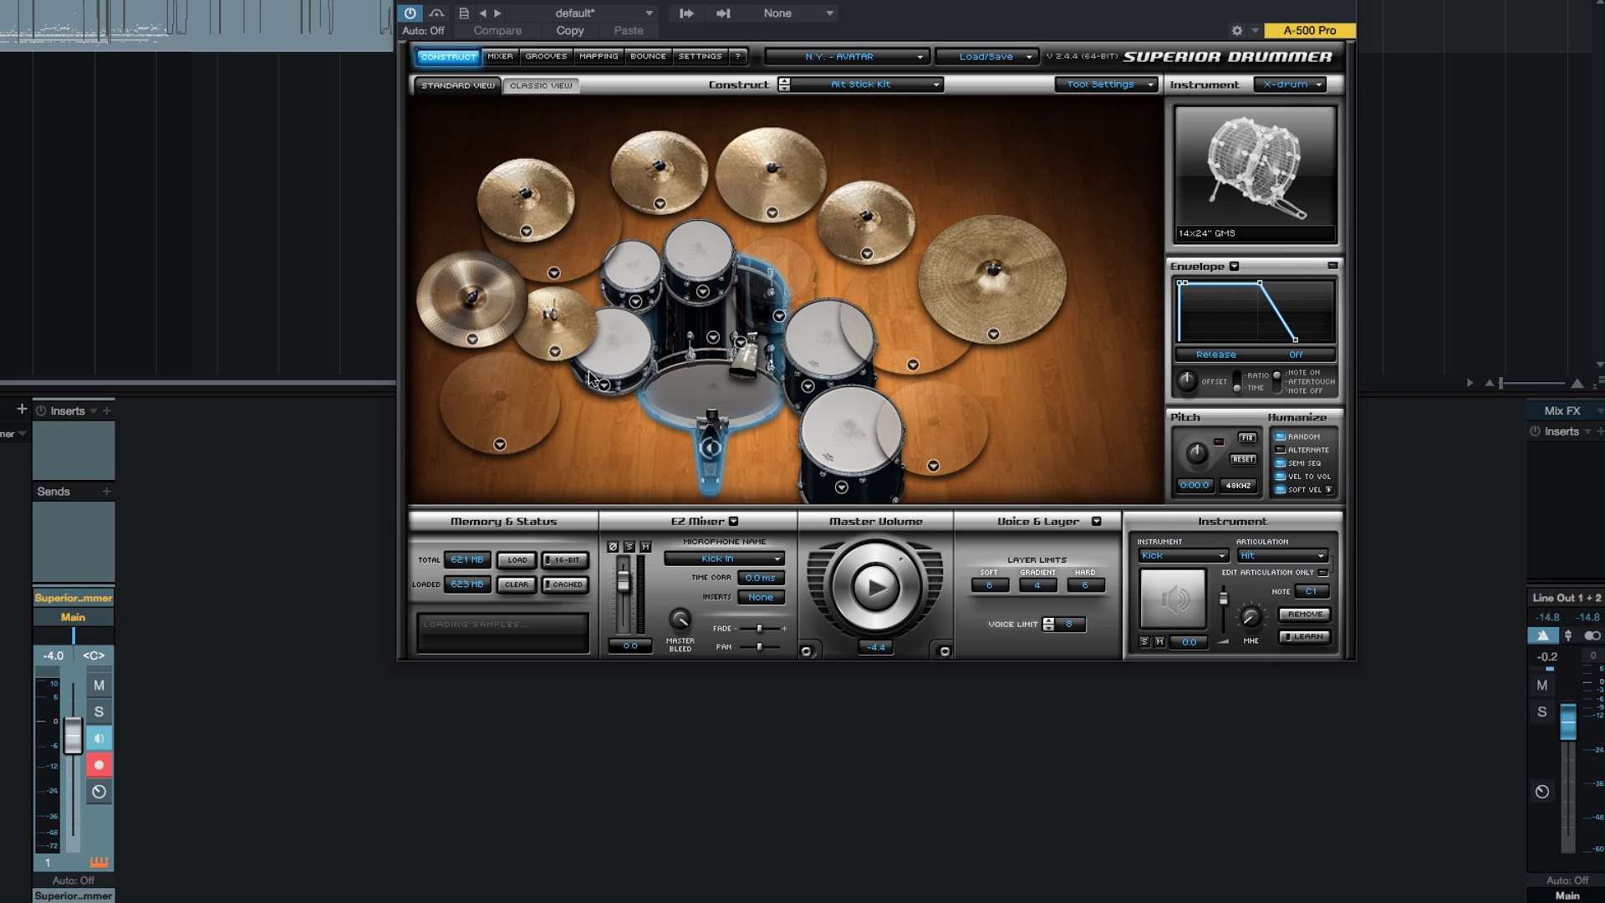
click(554, 352)
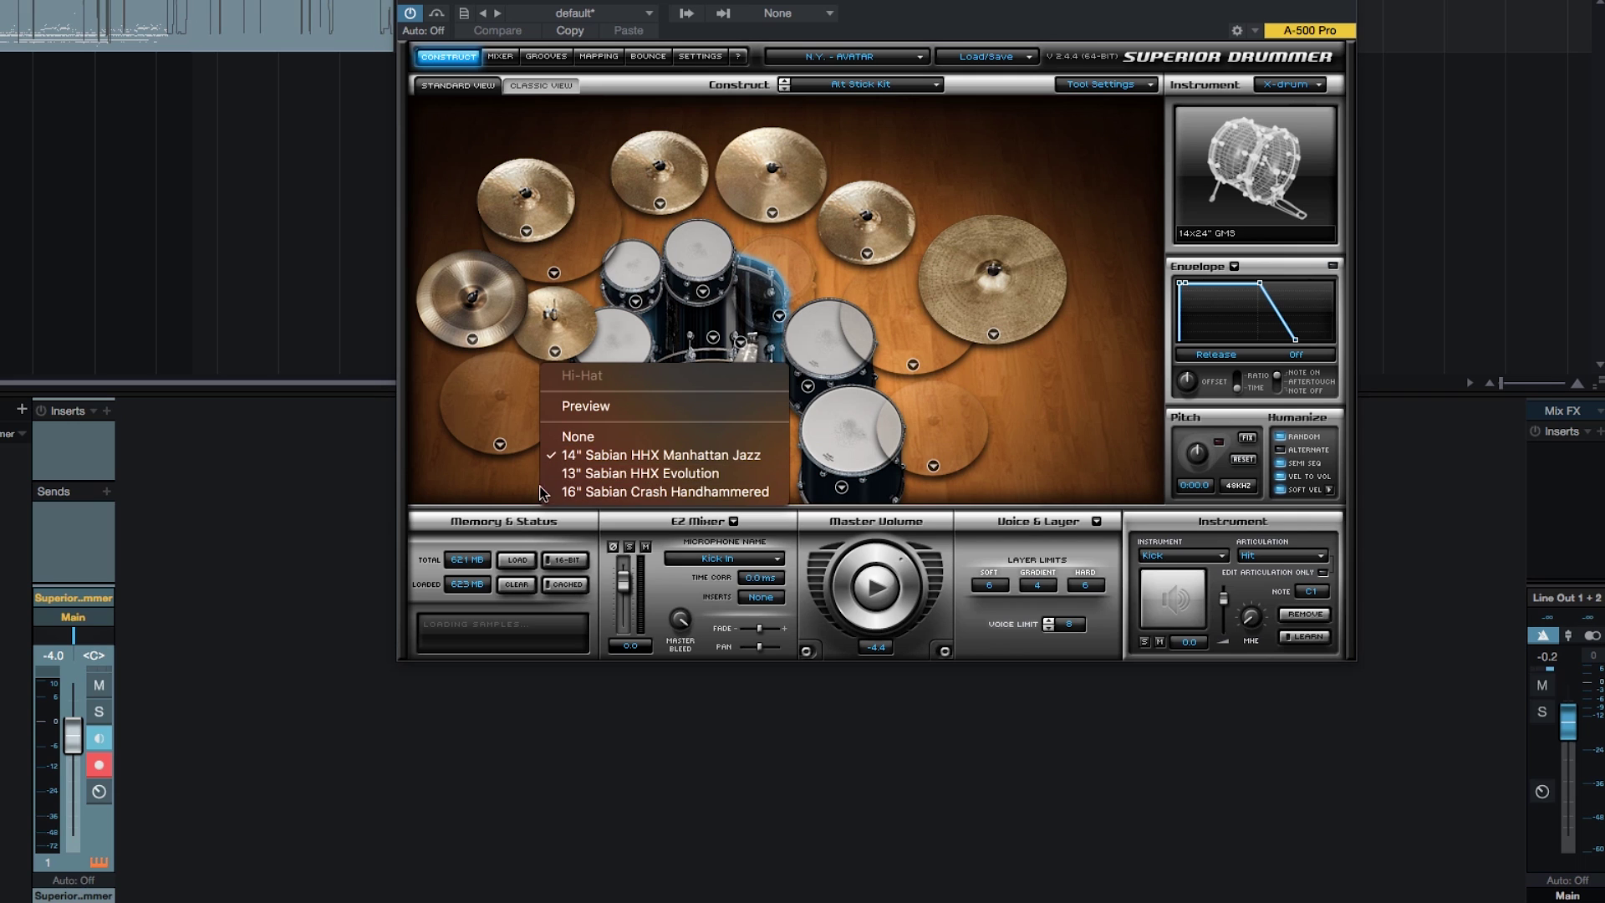
click(507, 489)
Step: Compare Cymbal 3 and Cymbal 4 choices, then set Cymbal 3 to the 21" Sabian AAXplosion Crash
click(660, 204)
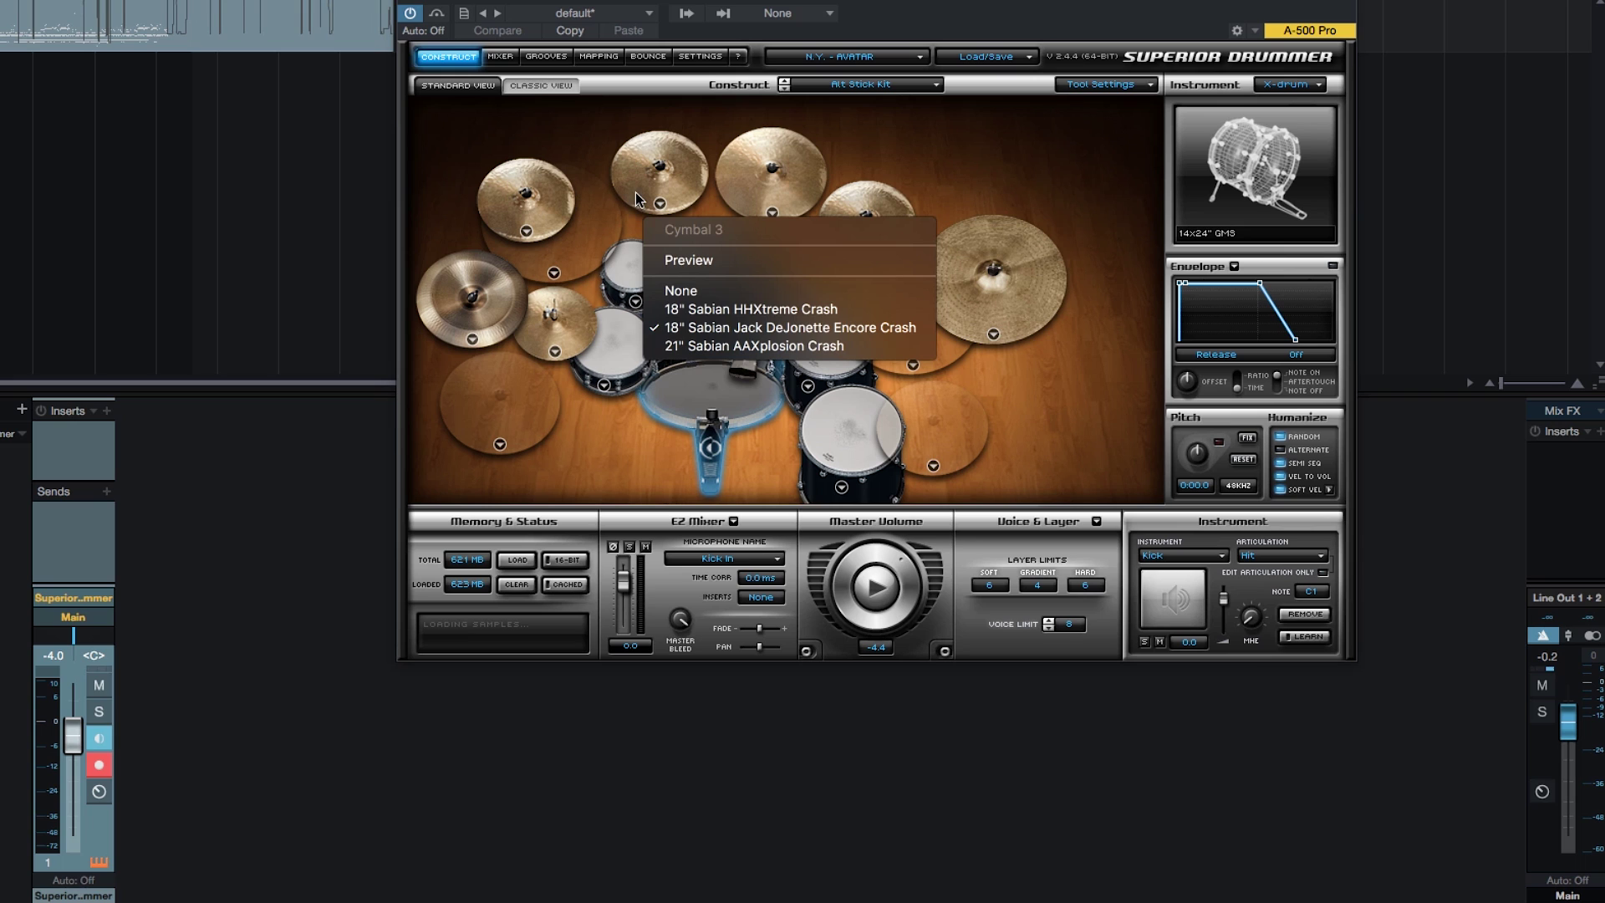
click(629, 226)
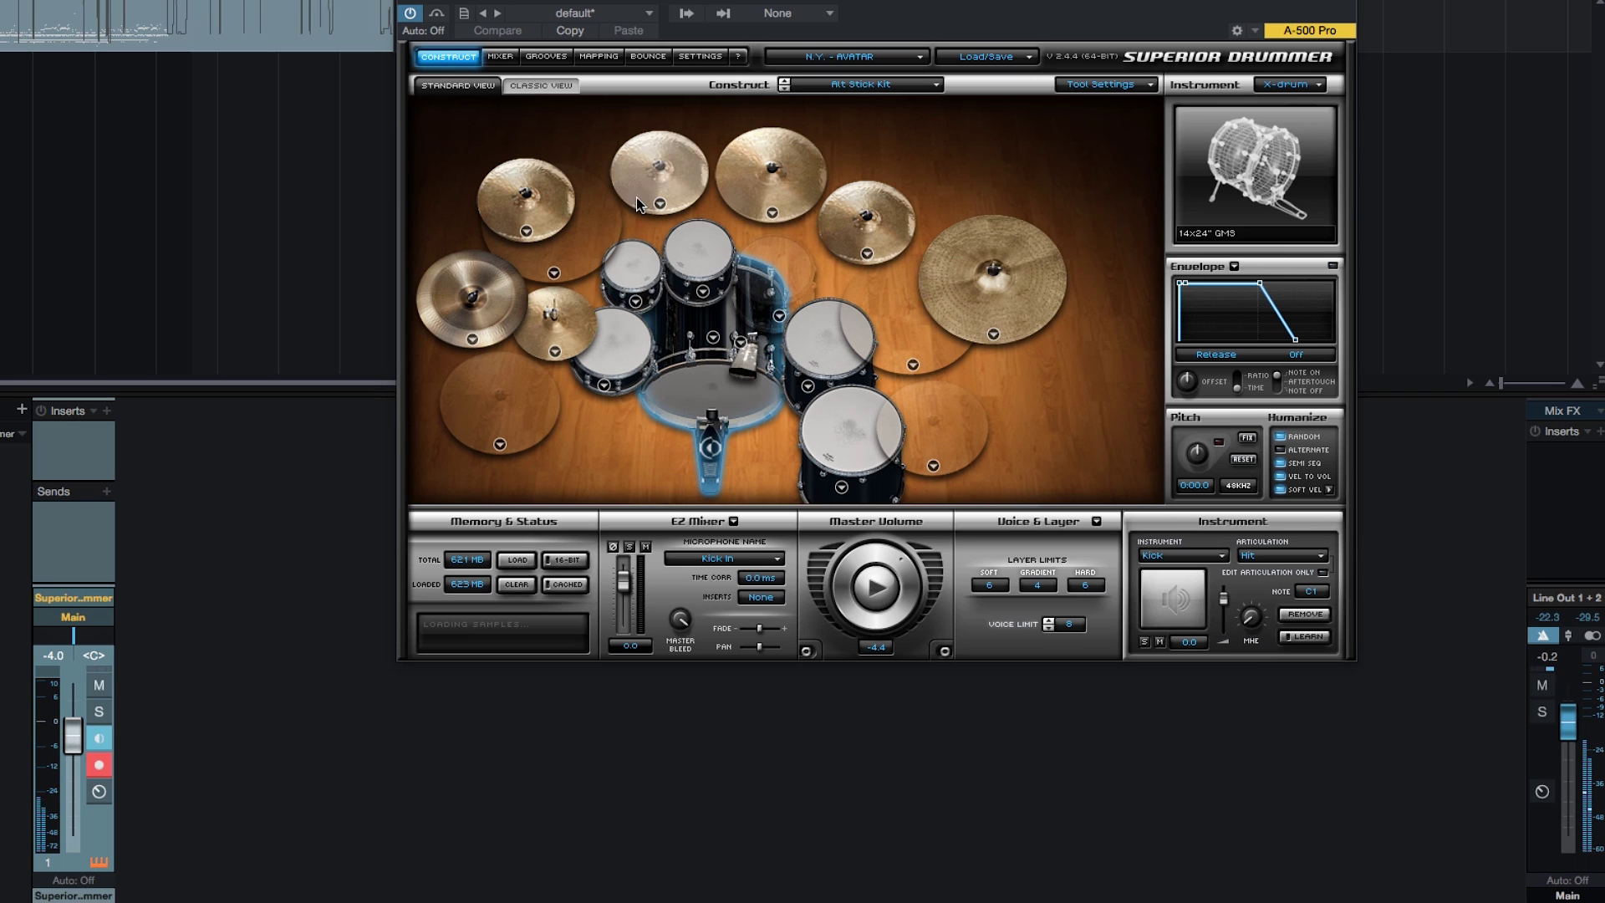
click(772, 214)
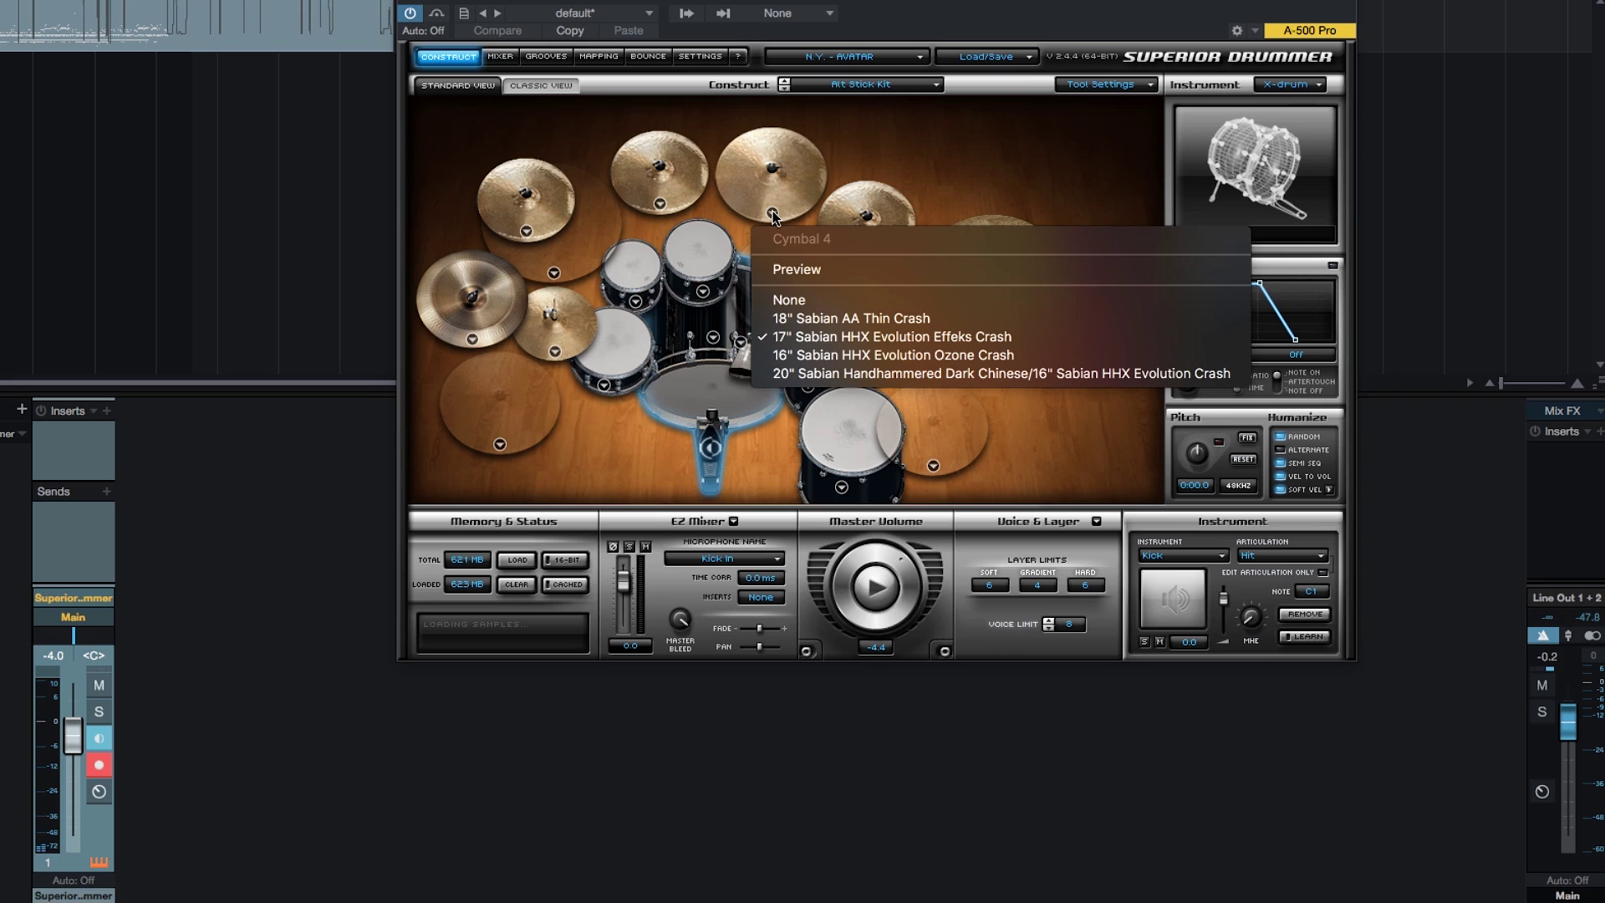
click(700, 213)
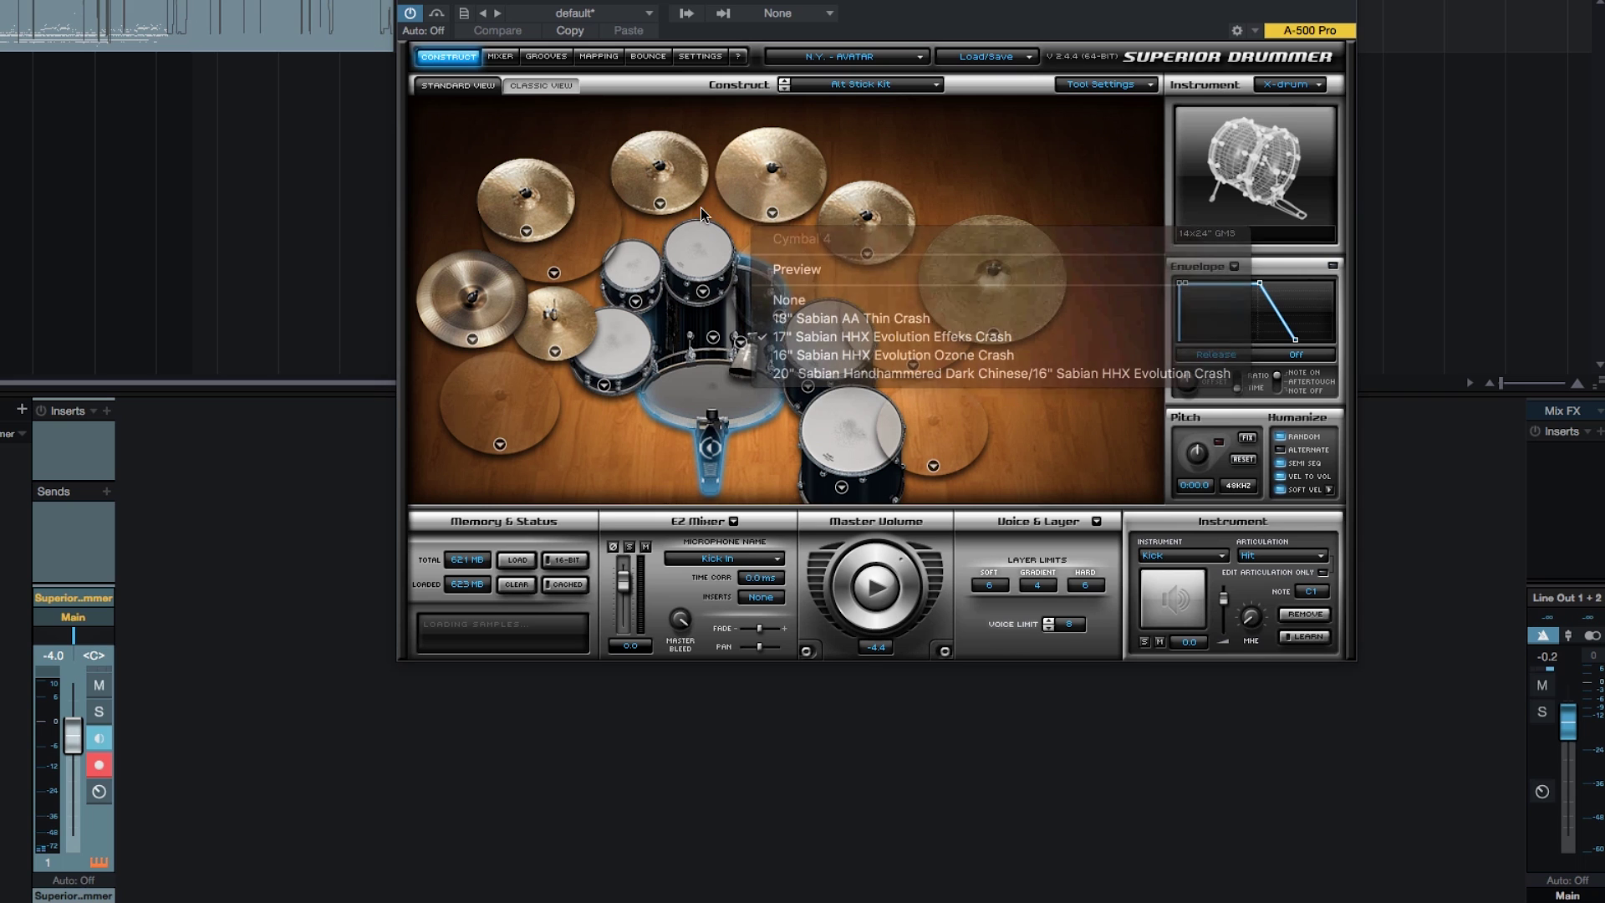
click(660, 203)
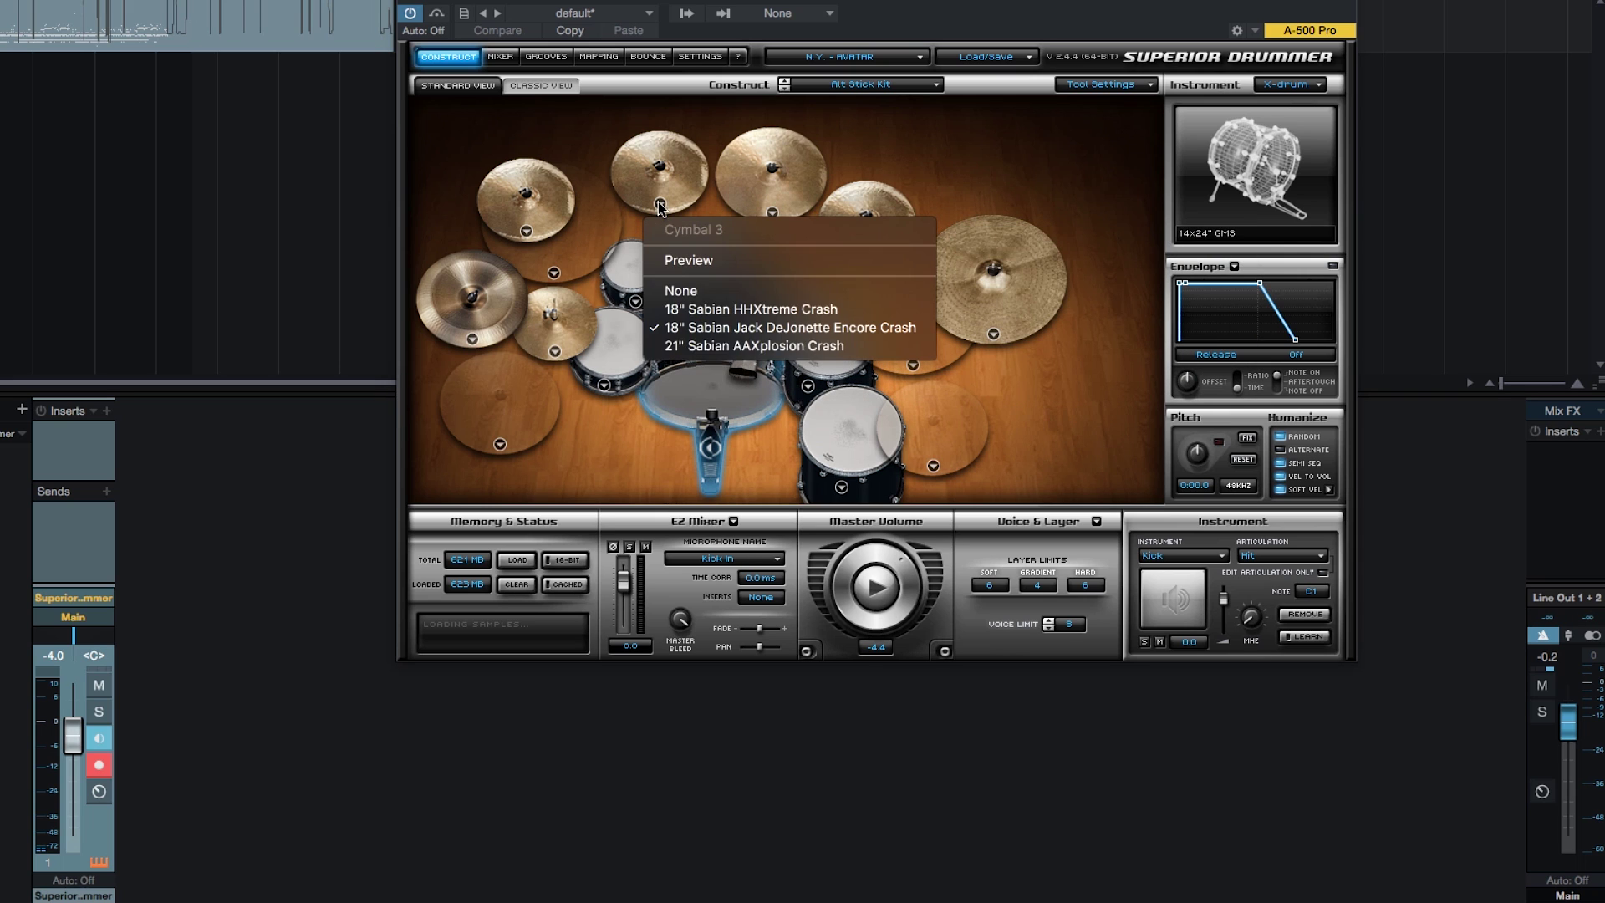
click(724, 346)
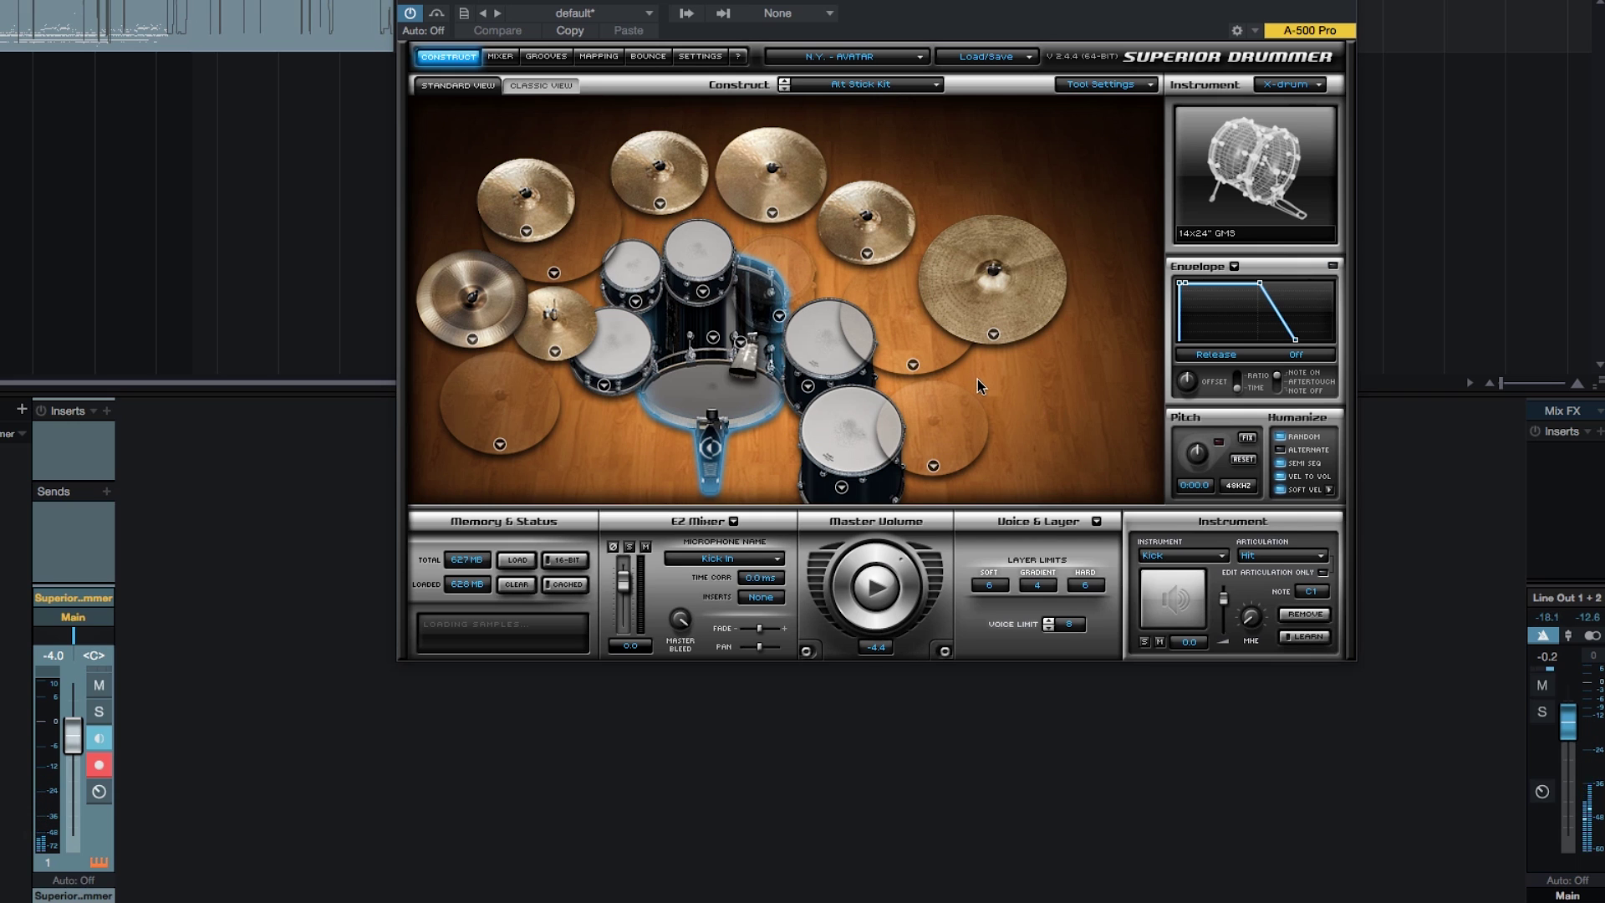
Step: Set Floortom 2 to None and keep Racktom 1 as the 10x12" GMS Clear Heads
click(841, 486)
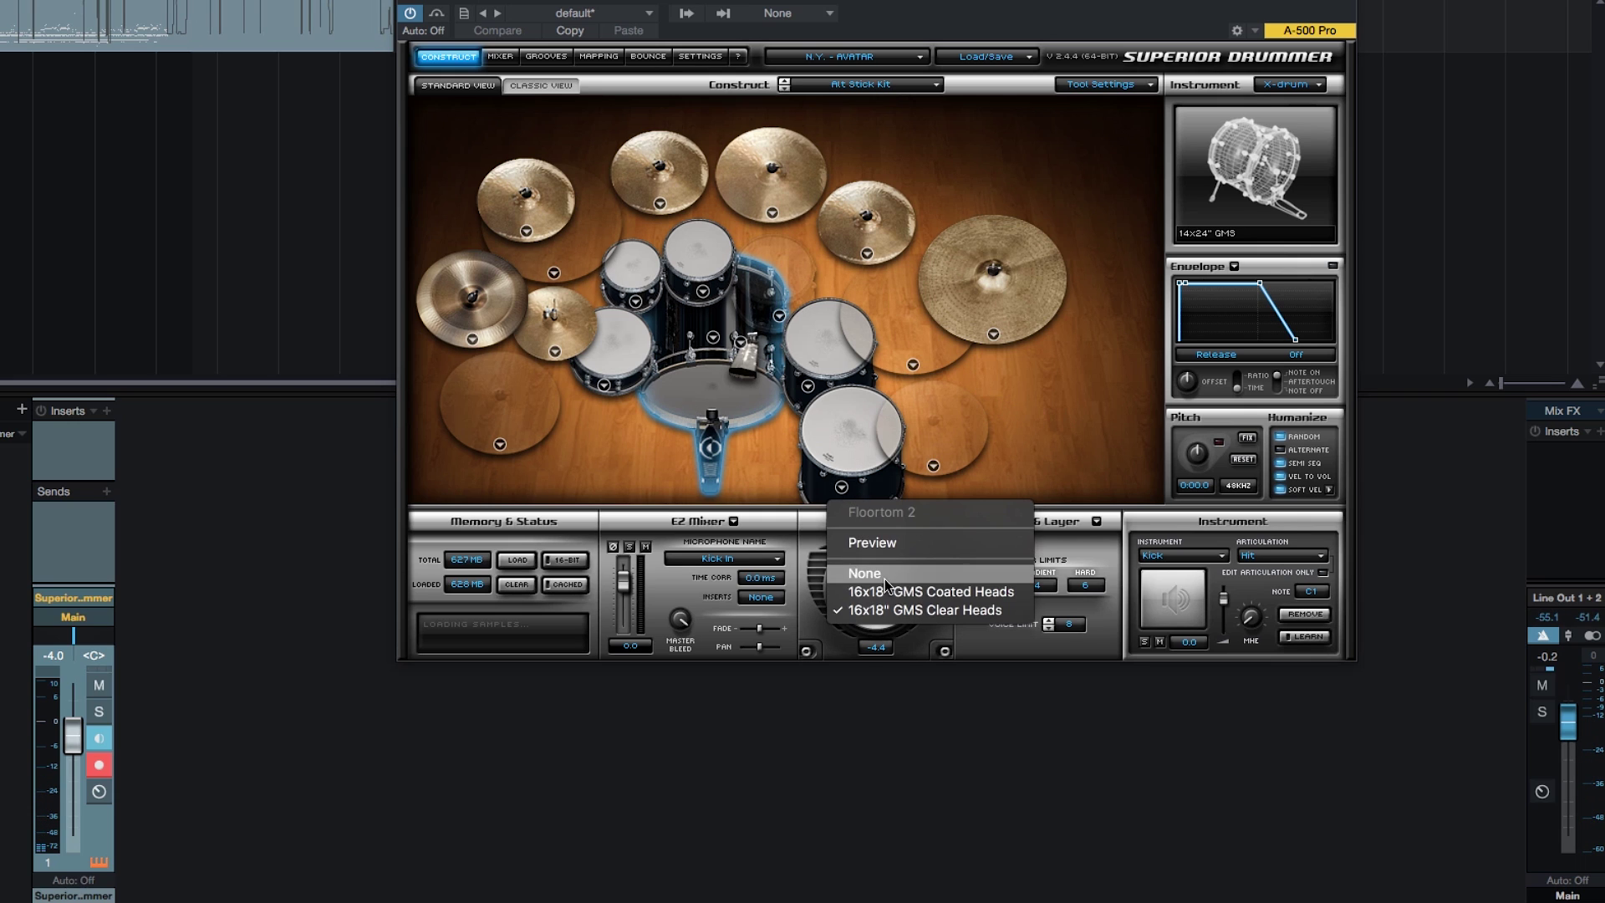
click(883, 499)
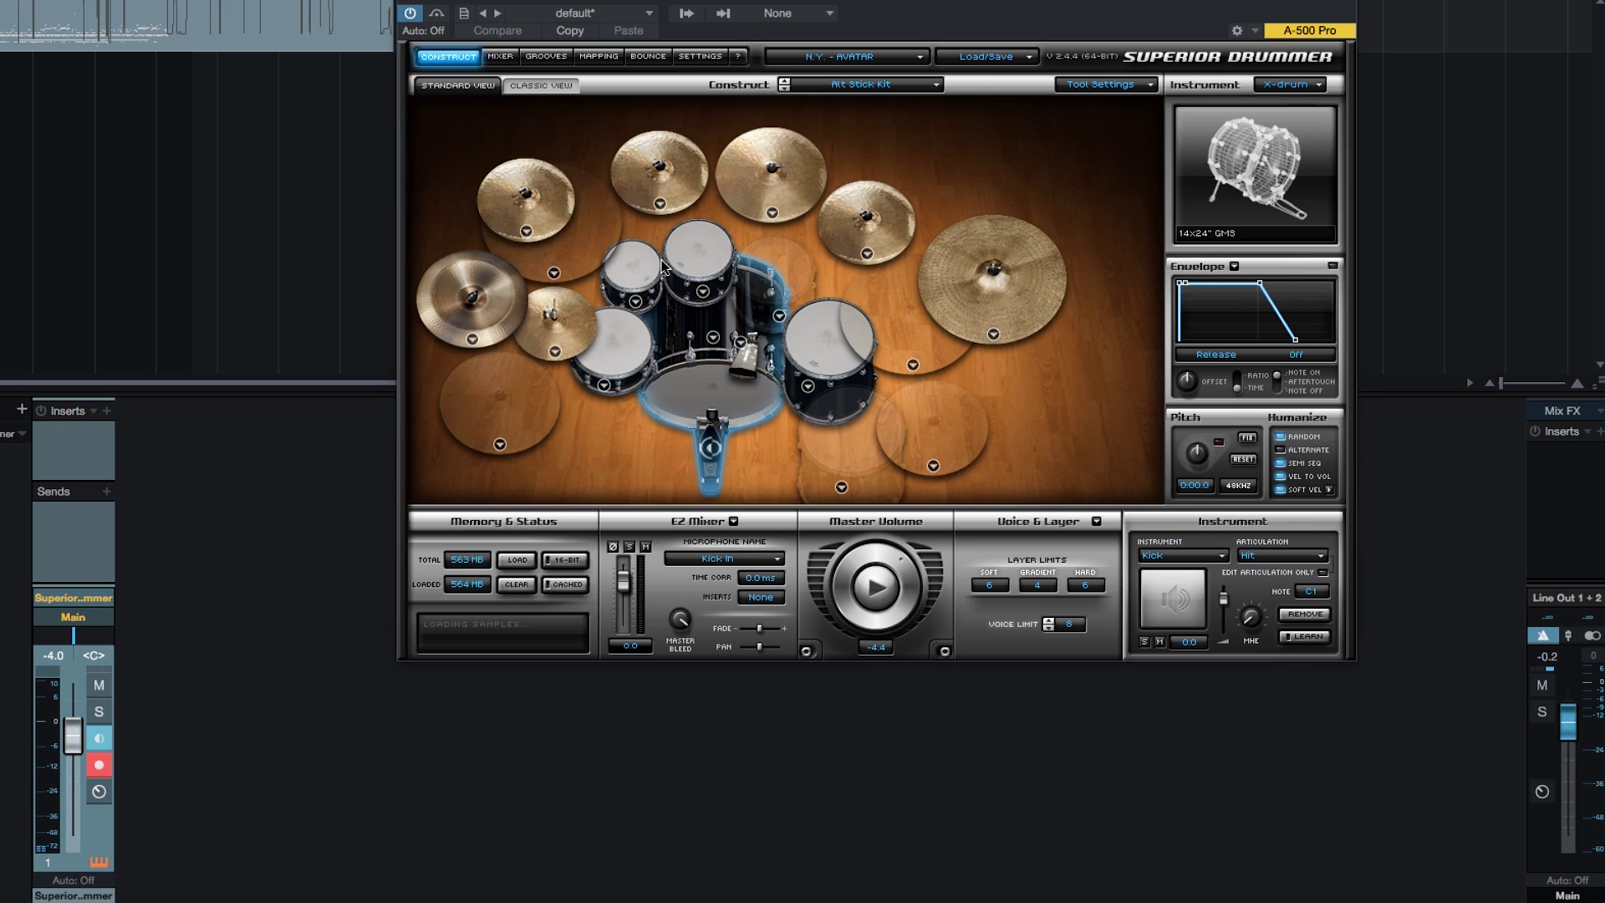
click(636, 303)
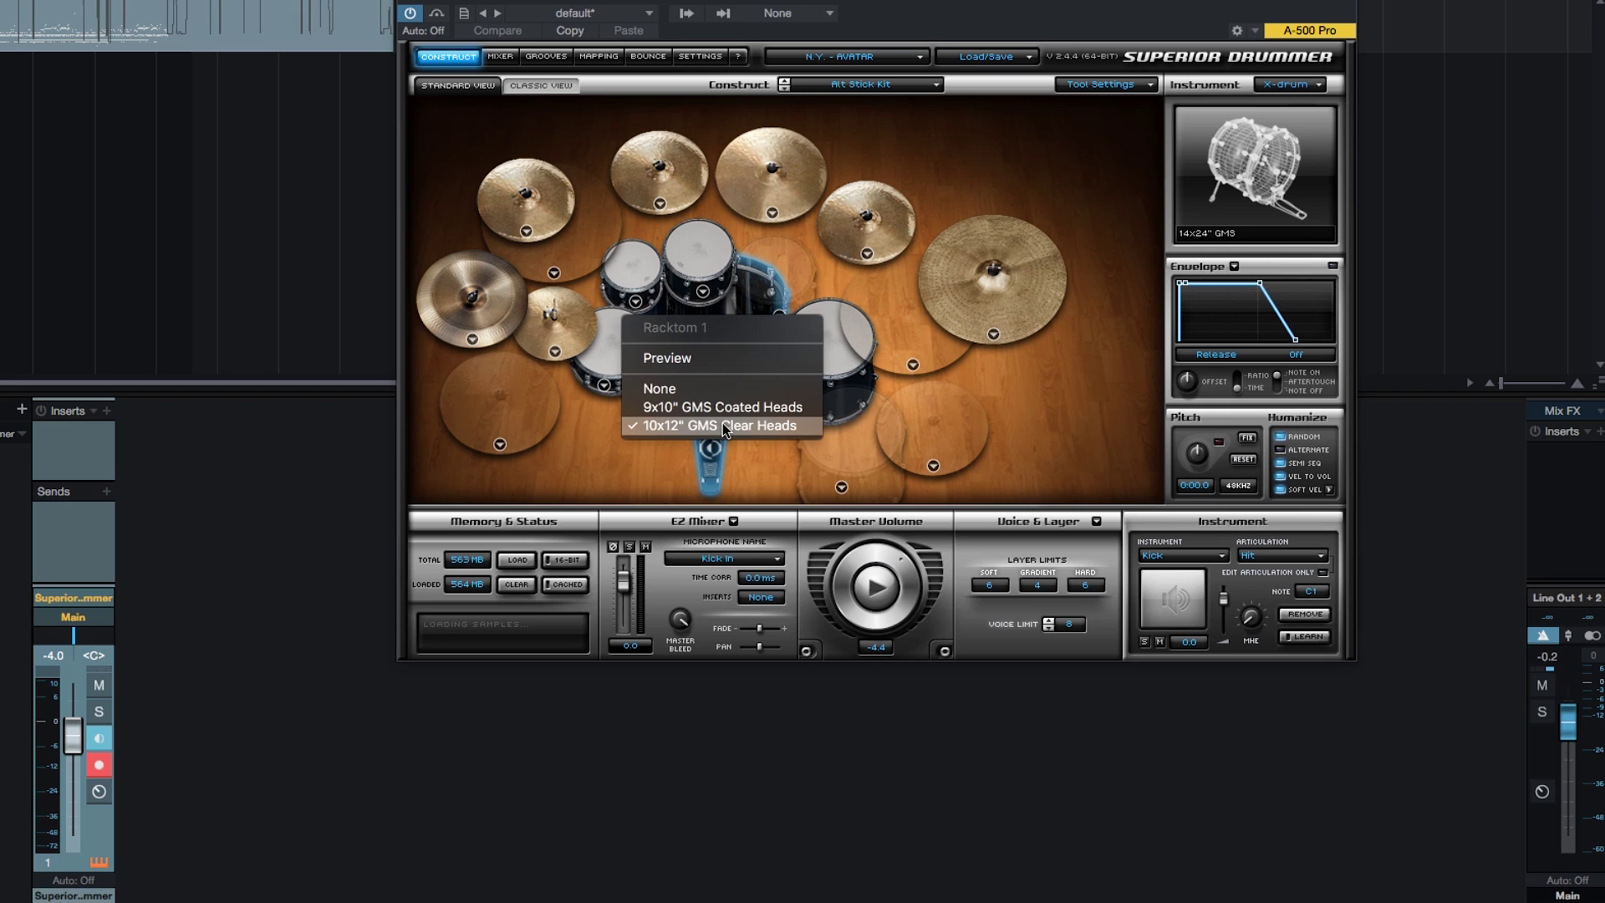
click(746, 424)
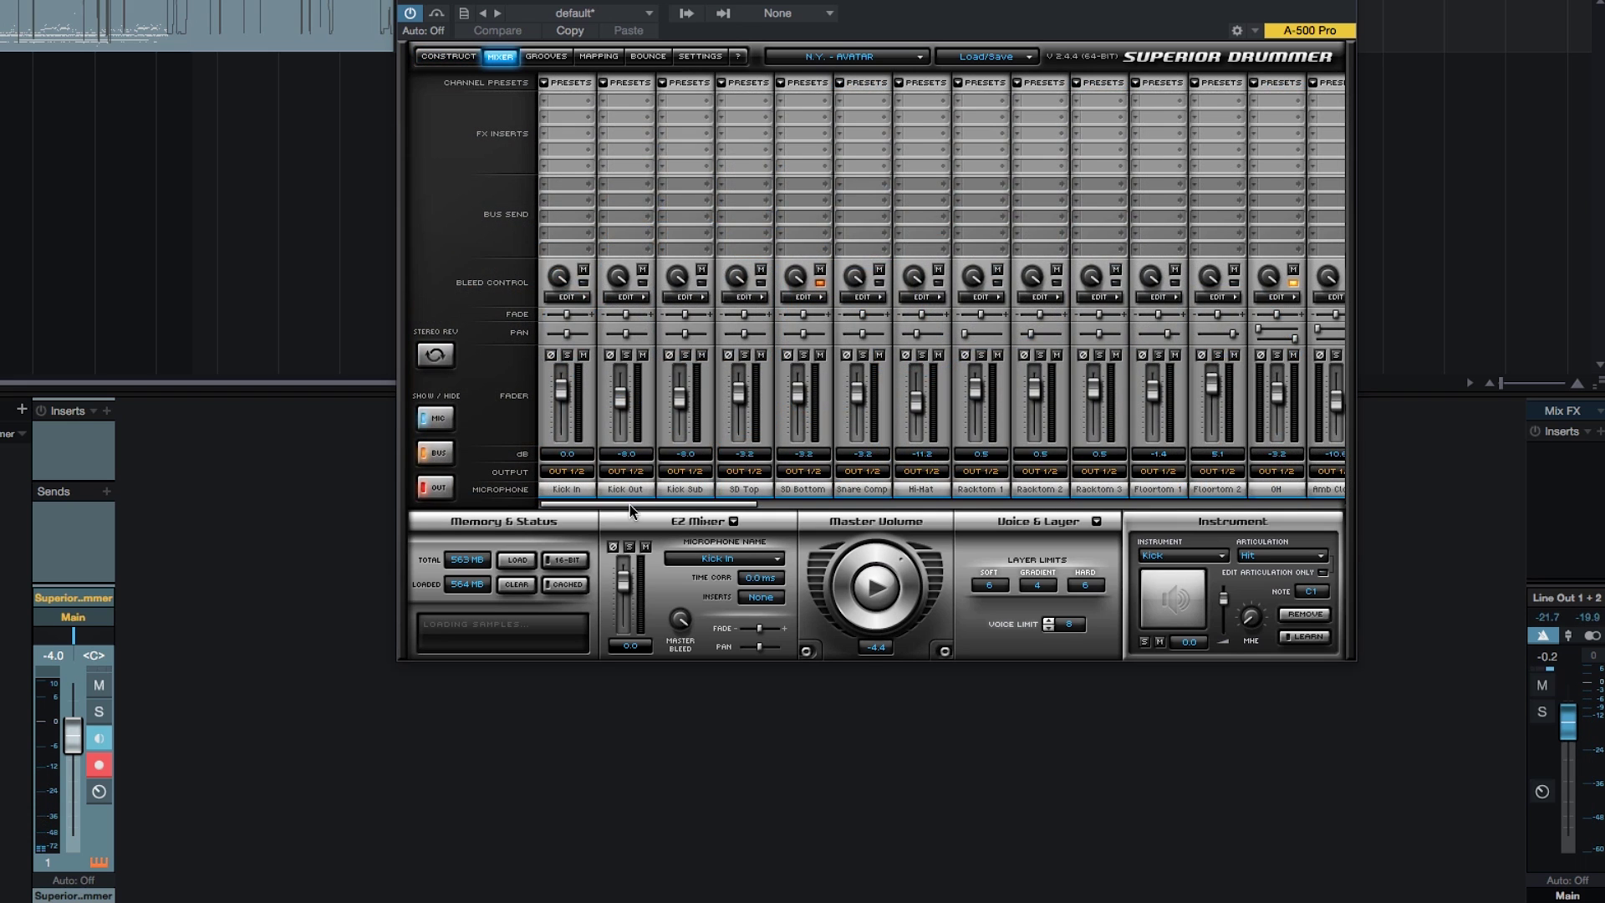
mouse_move(629, 504)
mouse_down()
mouse_move(940, 495)
mouse_move(624, 500)
mouse_up()
Step: Return to the Construct page showing the customised kit
click(452, 57)
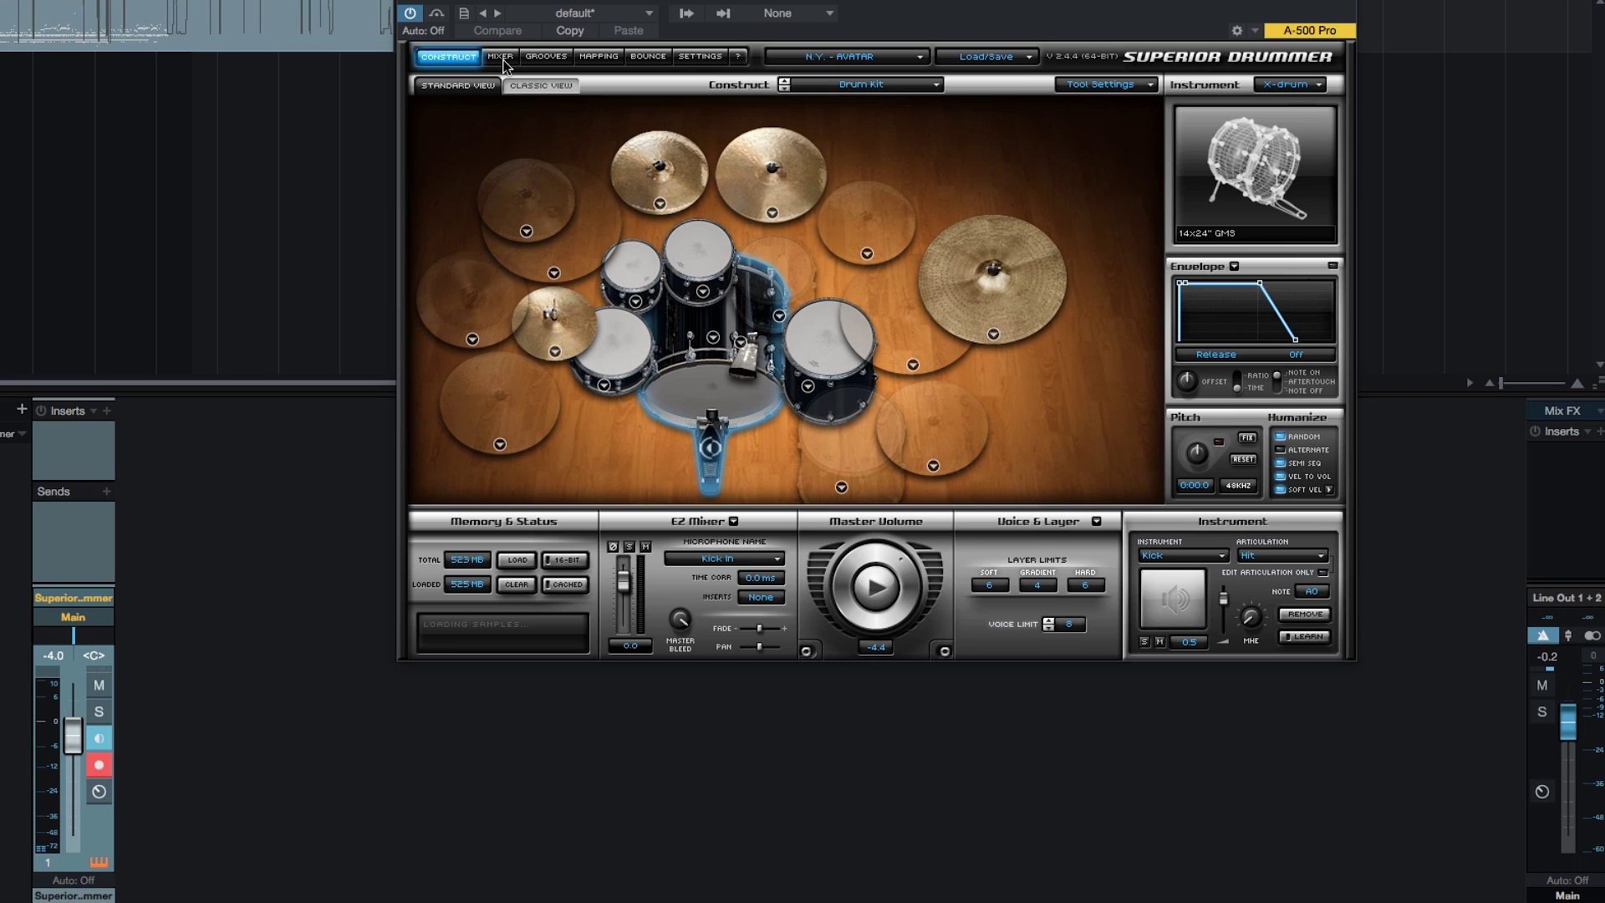
Step: On the Mapping page inspect Racktom 2's and the Kick's notes, then show the Mixer
click(609, 58)
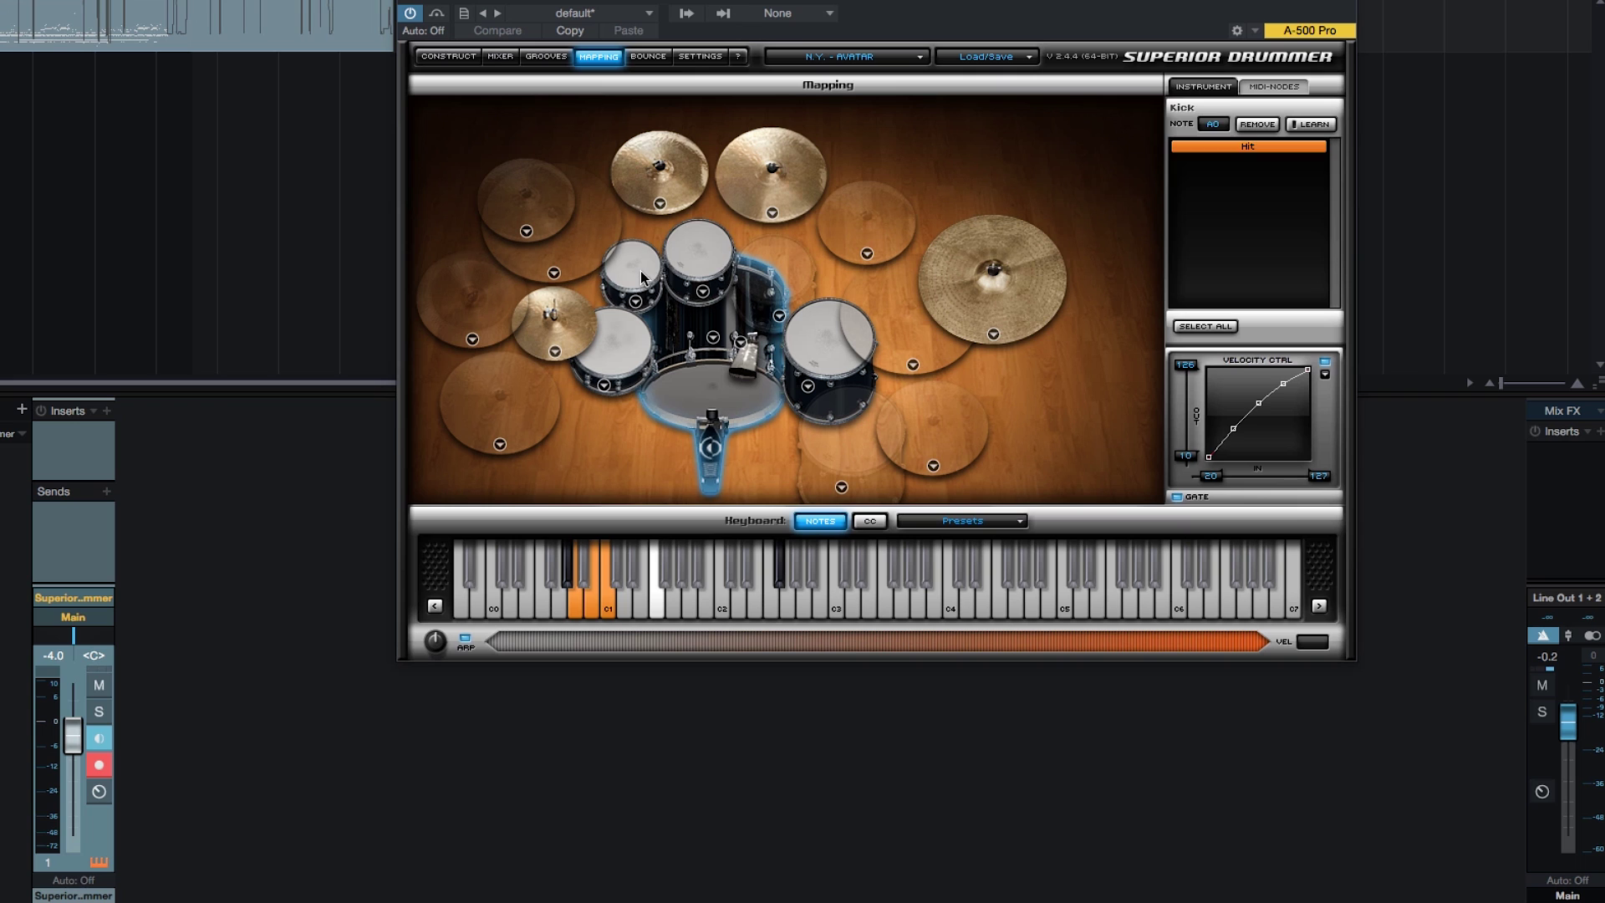
click(698, 250)
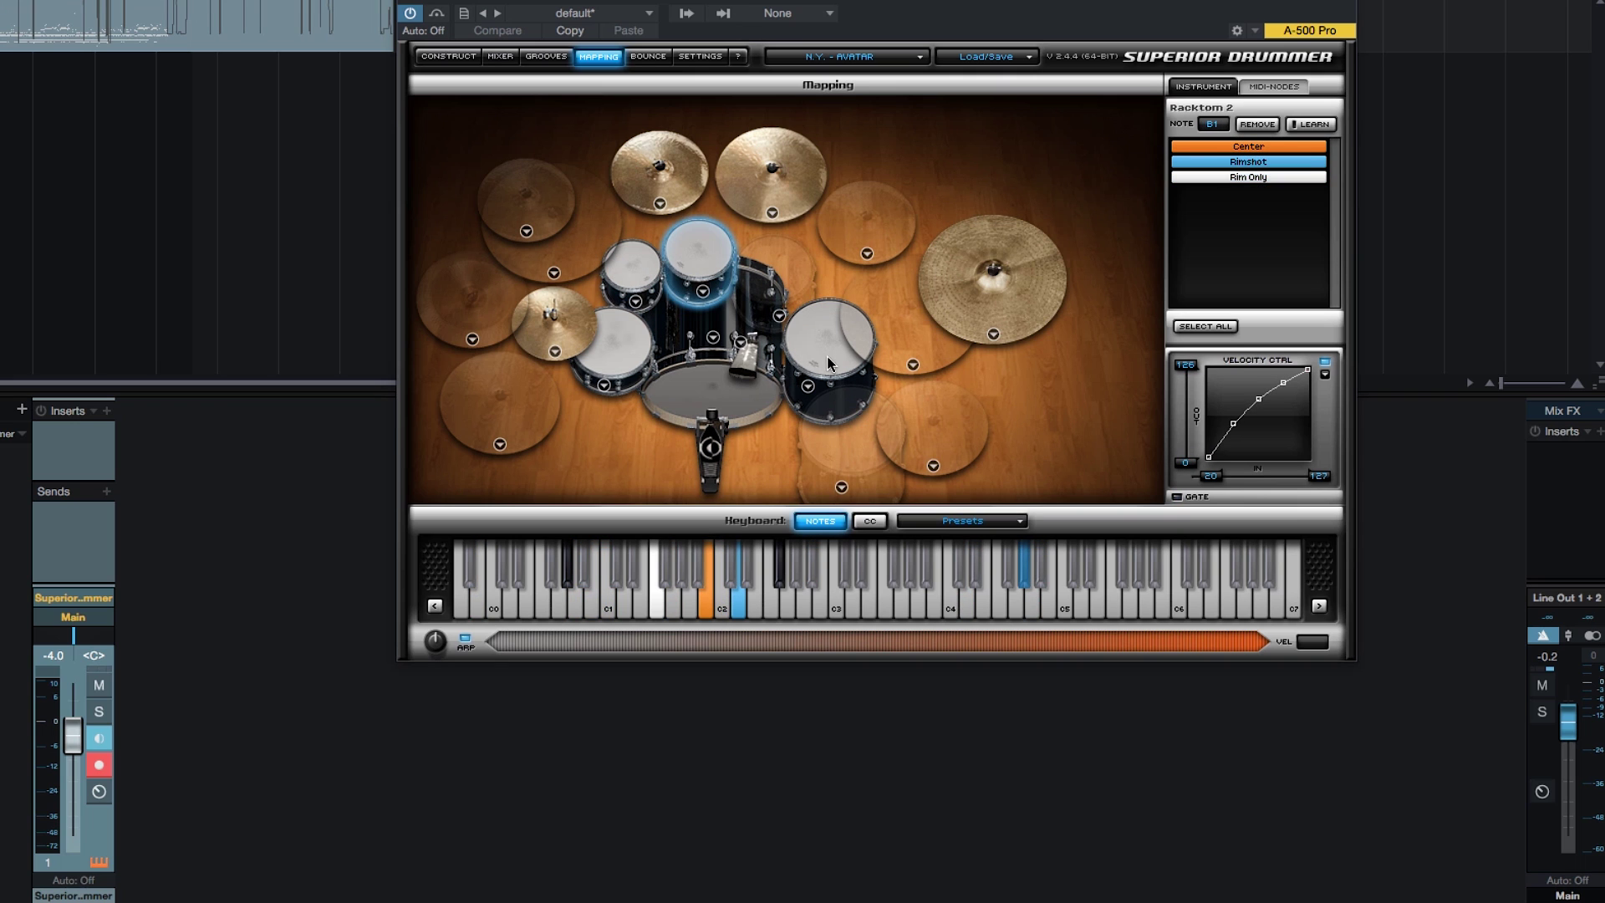
click(740, 393)
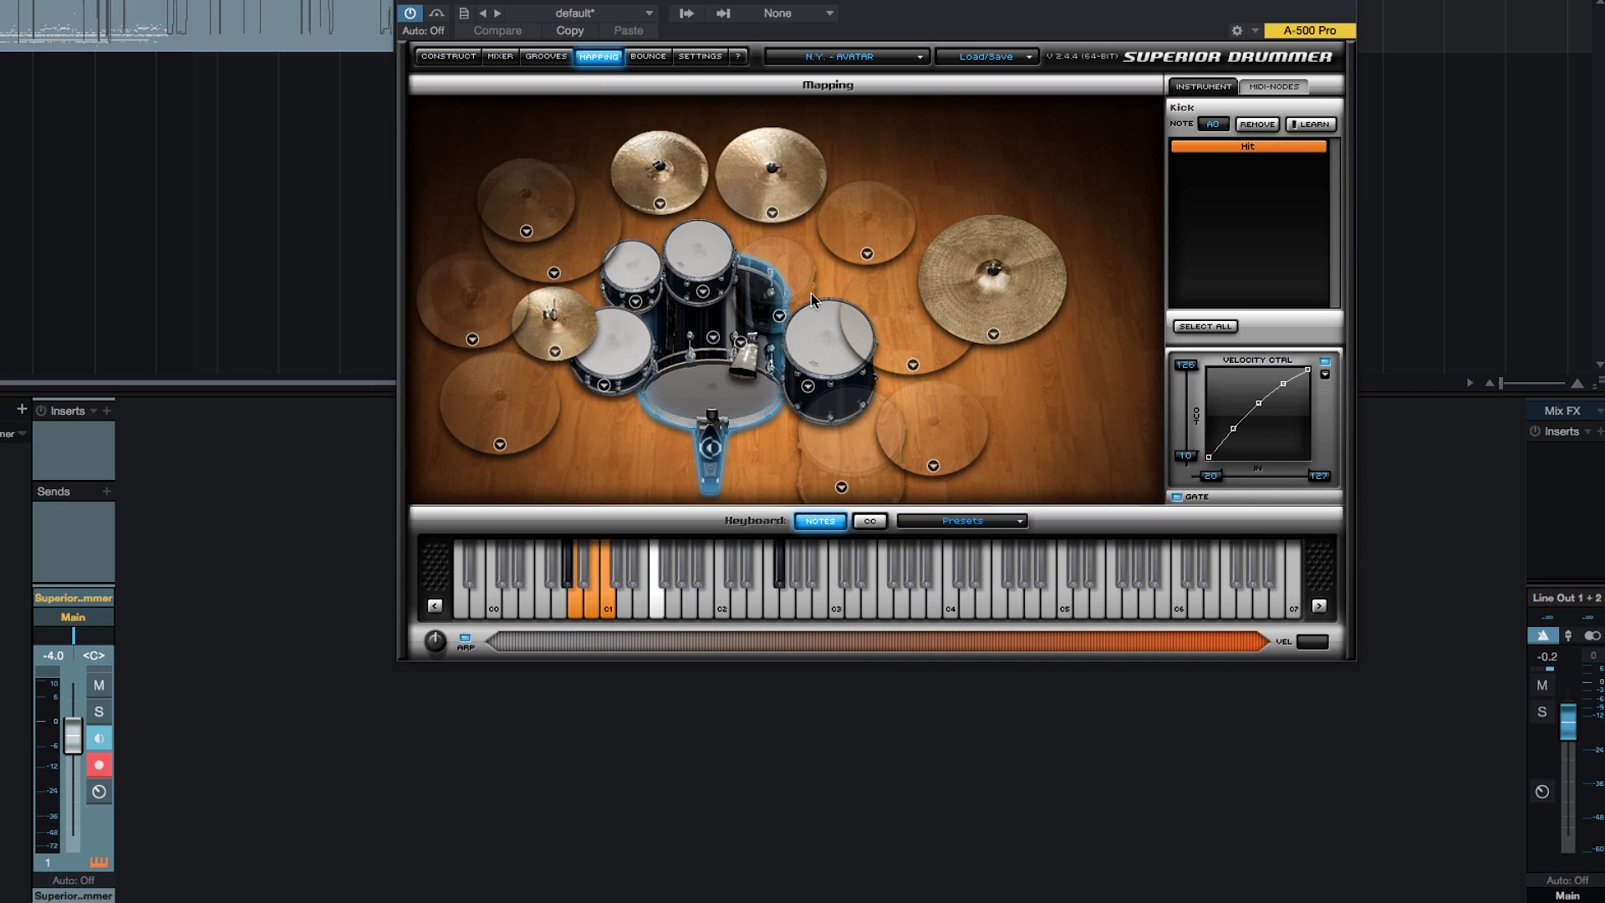
click(500, 56)
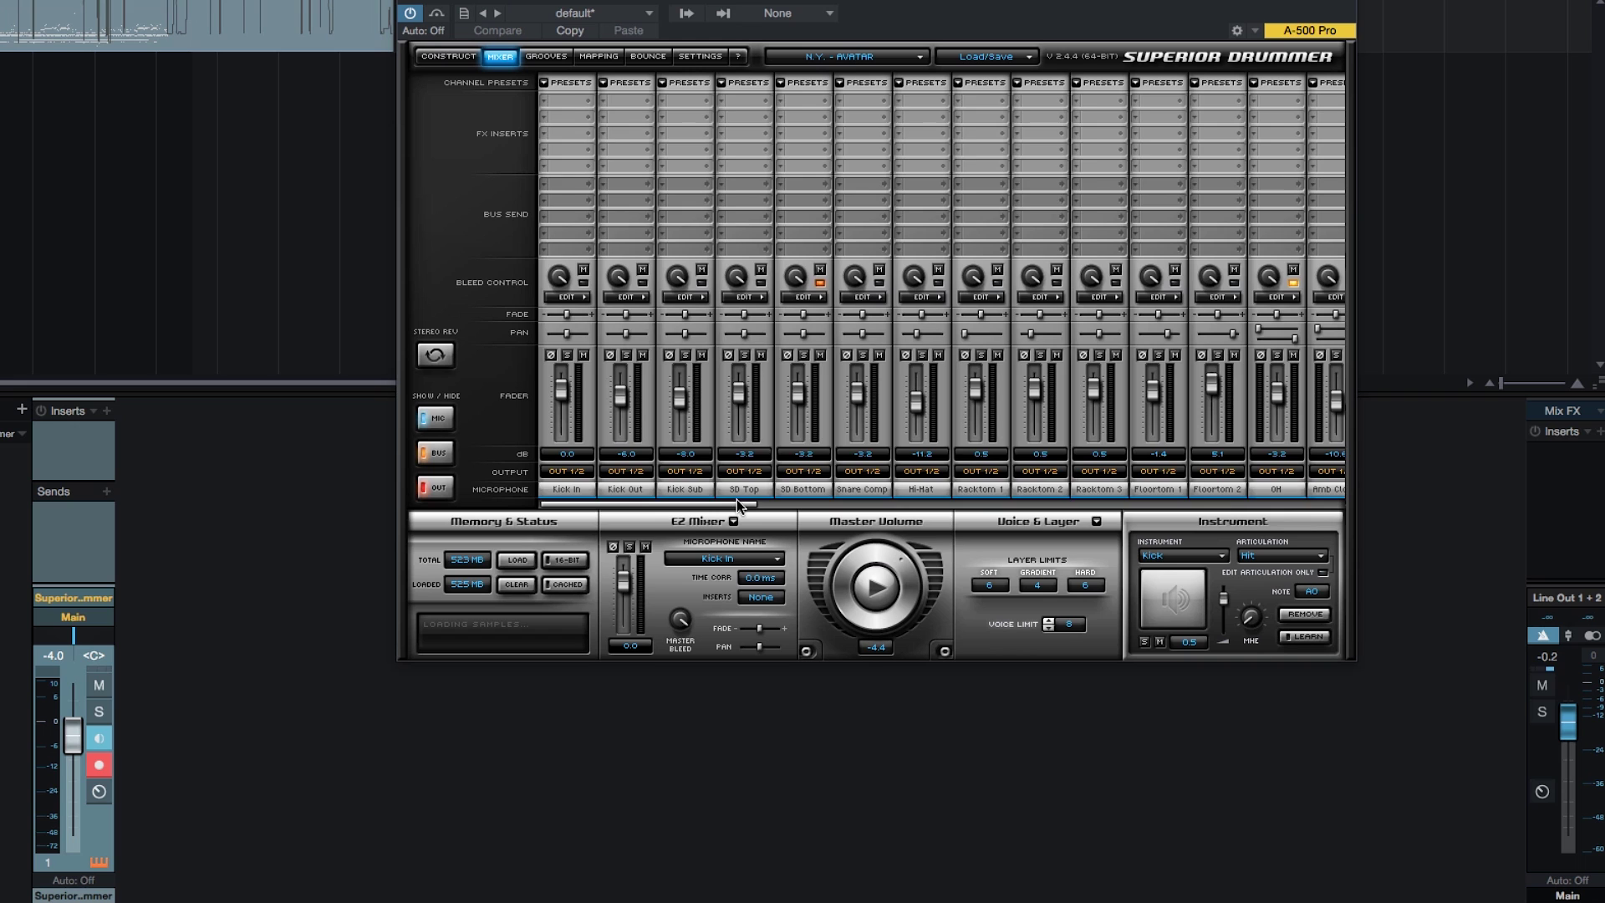
Step: Lower the 14x24" GMS kick's pitch to -0:02.0, reload its samples and audition it
mouse_move(735, 501)
mouse_down()
mouse_move(891, 505)
mouse_move(734, 505)
mouse_up()
click(443, 57)
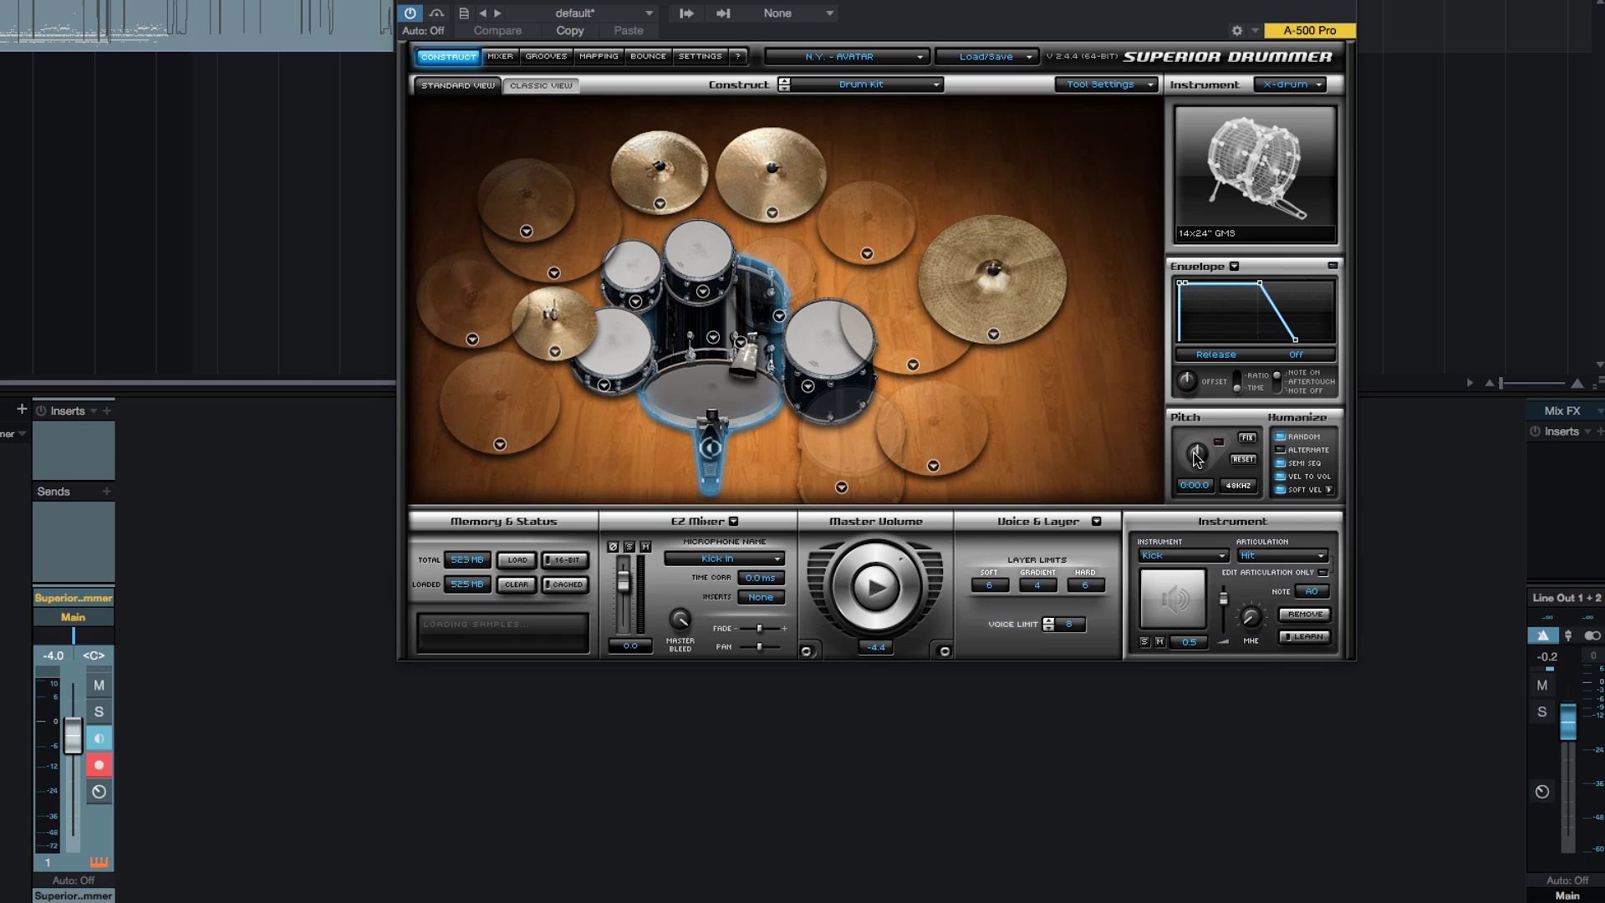
drag(1195, 453, 1196, 456)
click(1248, 438)
click(715, 410)
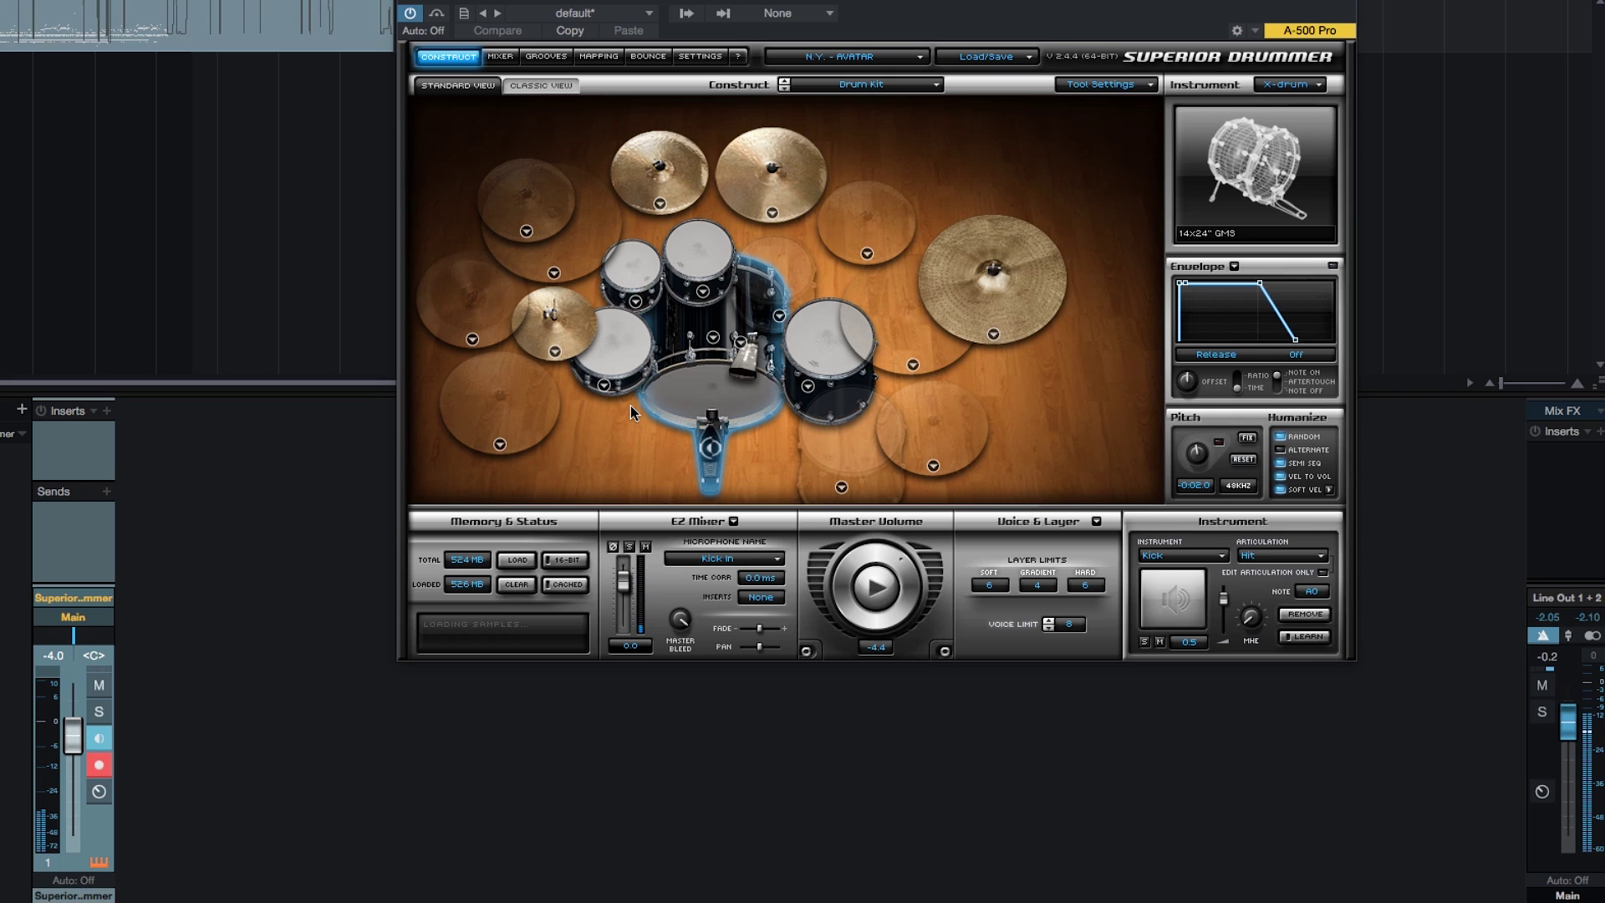
Step: Return to the Mixer and solo the Kick Sub channel
click(500, 56)
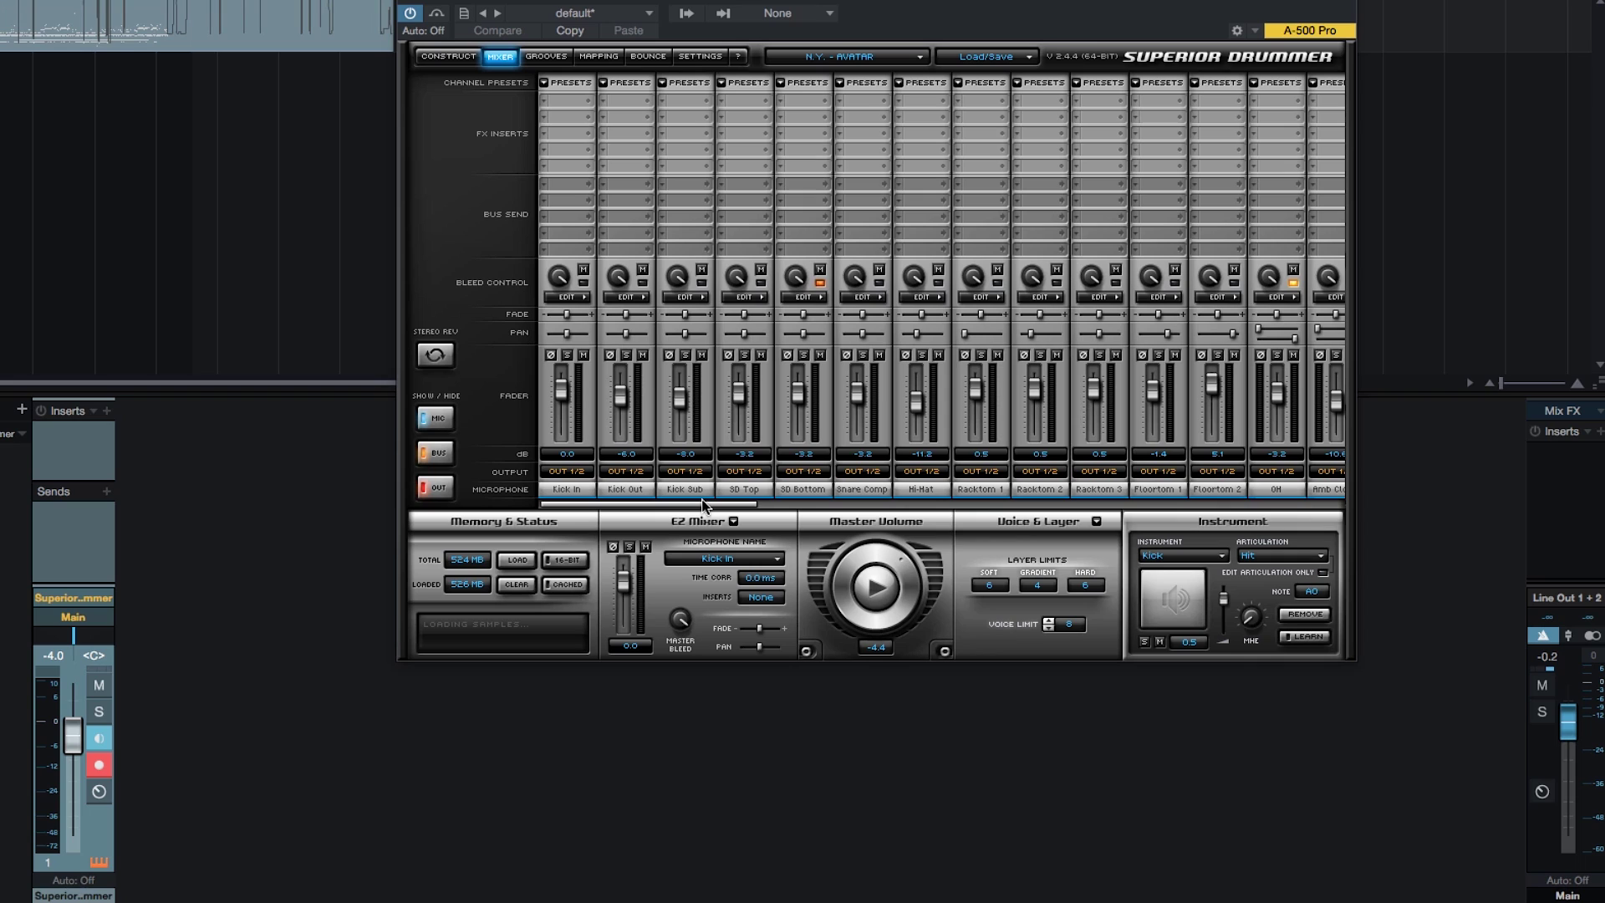
click(687, 354)
Step: Insert the Highpass & Lowpass filter on Kick Sub, lower the lowpass and set highpass type High
click(660, 106)
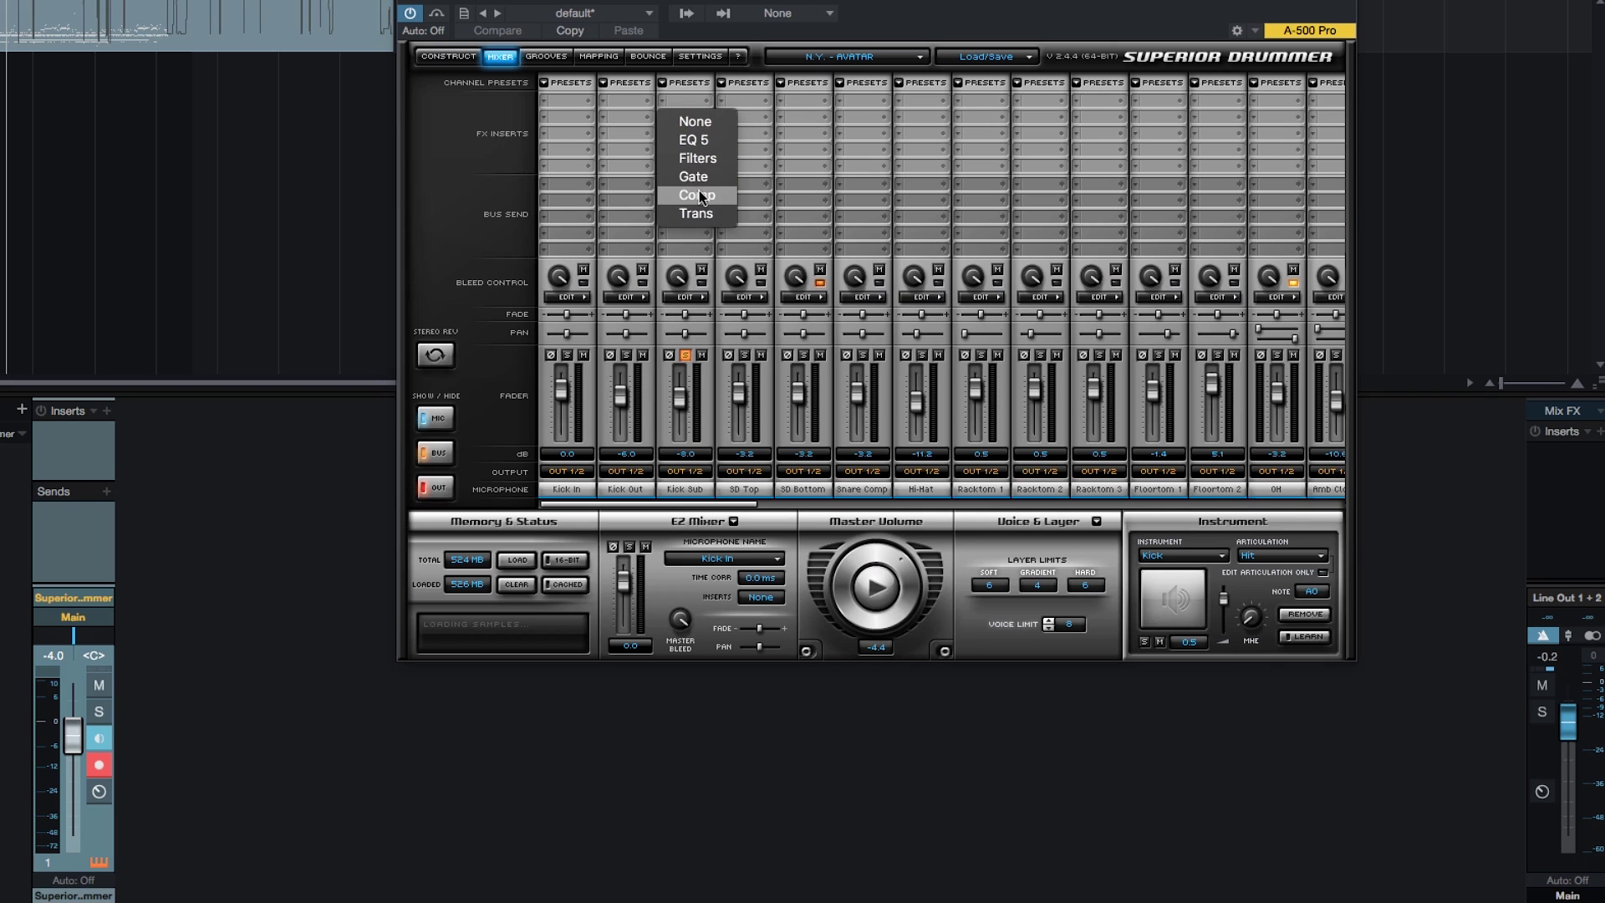
click(681, 72)
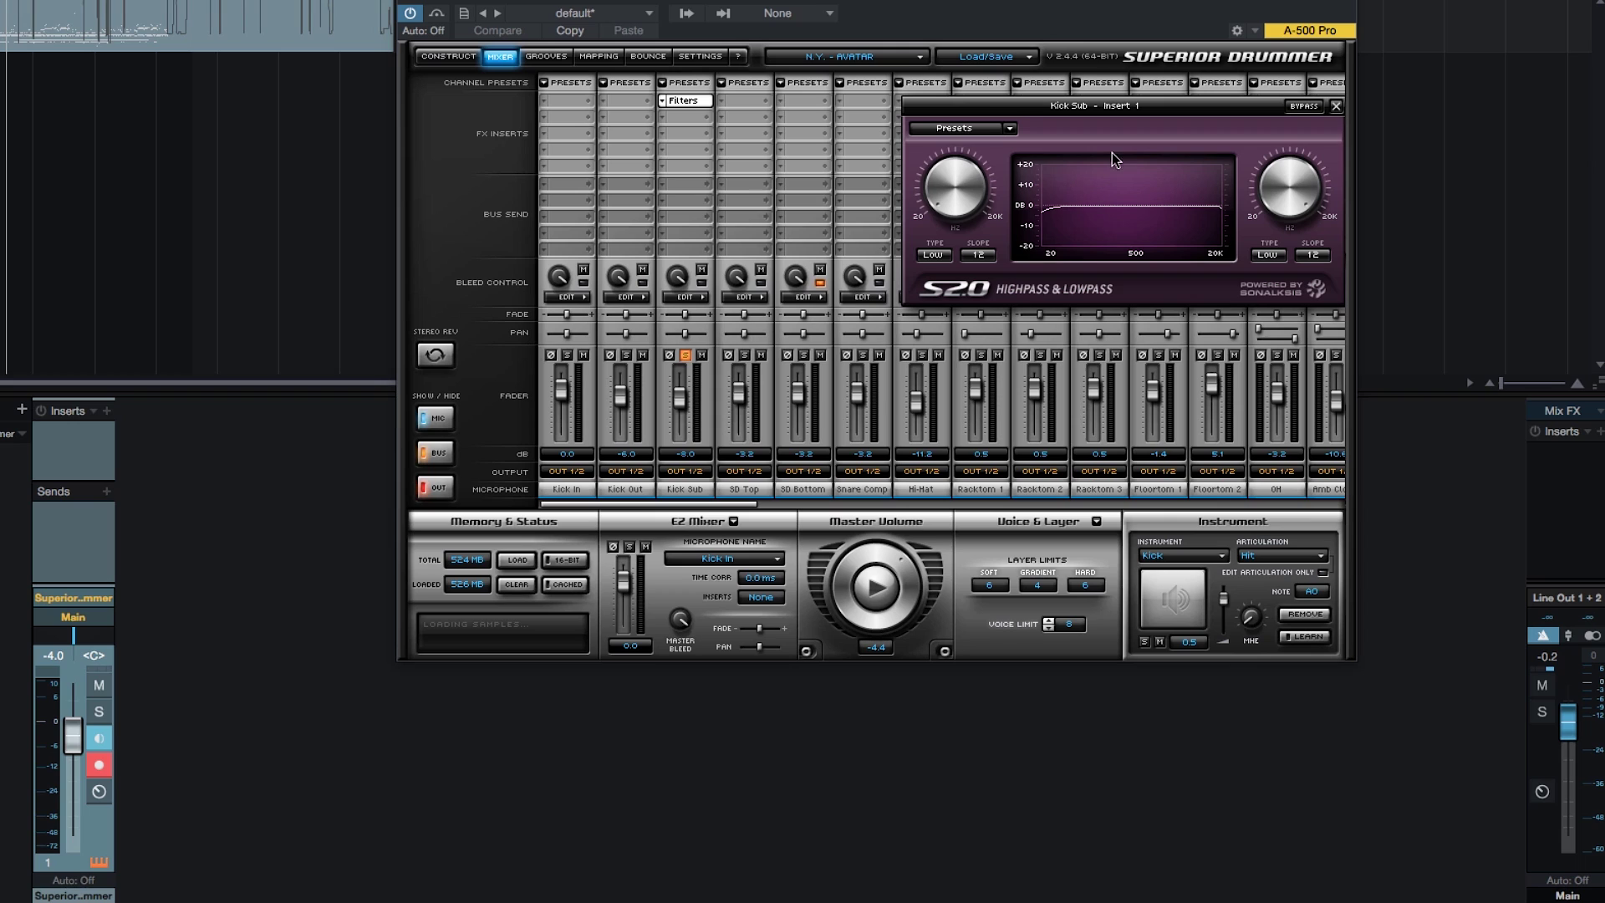
drag(1275, 178, 1259, 292)
drag(951, 209, 958, 189)
click(933, 255)
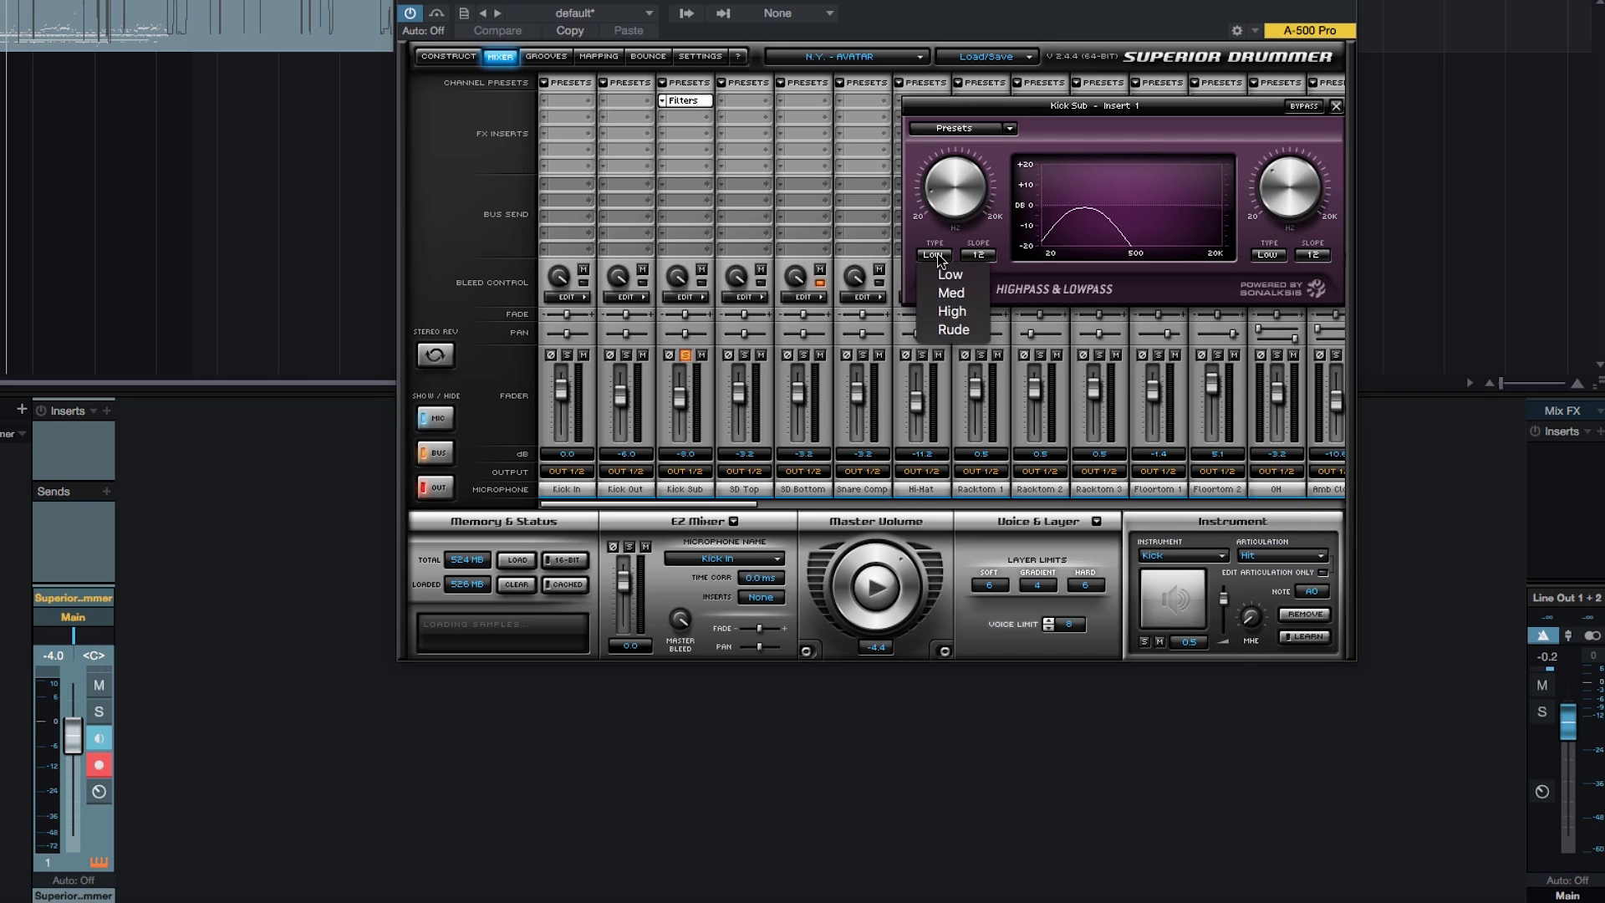
click(951, 311)
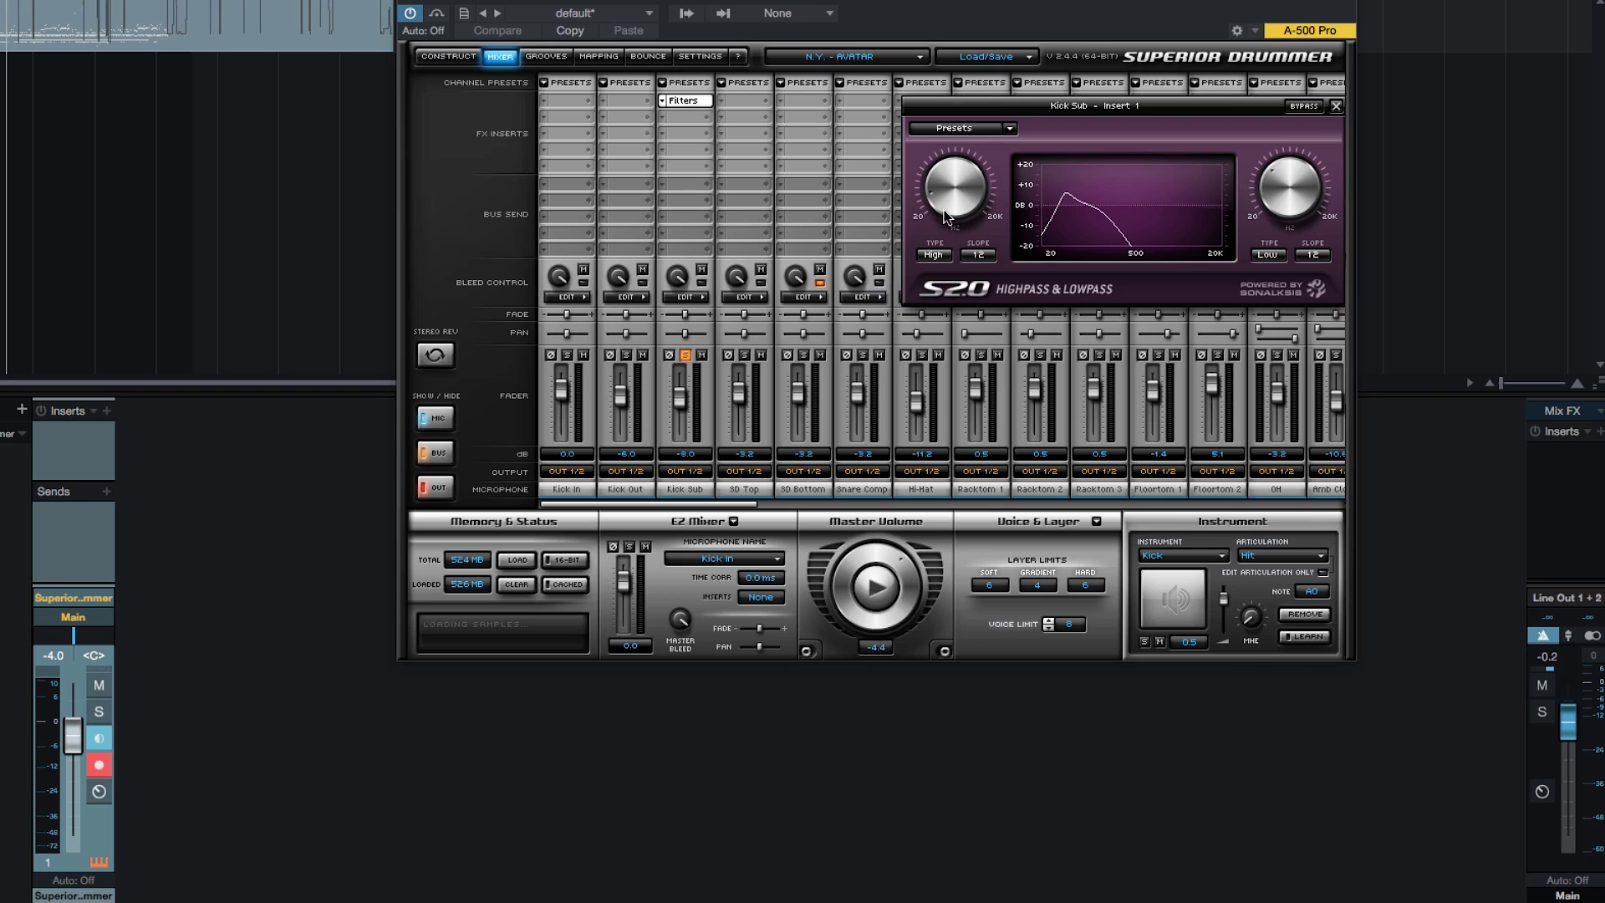
drag(946, 207, 949, 214)
drag(944, 207, 945, 206)
Step: Set the Kick Sub level to -5 dB and fine-tune the lowpass and highpass cutoffs
click(684, 453)
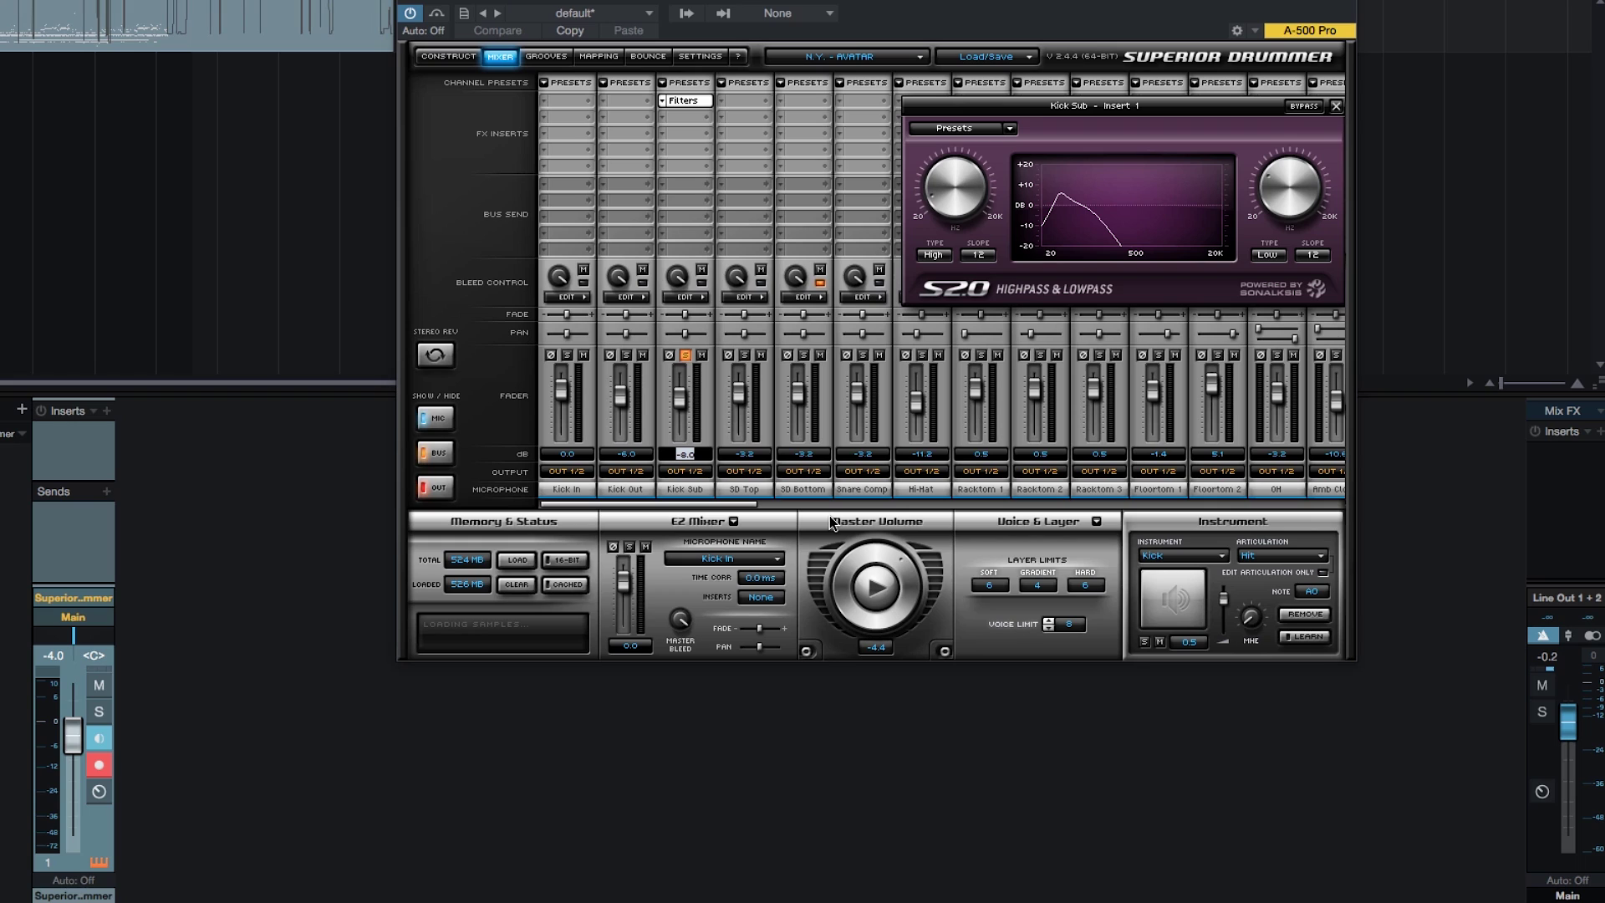
text(-5)
key(Return)
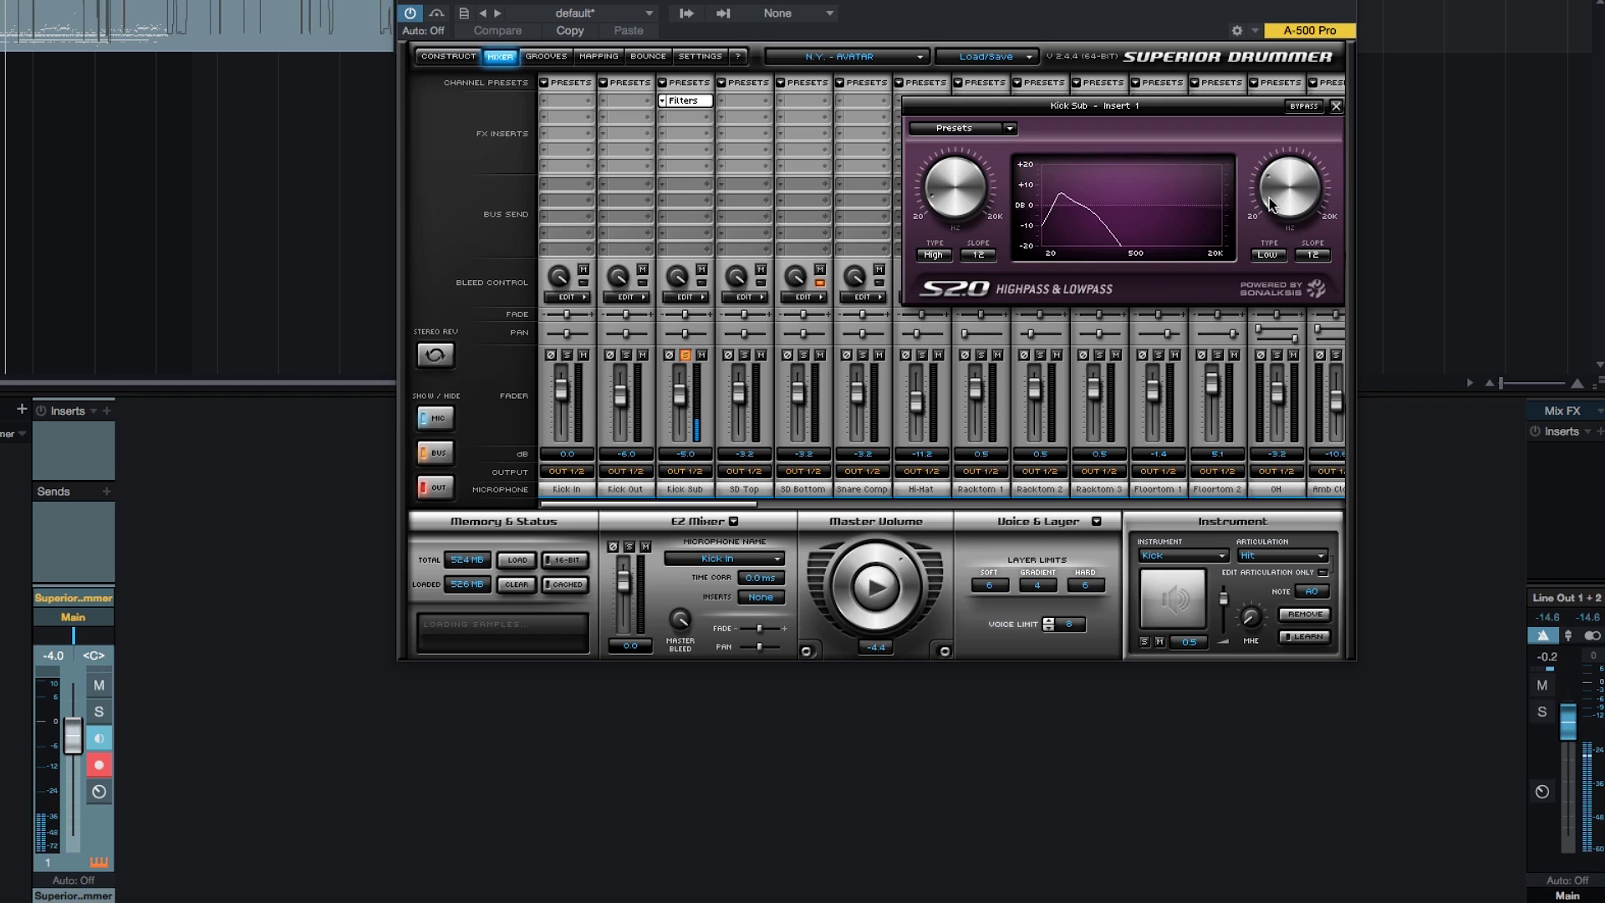
mouse_move(1266, 194)
mouse_down()
mouse_move(1278, 142)
mouse_move(1261, 192)
mouse_up()
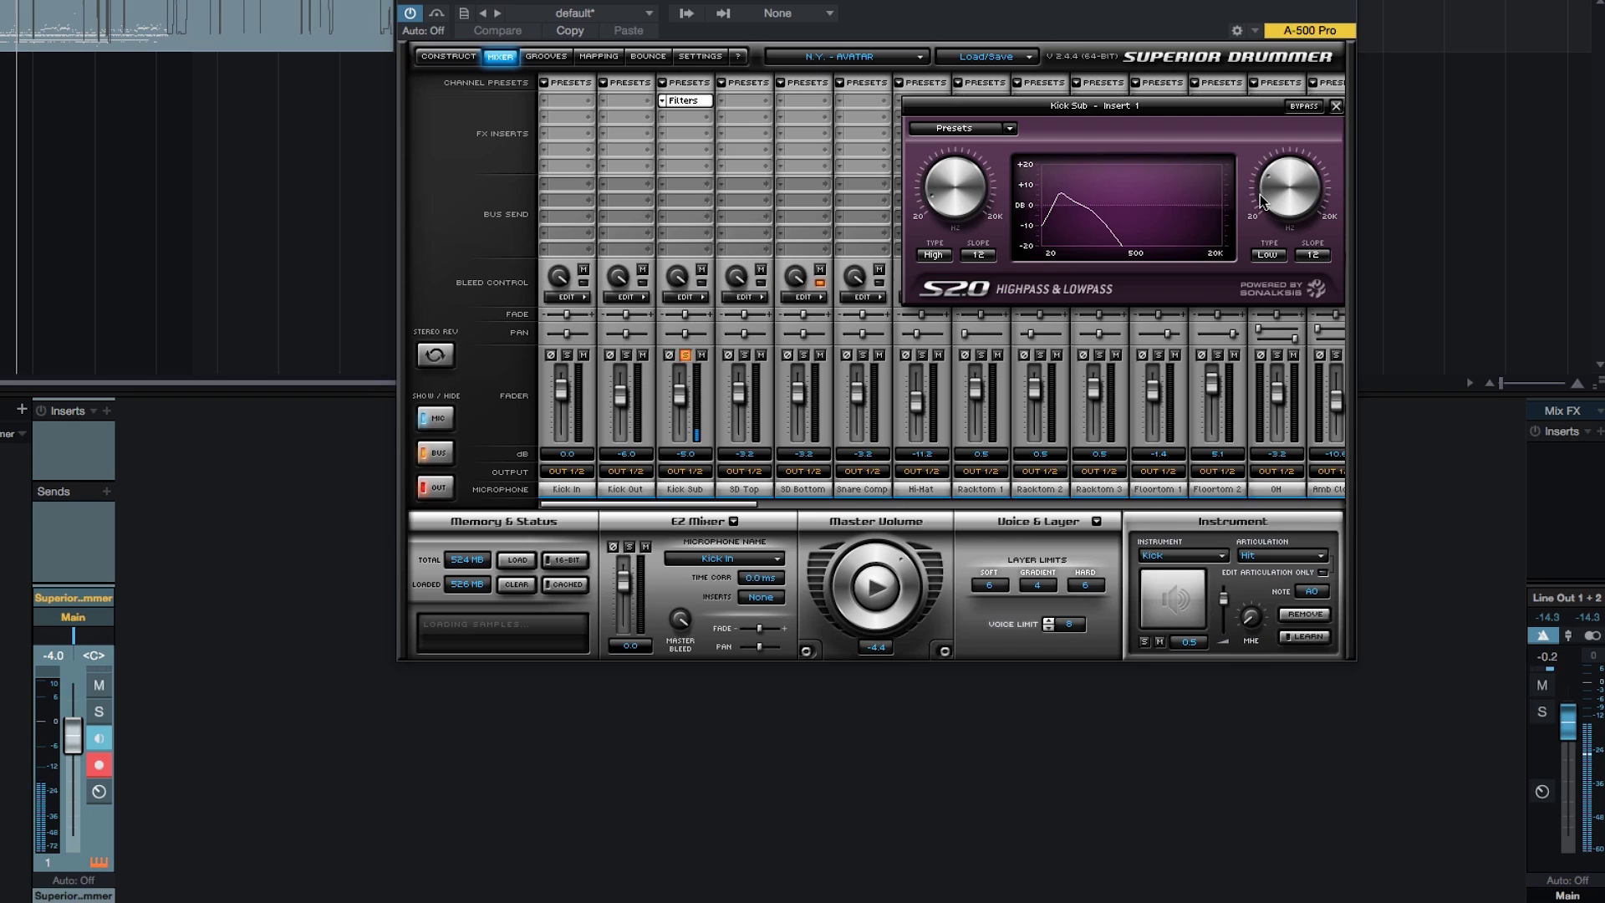
mouse_move(950, 206)
mouse_down()
mouse_move(951, 183)
mouse_move(949, 198)
mouse_up()
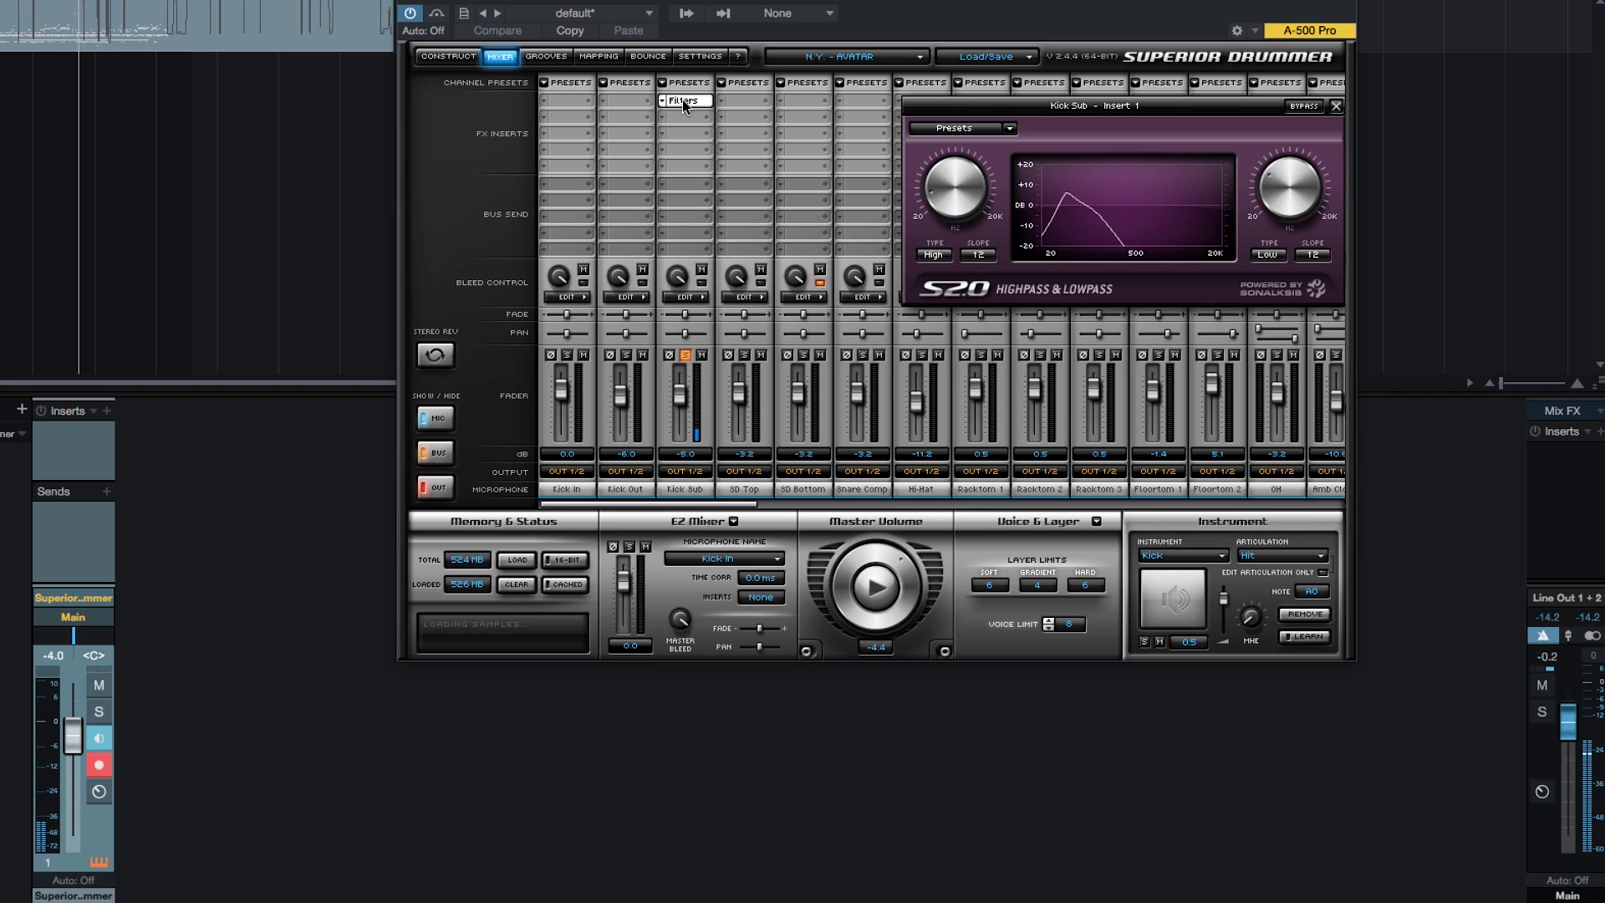
Step: Stop playback, close the Kick Sub filter window, and return to the Construct page
key(space)
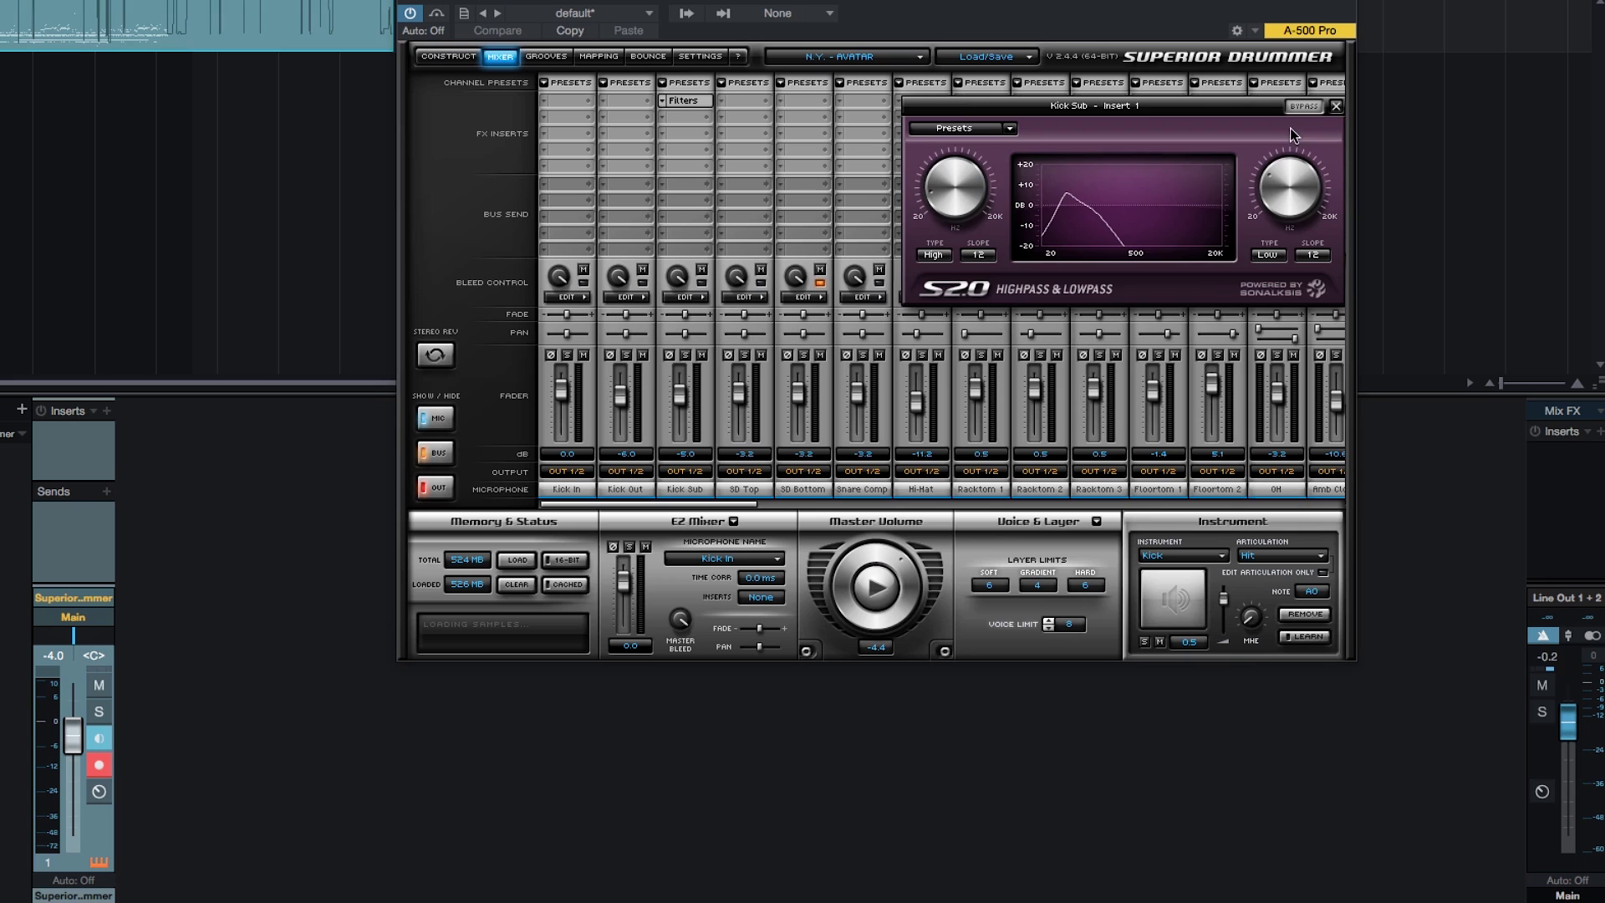
click(1336, 106)
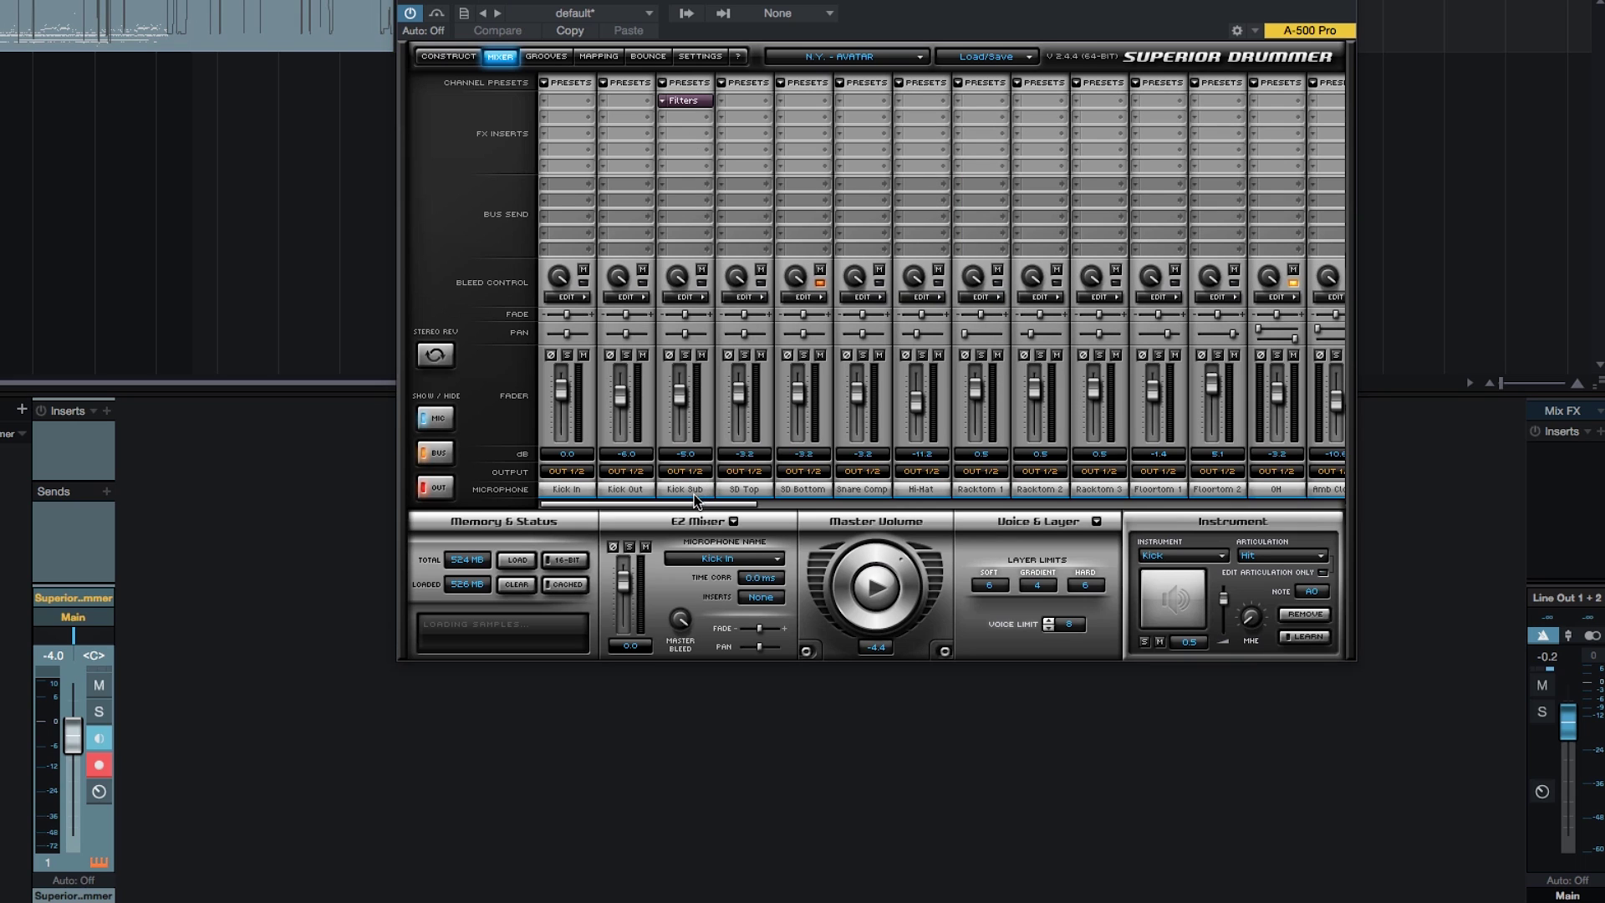
click(448, 57)
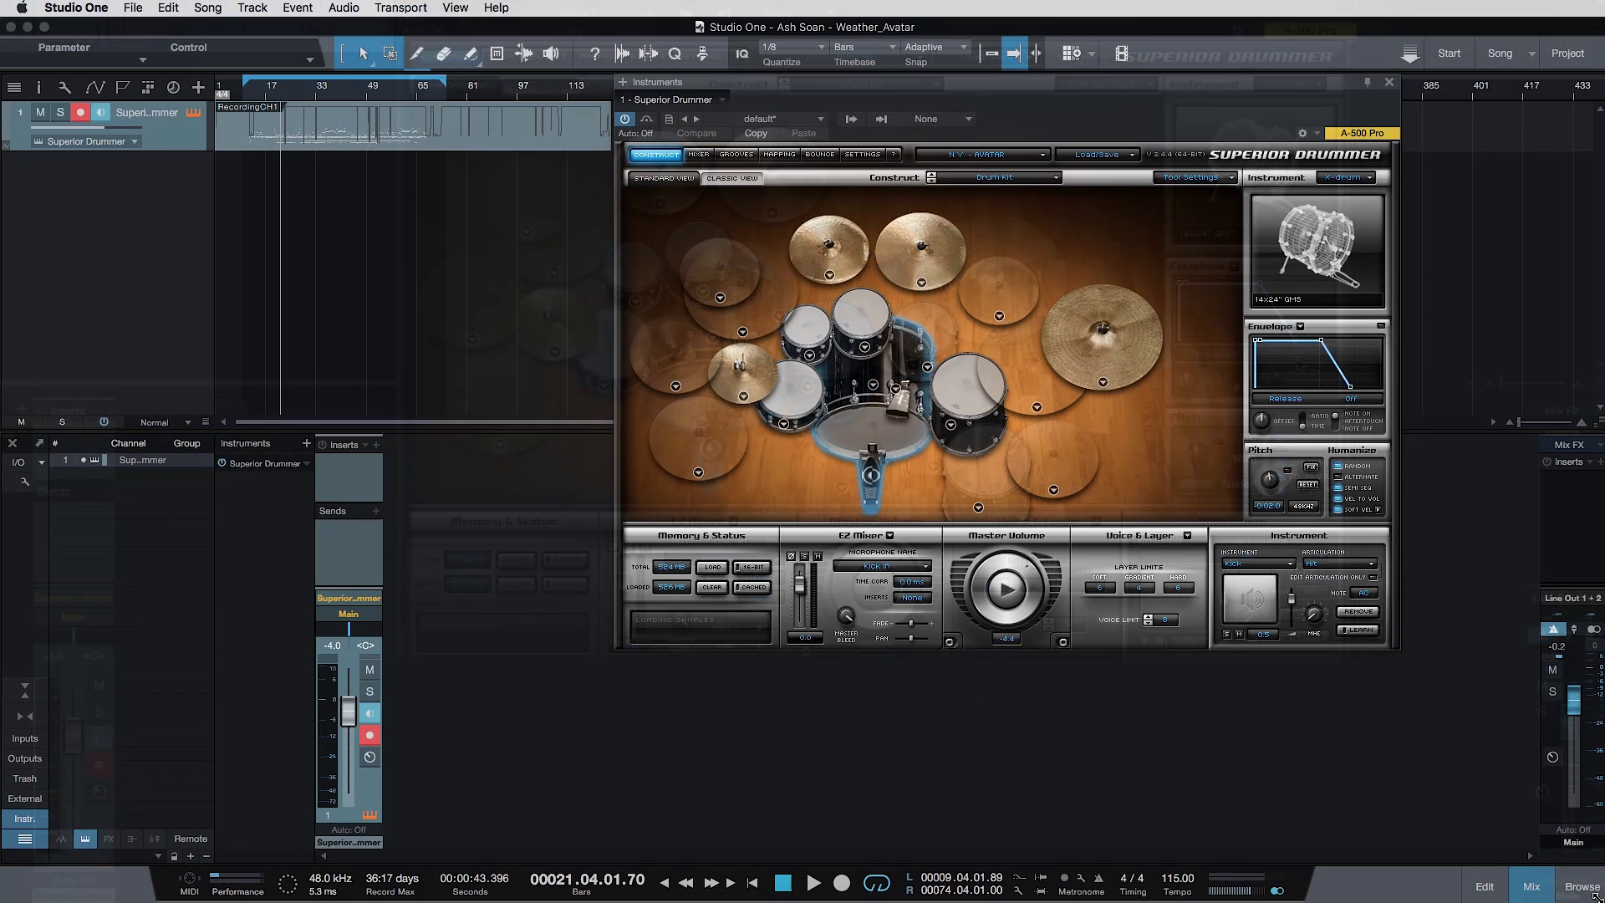
Step: Add Toontrack EZmix from the effects browser as an insert on the Superior Drummer channel
click(1588, 895)
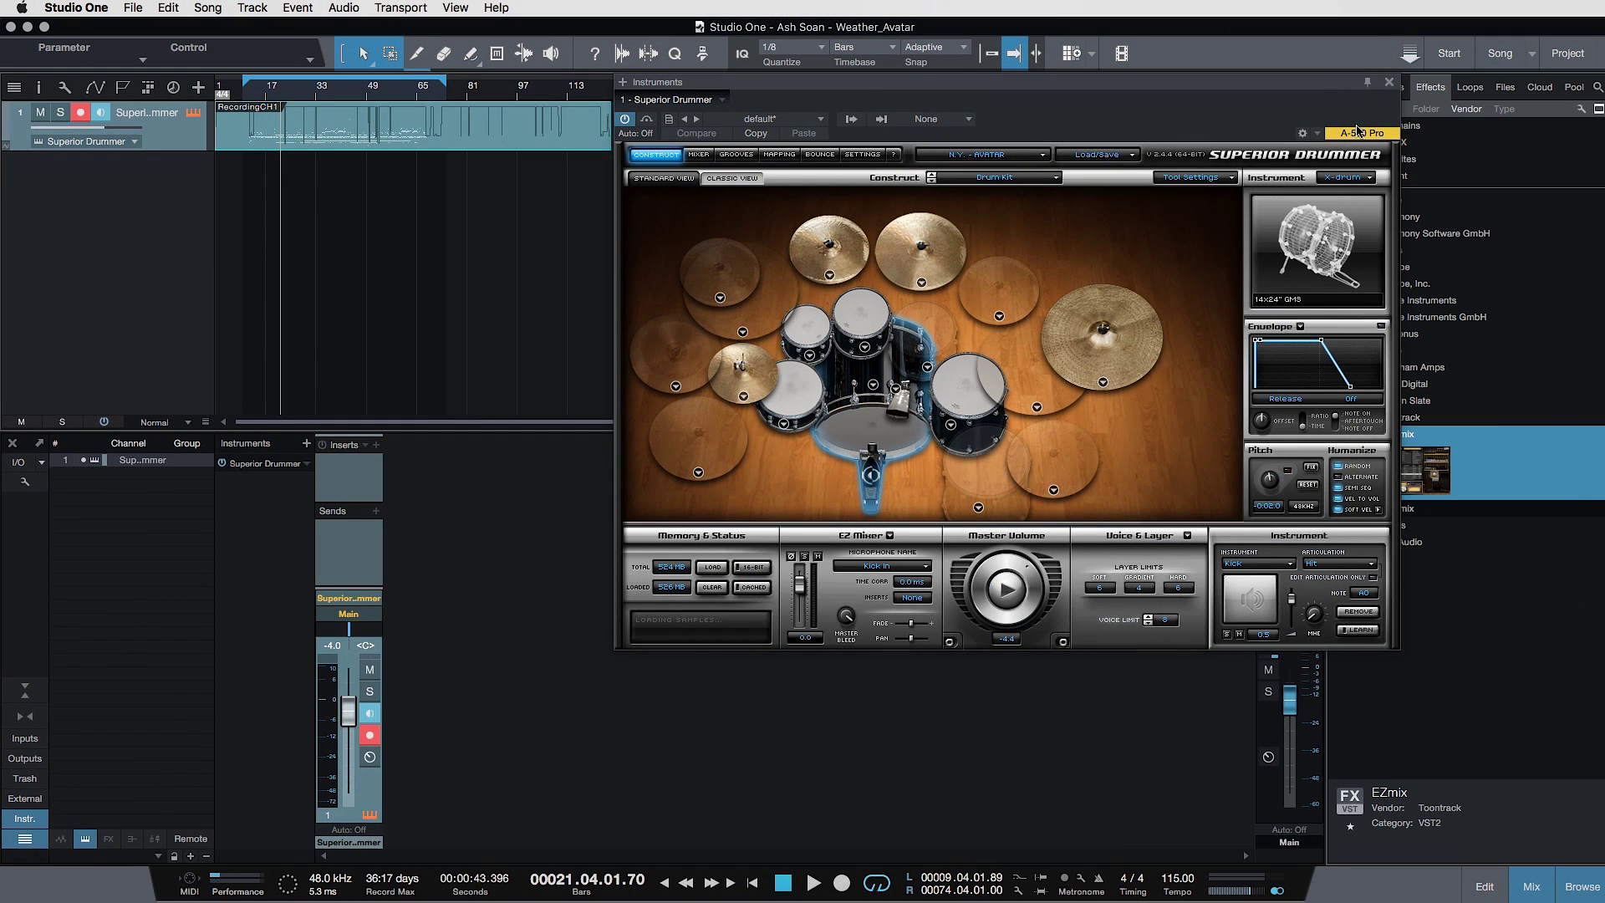
drag(1342, 87, 1231, 81)
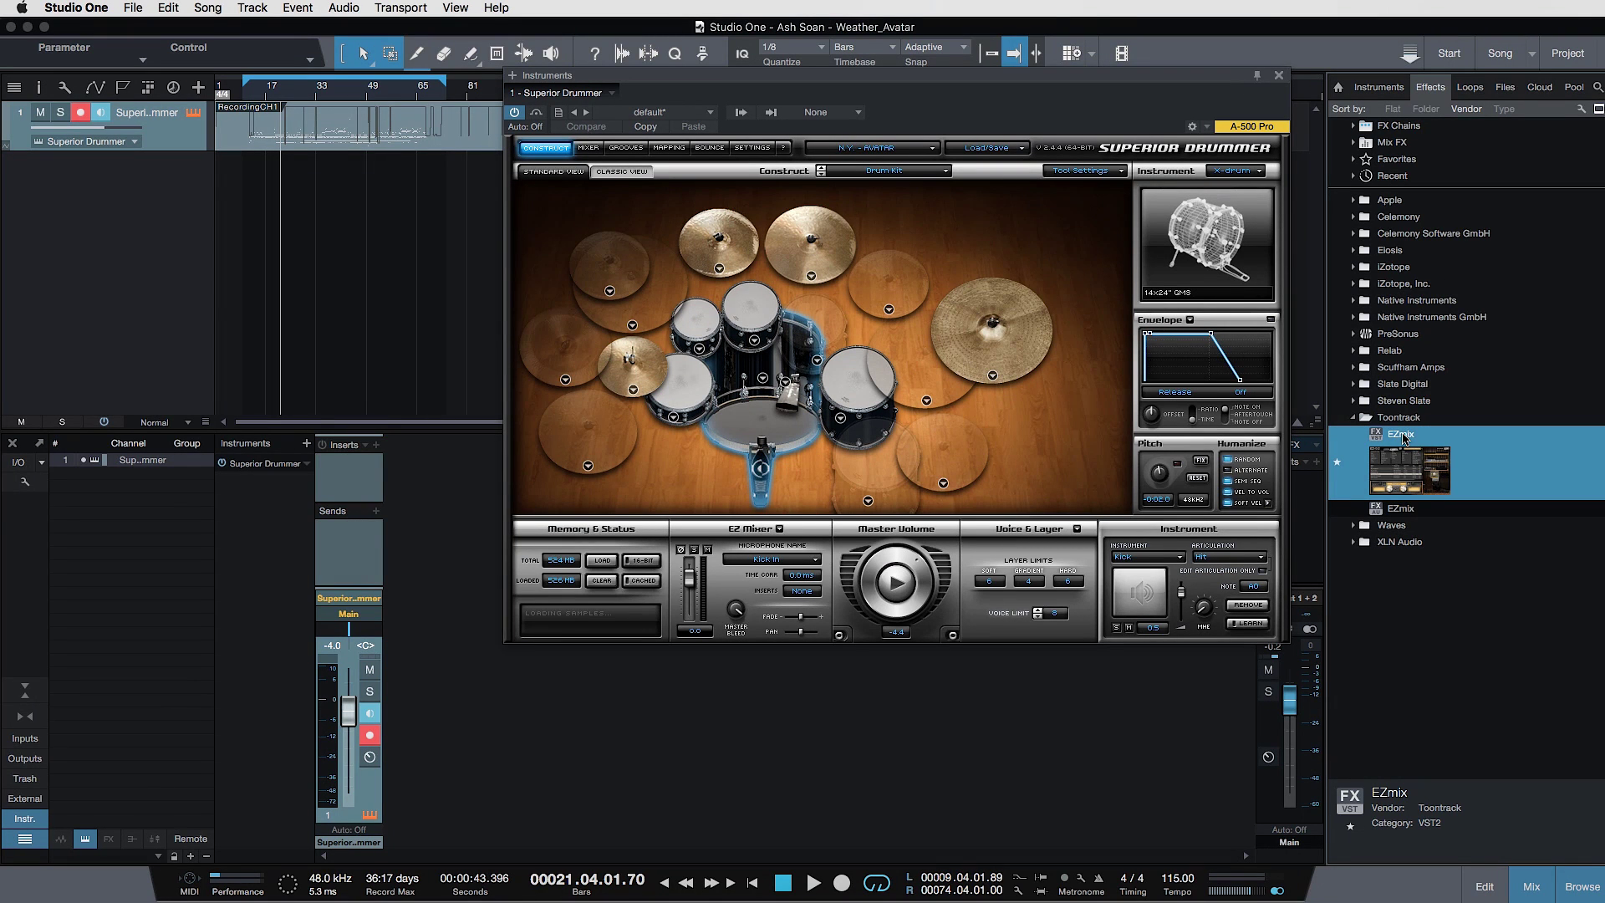
drag(1401, 434, 361, 478)
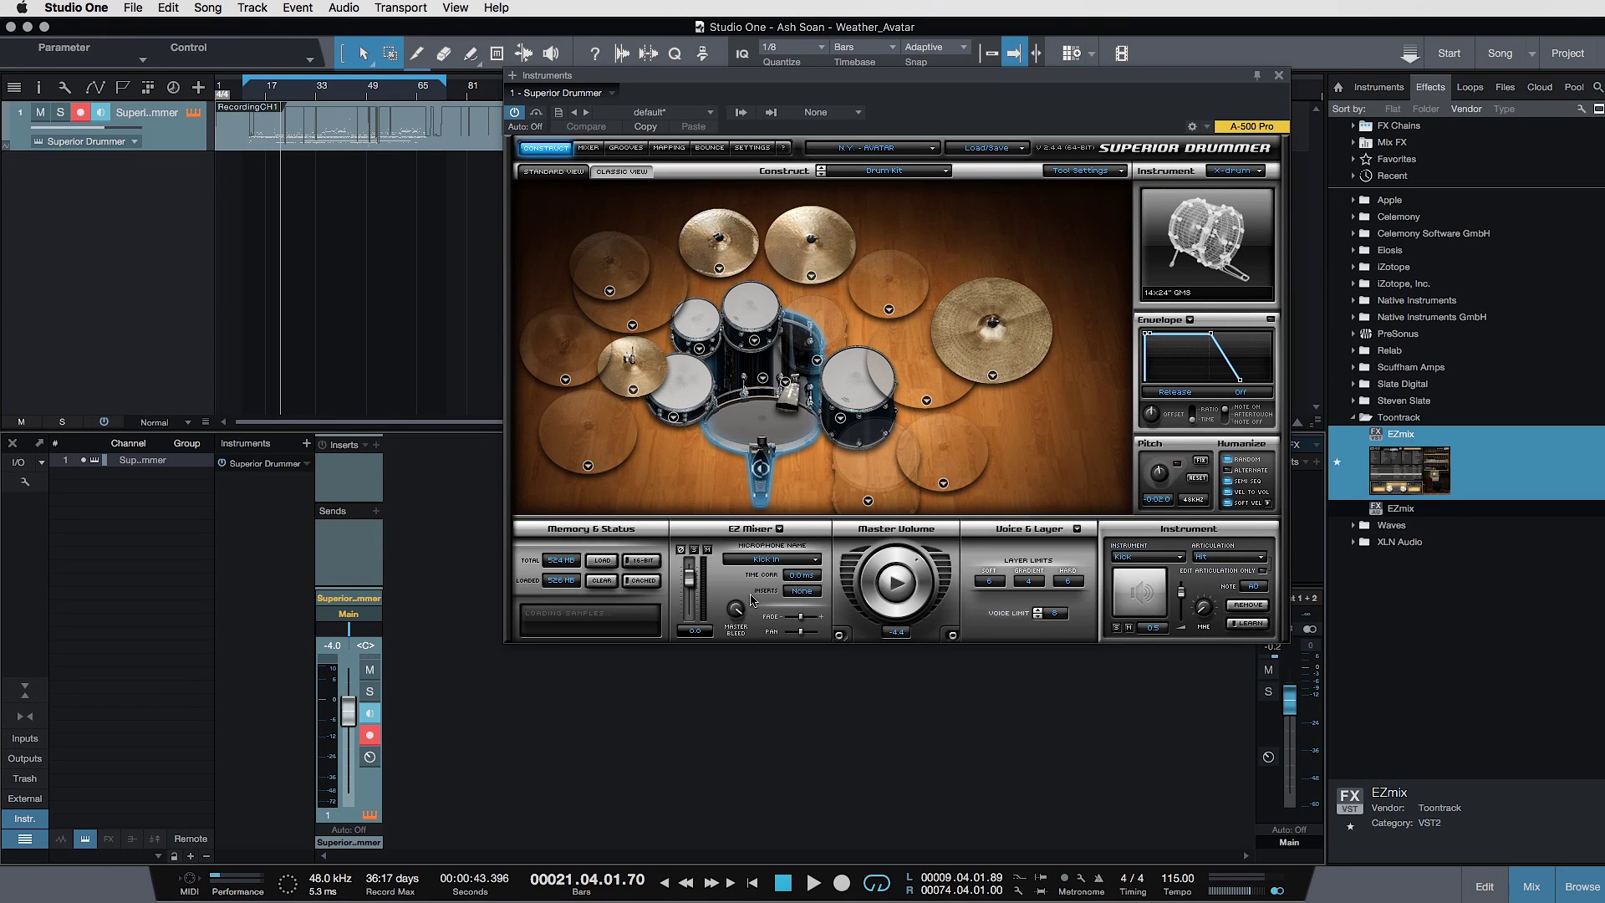
key(F5)
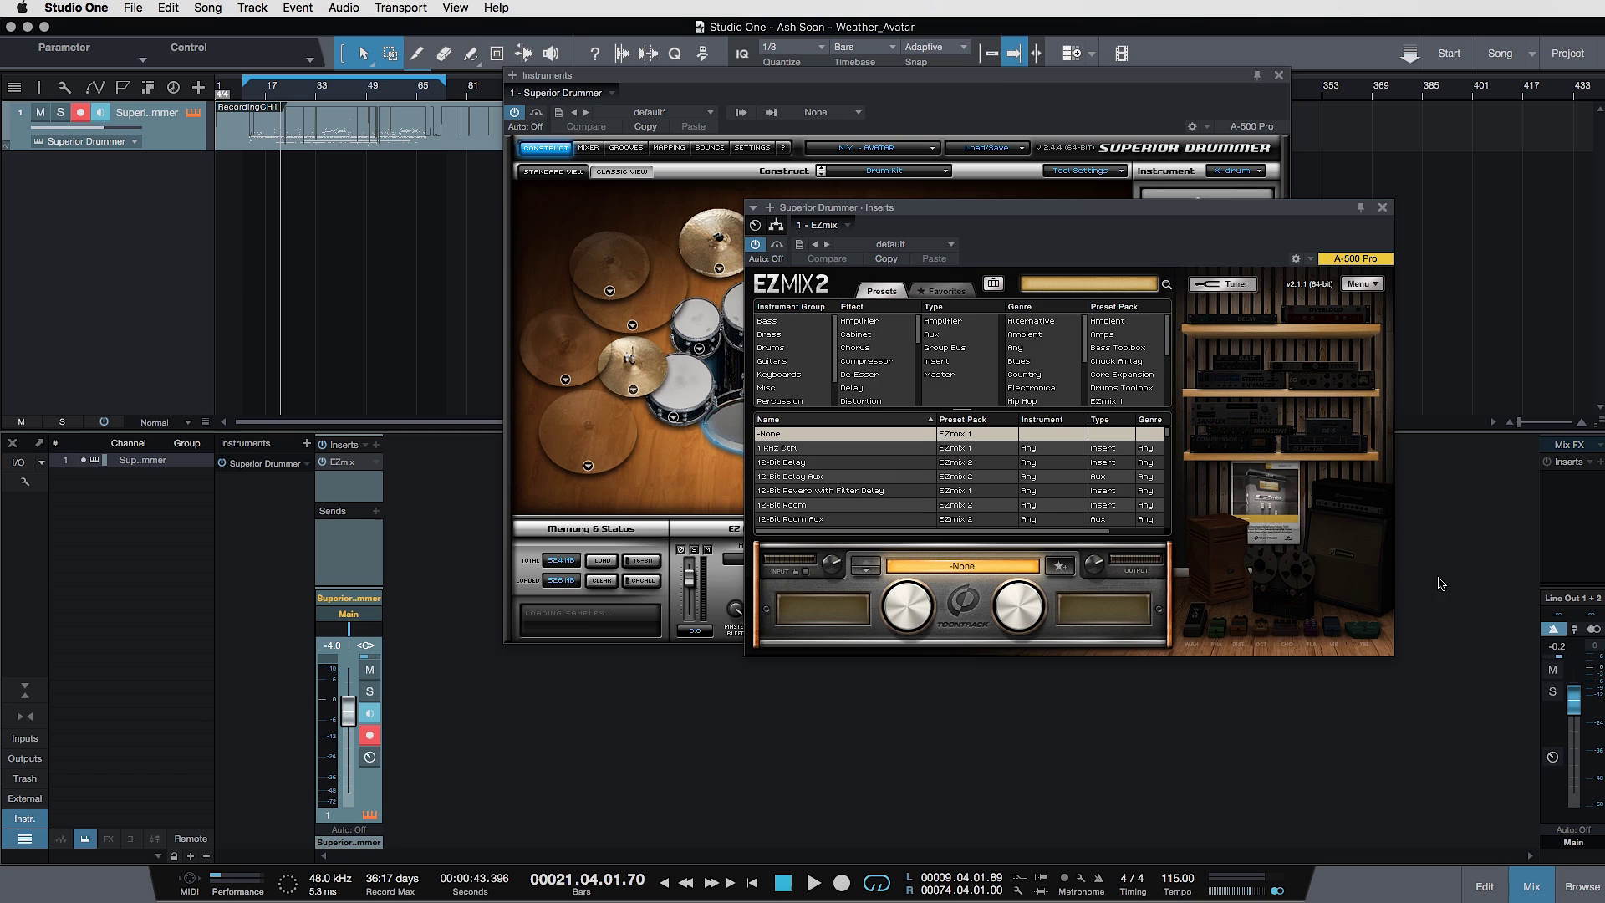
Step: Load the Drum Enhancer preset from EZmix's Mastering preset pack
drag(836, 207, 818, 229)
click(1093, 381)
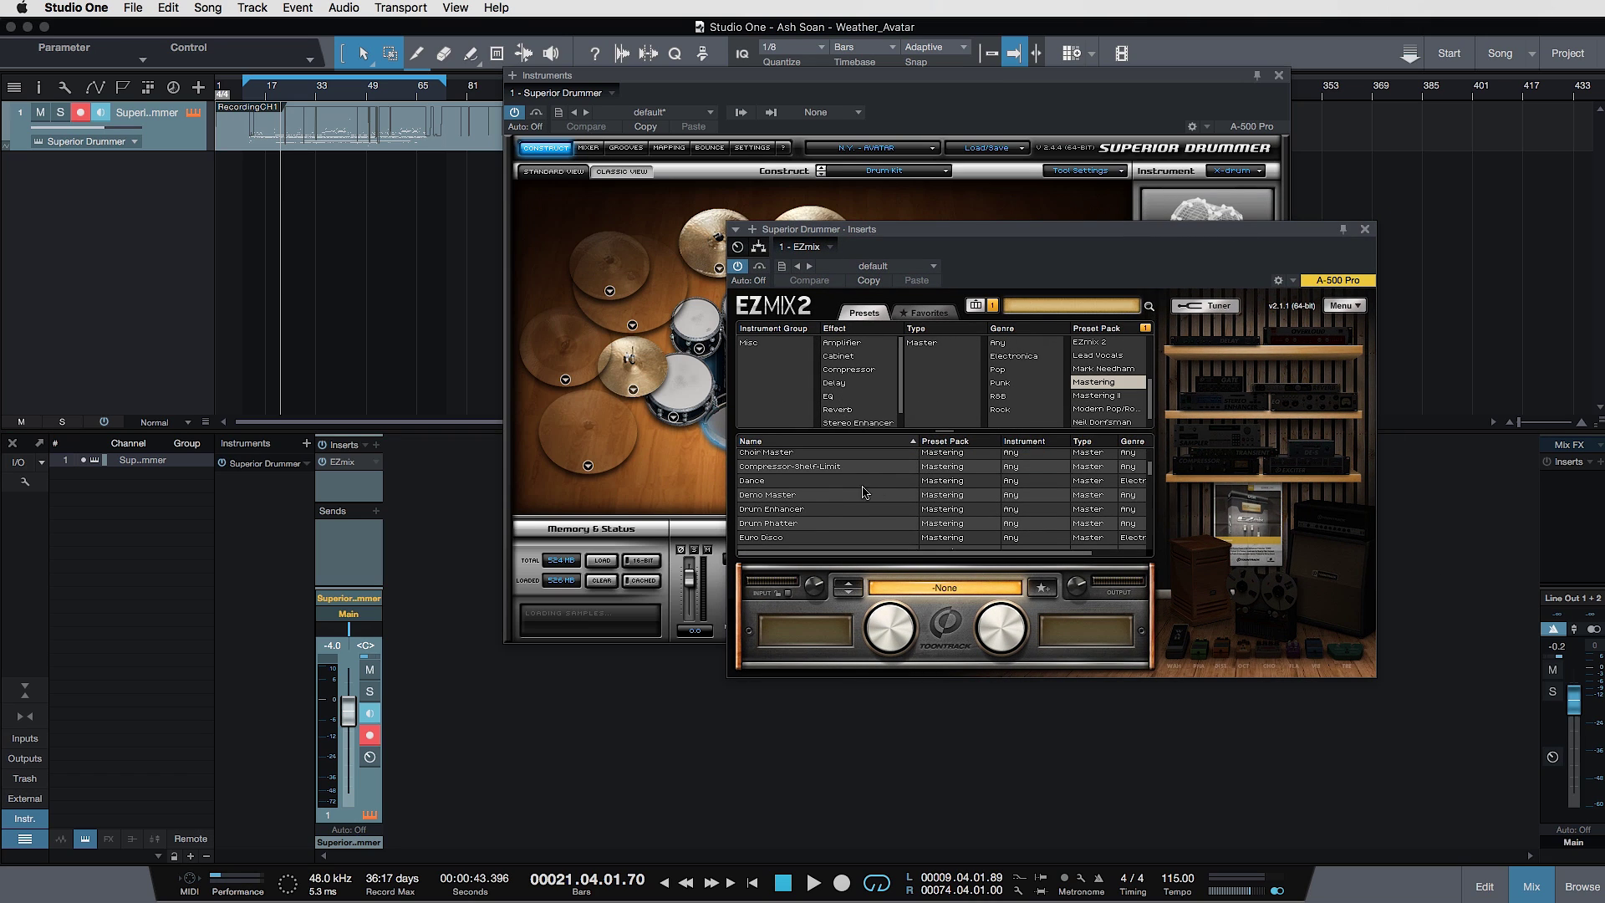
click(815, 512)
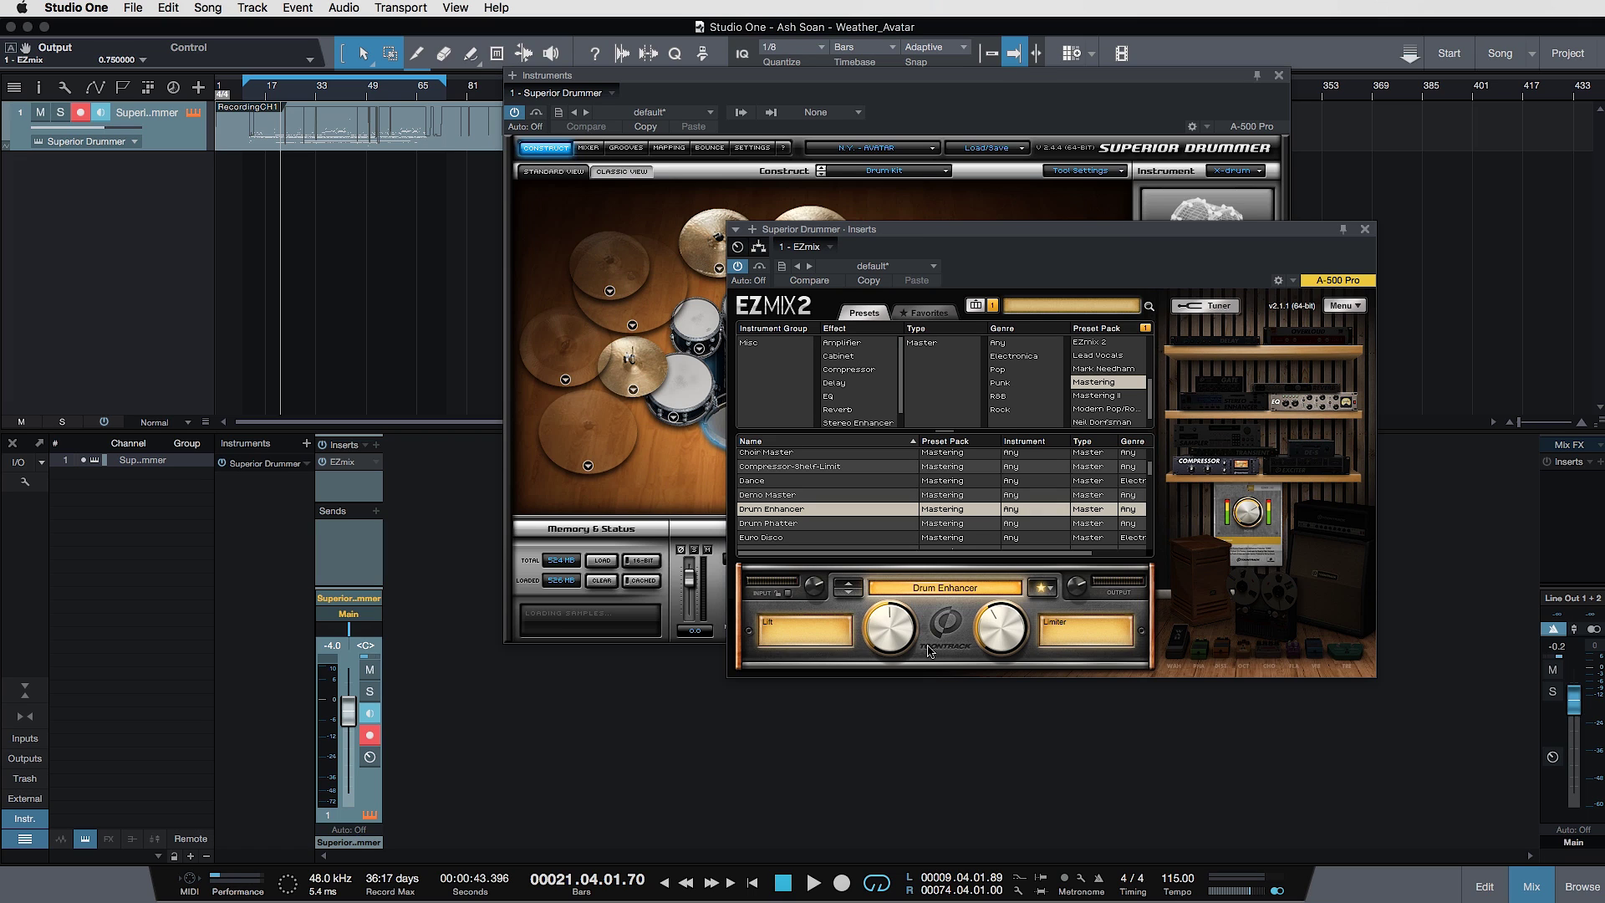
Step: Check the kit mixer, reopen the EZmix 2 drum bus insert, and play from bar 11
click(1364, 229)
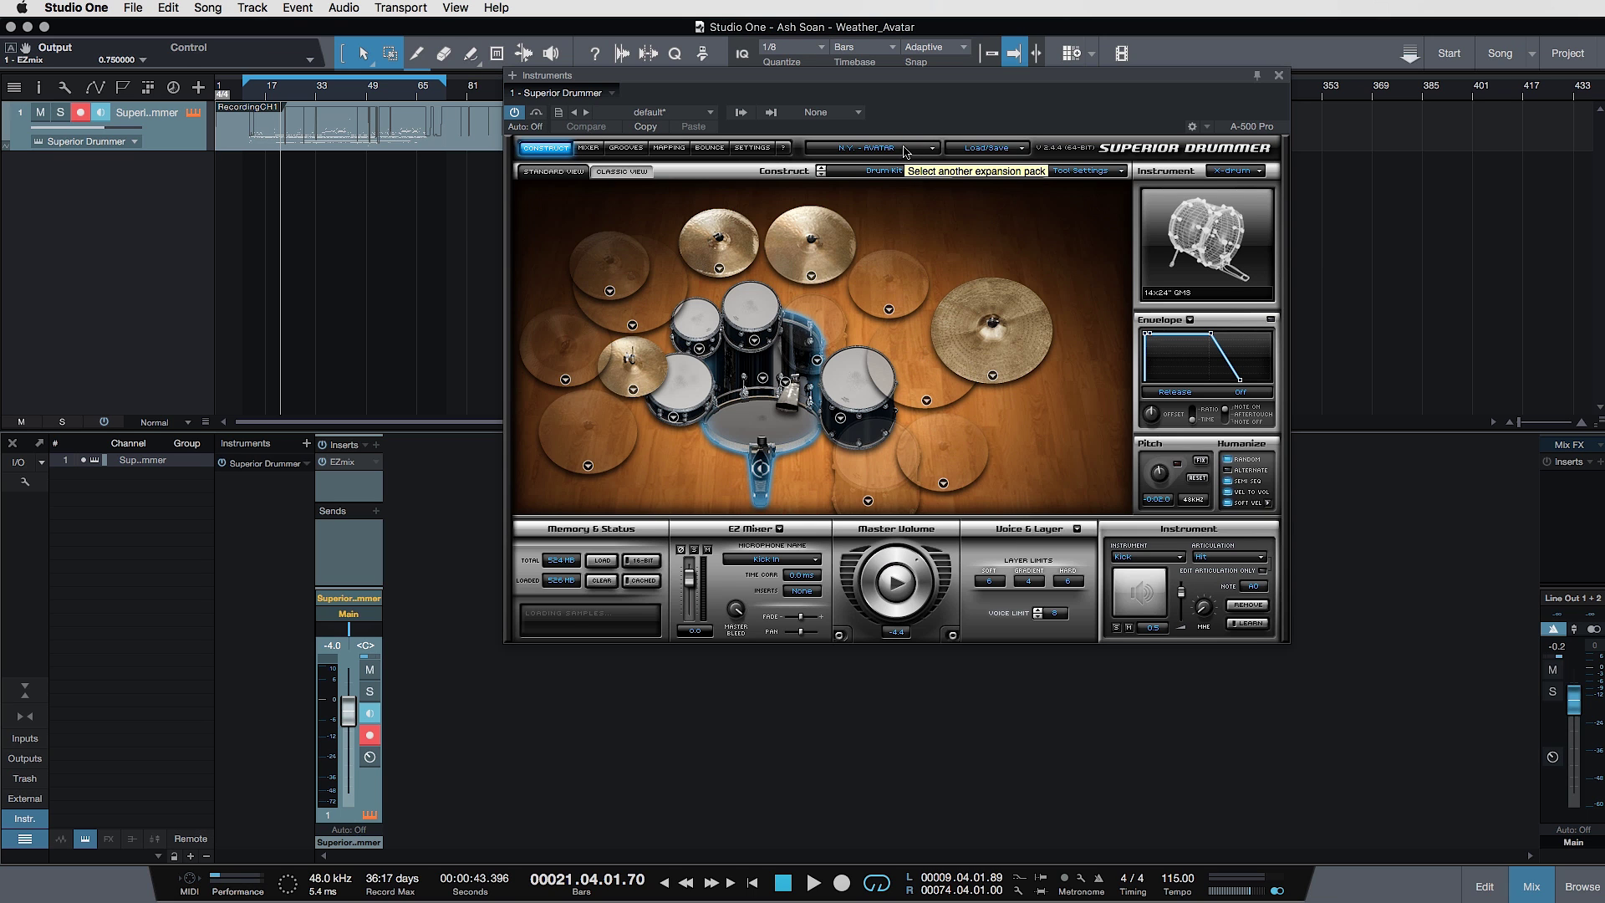
click(589, 148)
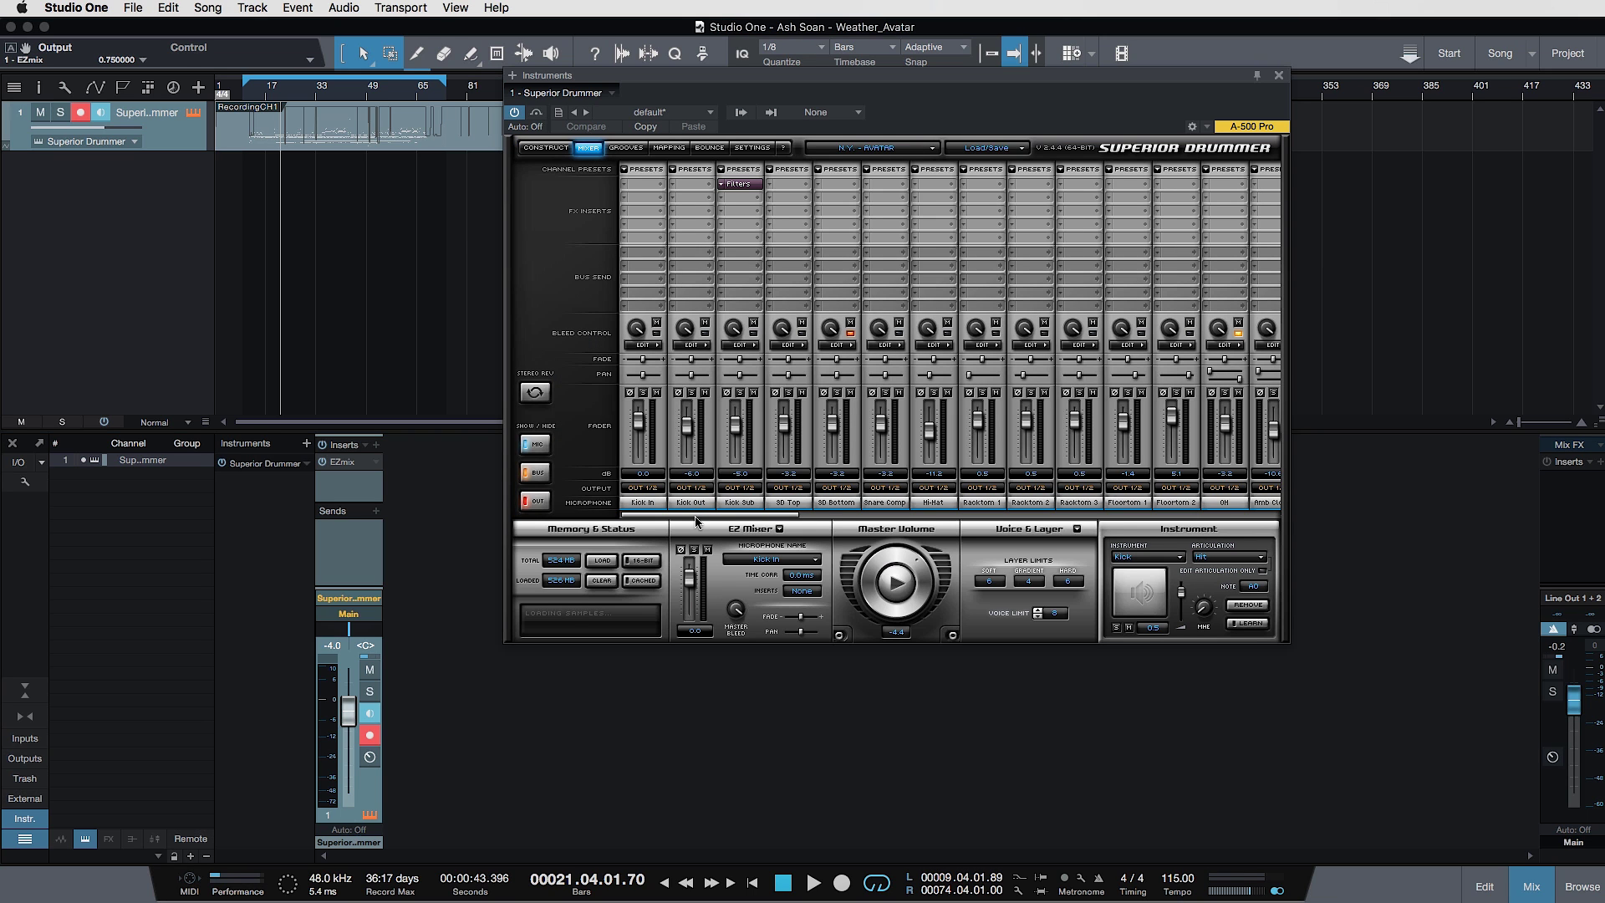
mouse_move(696, 515)
mouse_down()
mouse_move(990, 518)
mouse_move(674, 518)
mouse_up()
click(545, 147)
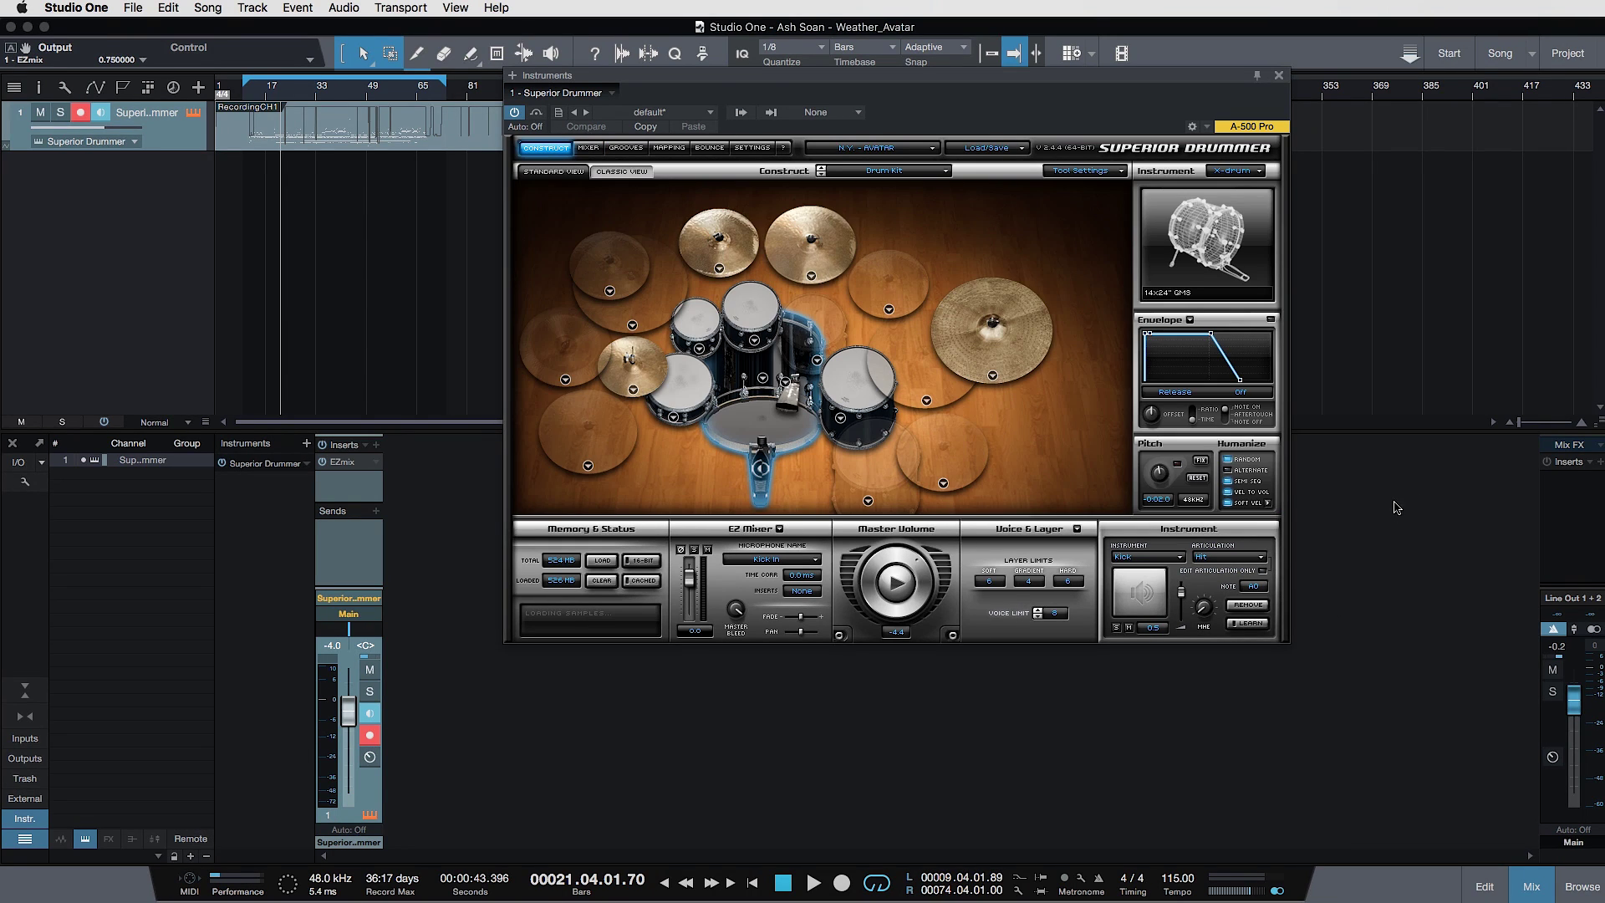
click(350, 468)
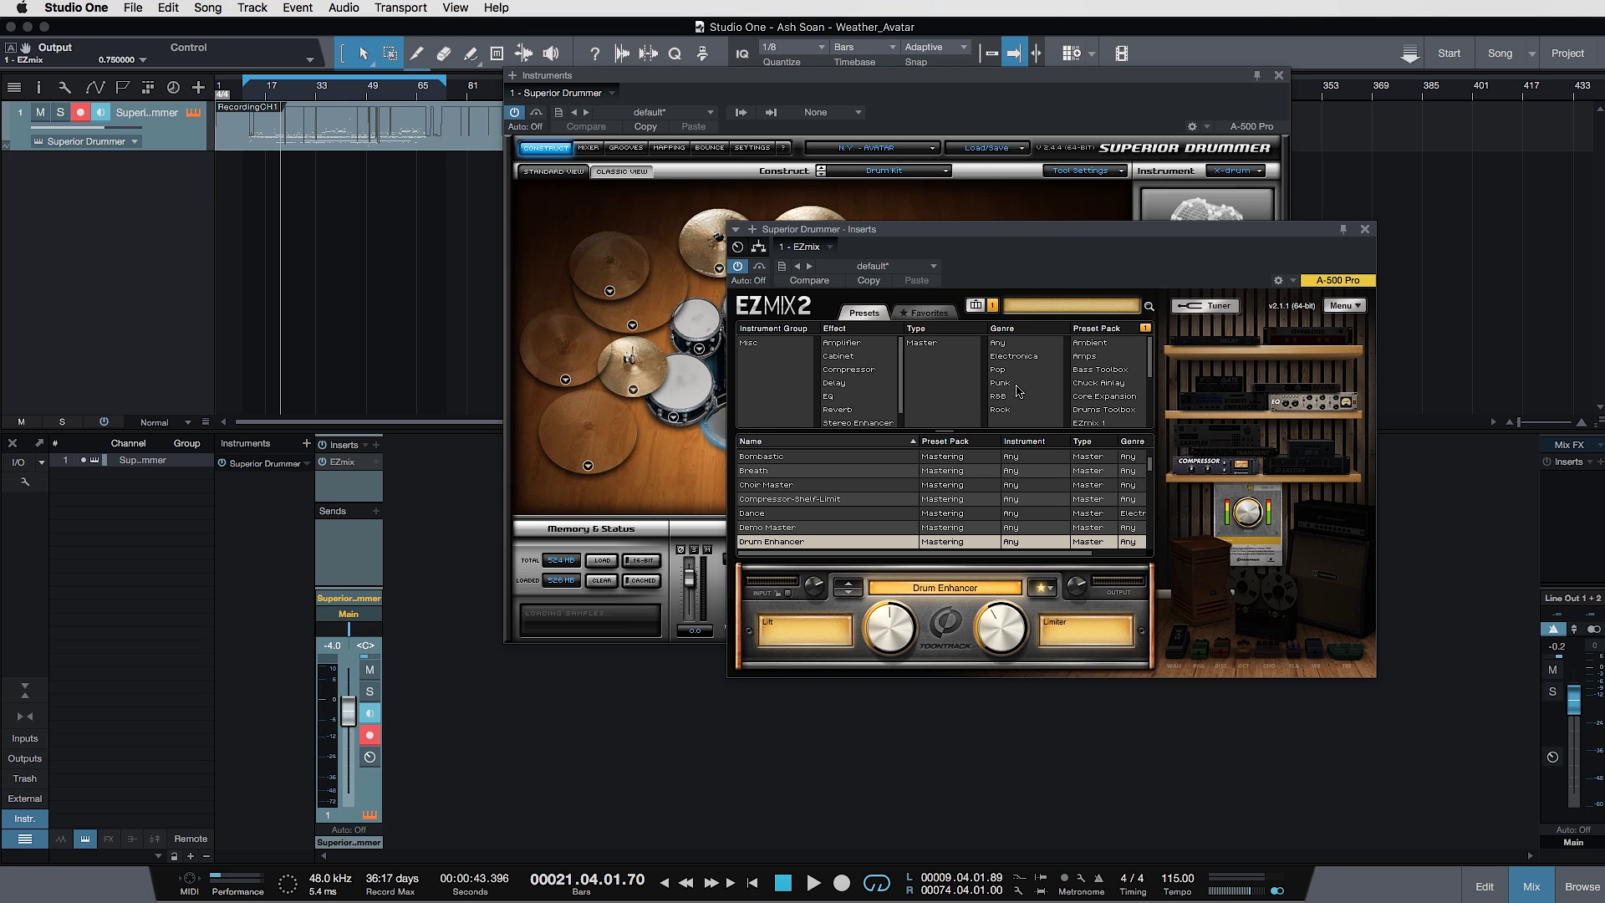
click(247, 97)
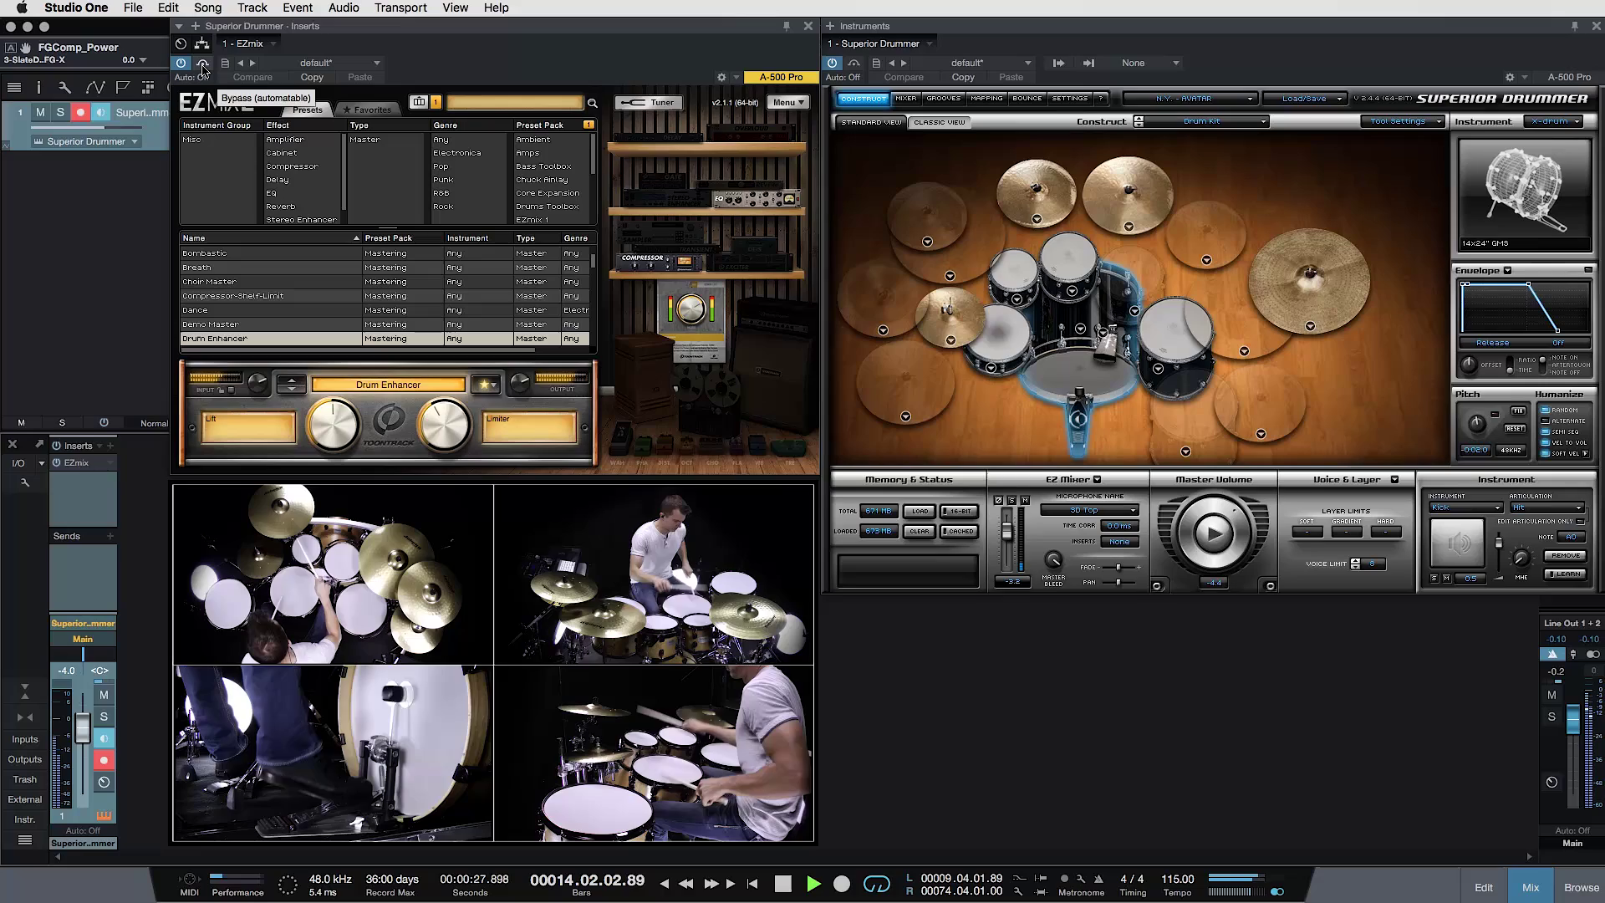
Step: Bypass the Drum Enhancer to hear the dry drums, then re-enable it
click(203, 65)
click(203, 65)
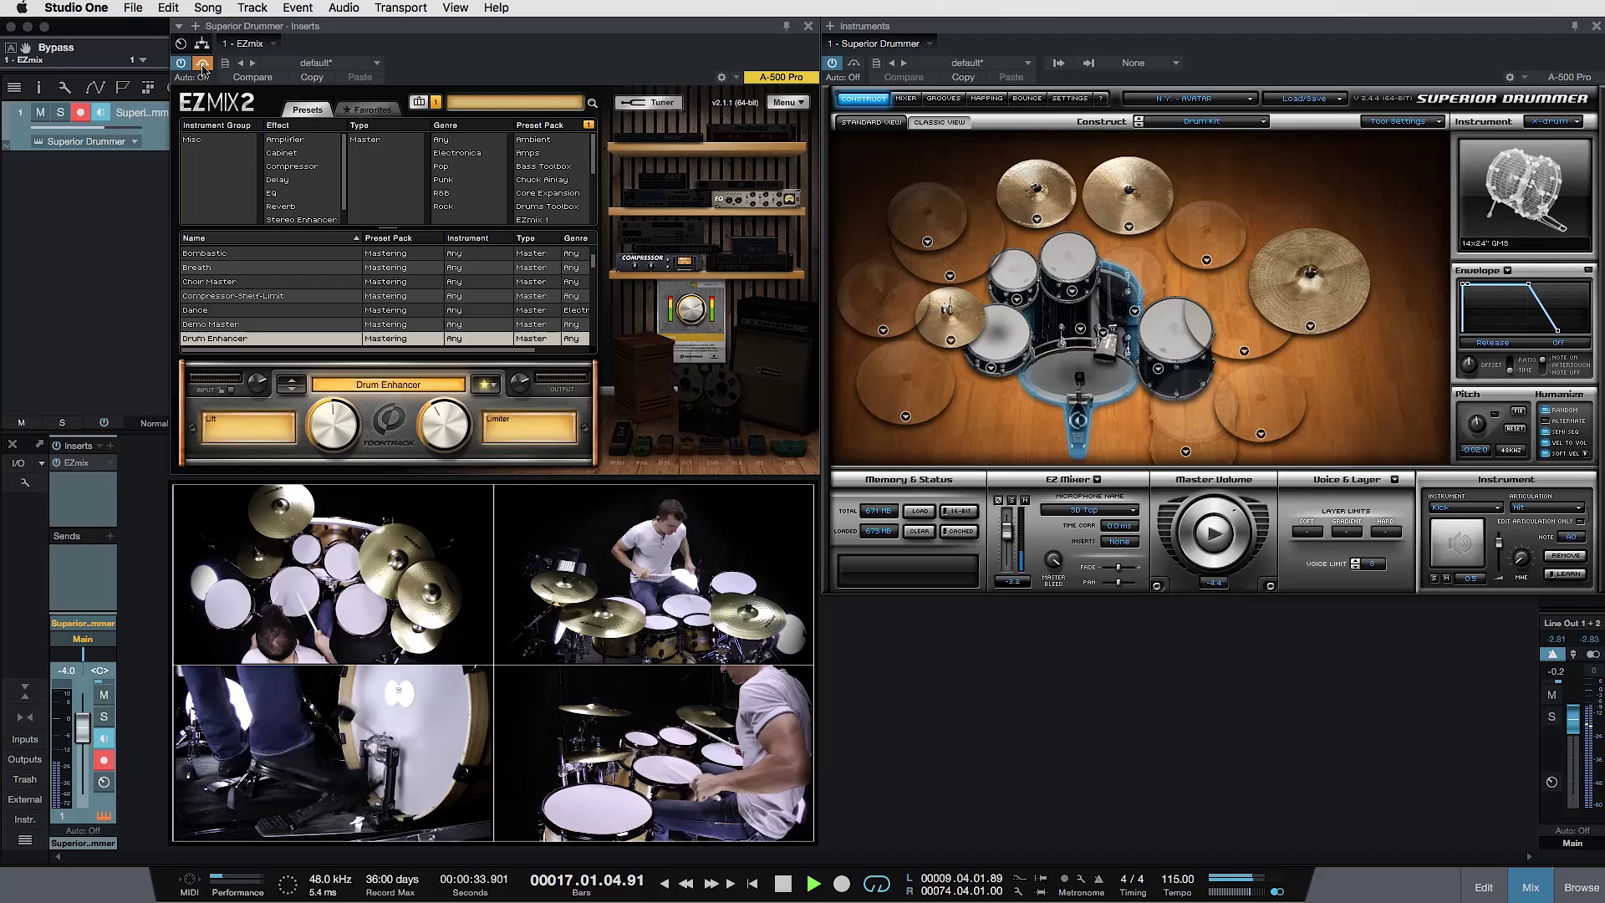
click(203, 65)
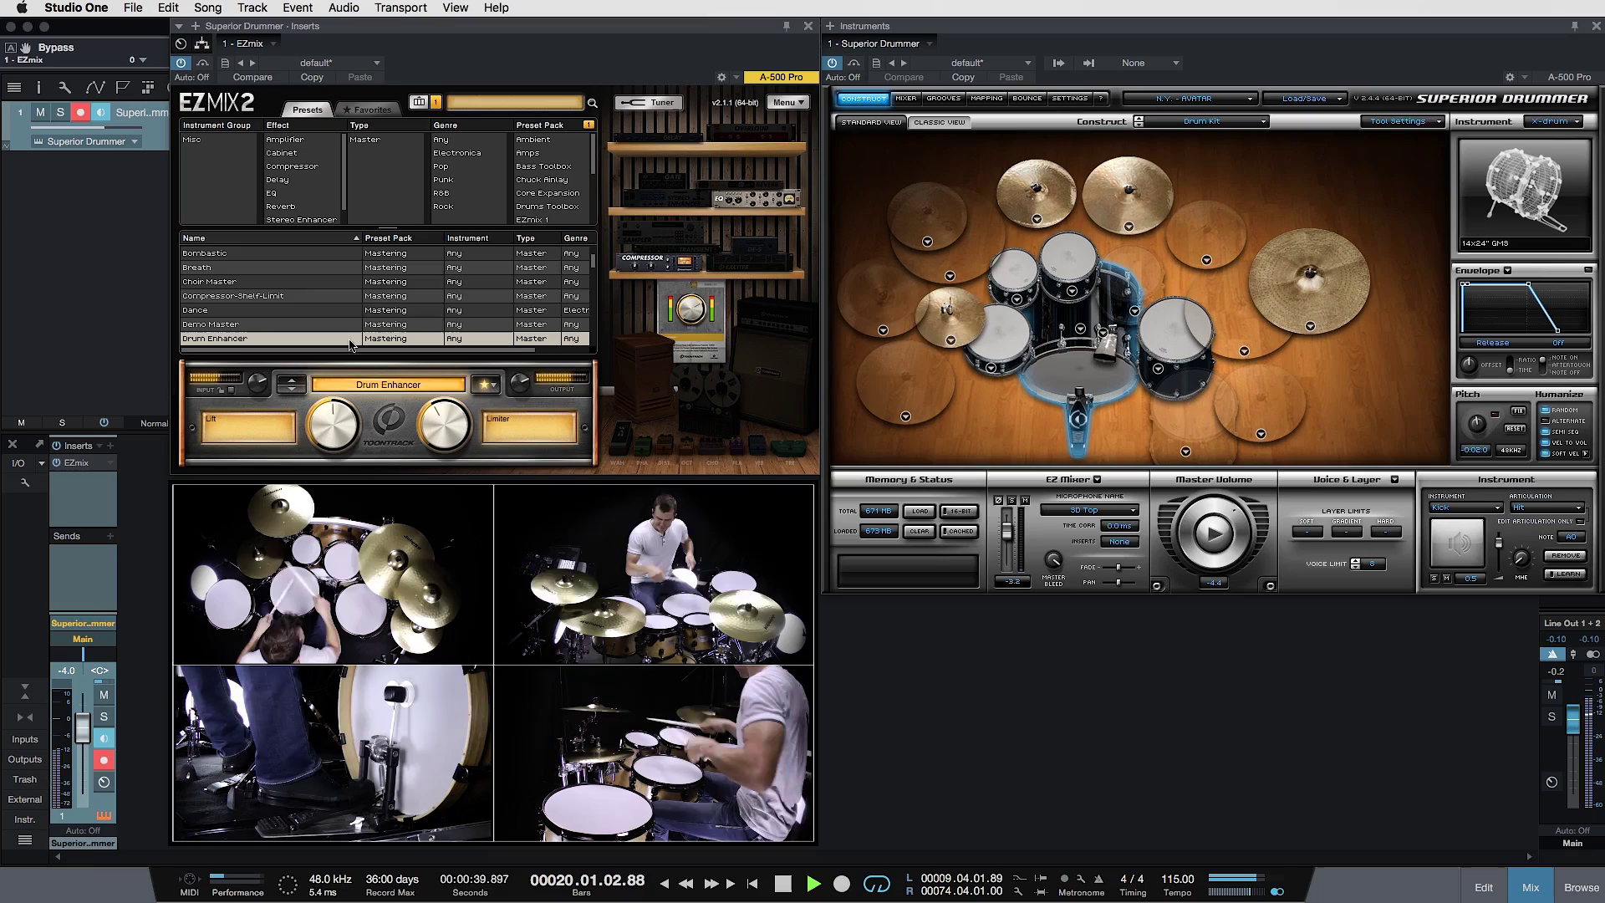
Step: Retune both Drum Enhancer shaping amounts and trim its output to about -5.8 dB
drag(329, 415, 321, 475)
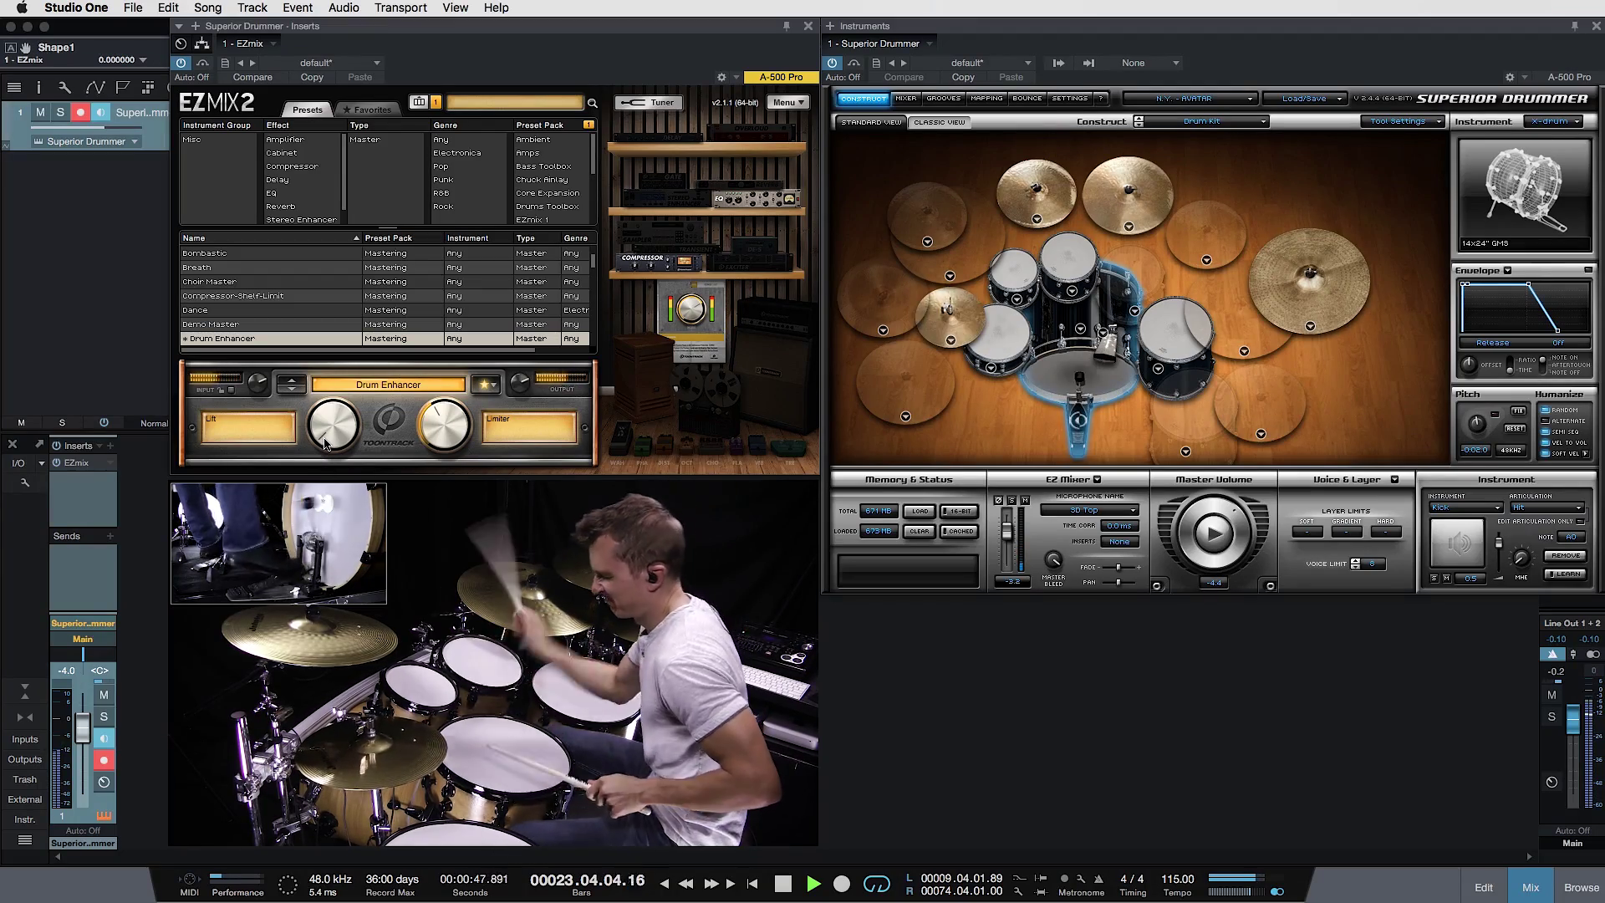
drag(326, 443, 333, 364)
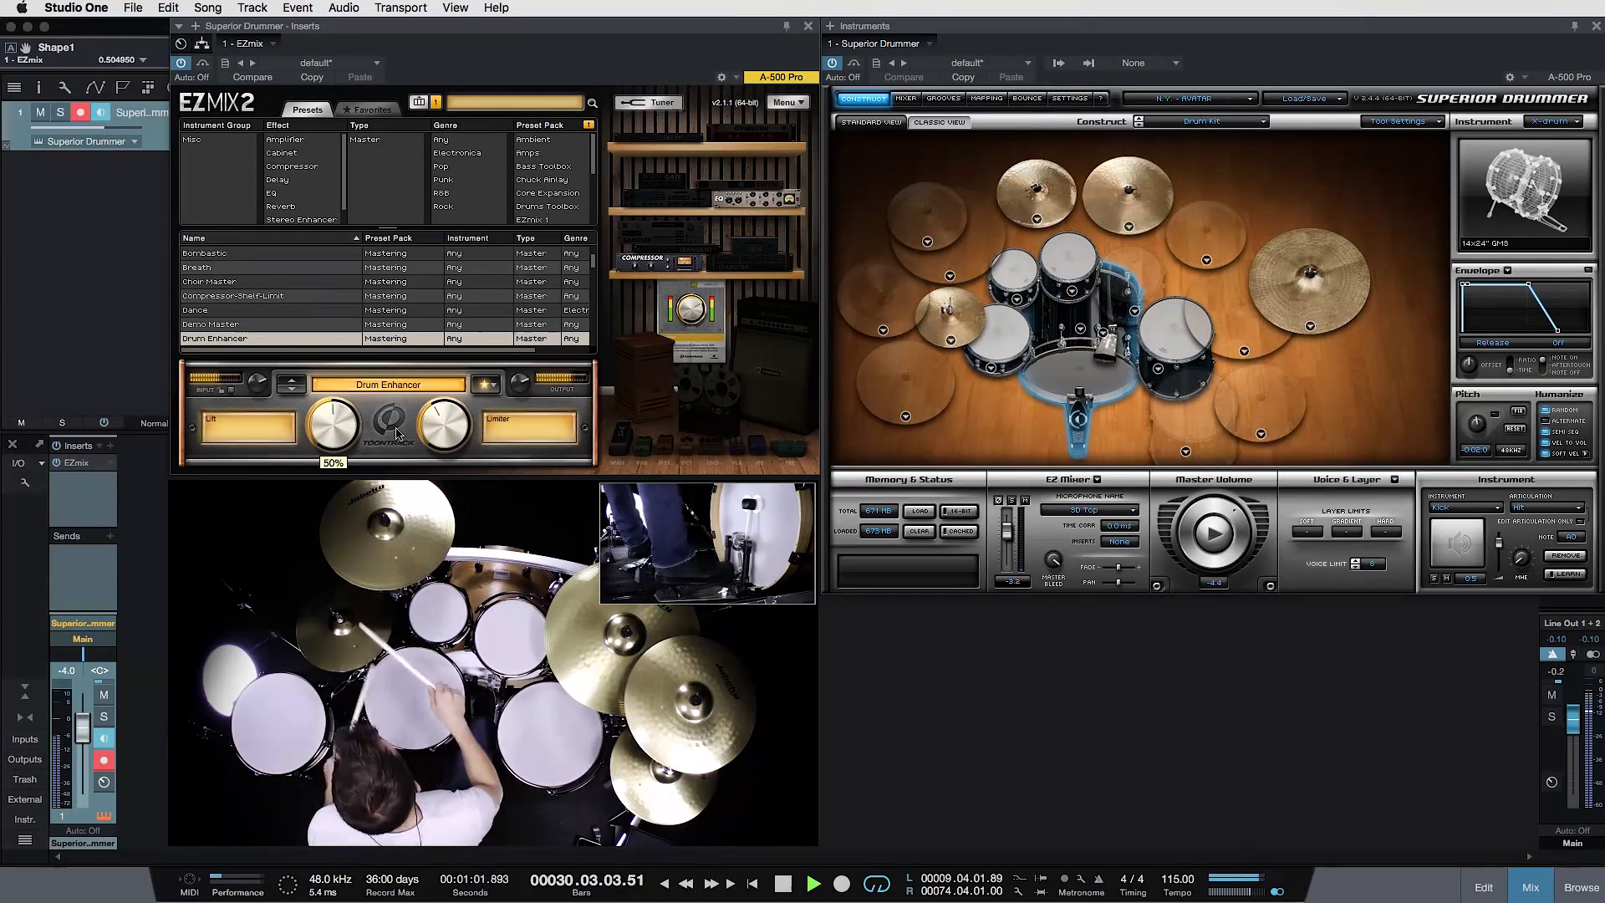
mouse_move(424, 429)
mouse_down()
mouse_move(430, 526)
mouse_move(429, 419)
mouse_up()
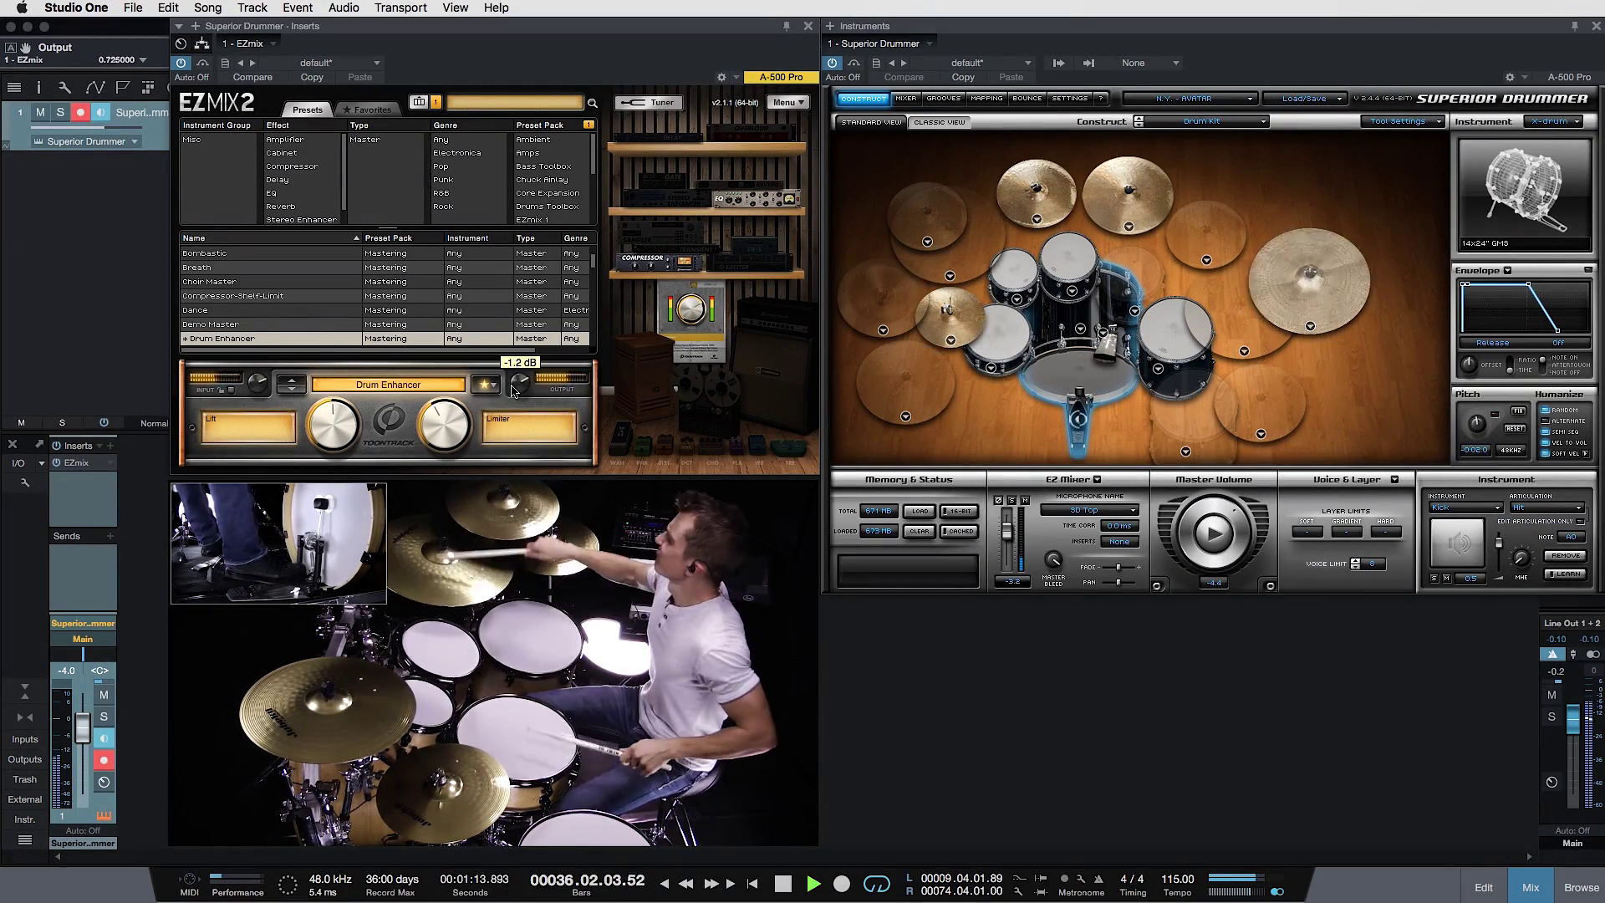
drag(514, 385, 516, 409)
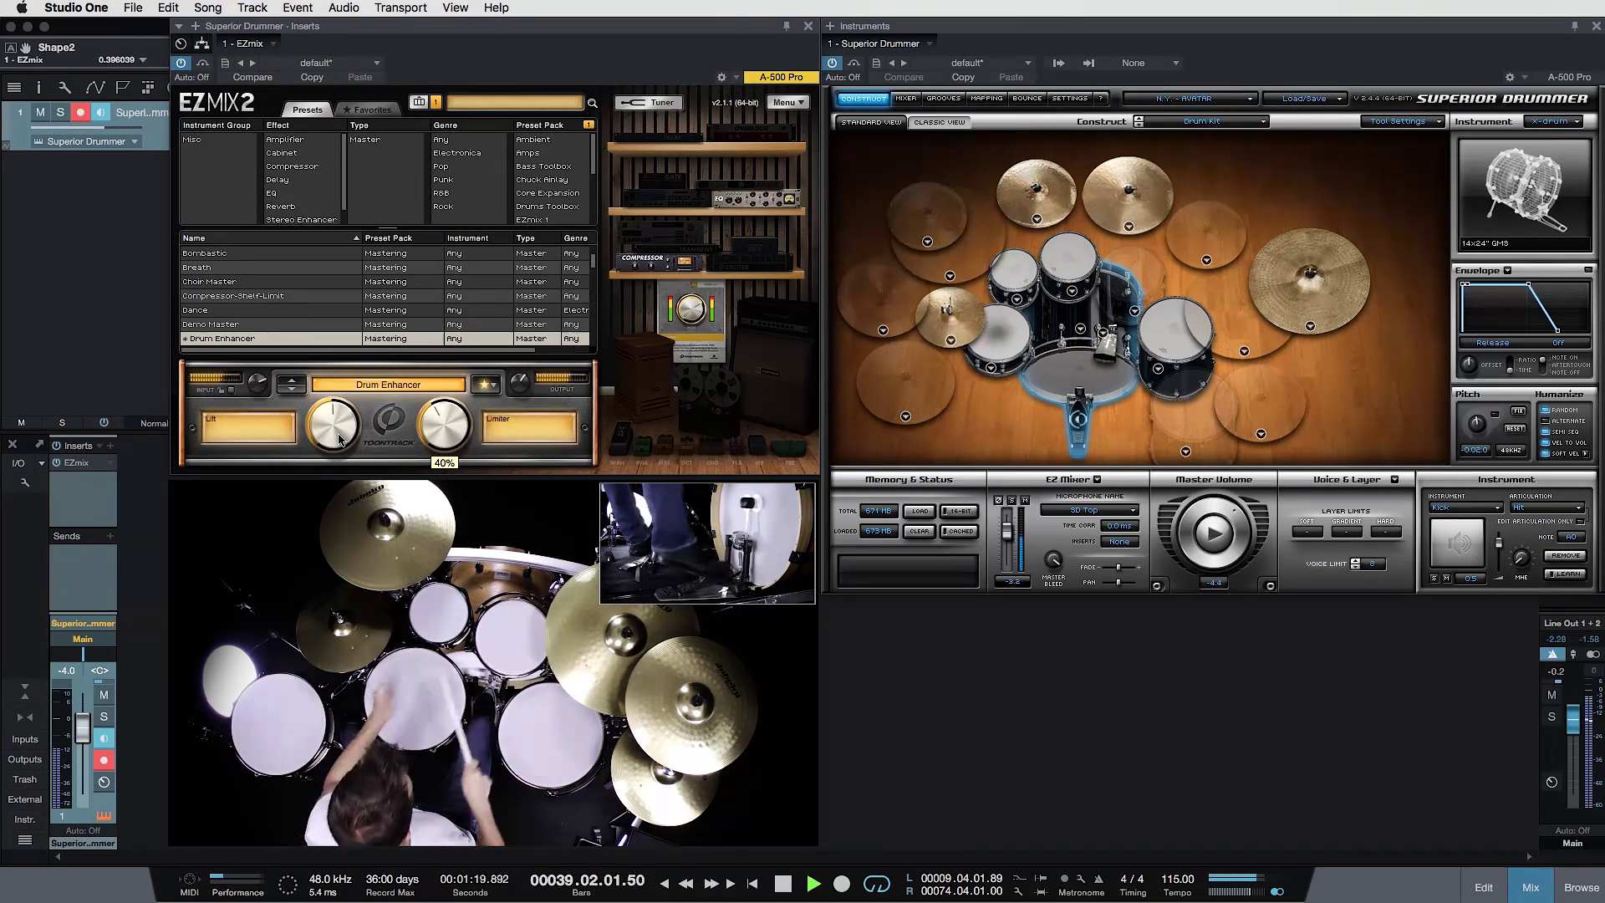
Step: A/B the Drum Enhancer twice more, then reset its output to 0.0 dB
click(202, 64)
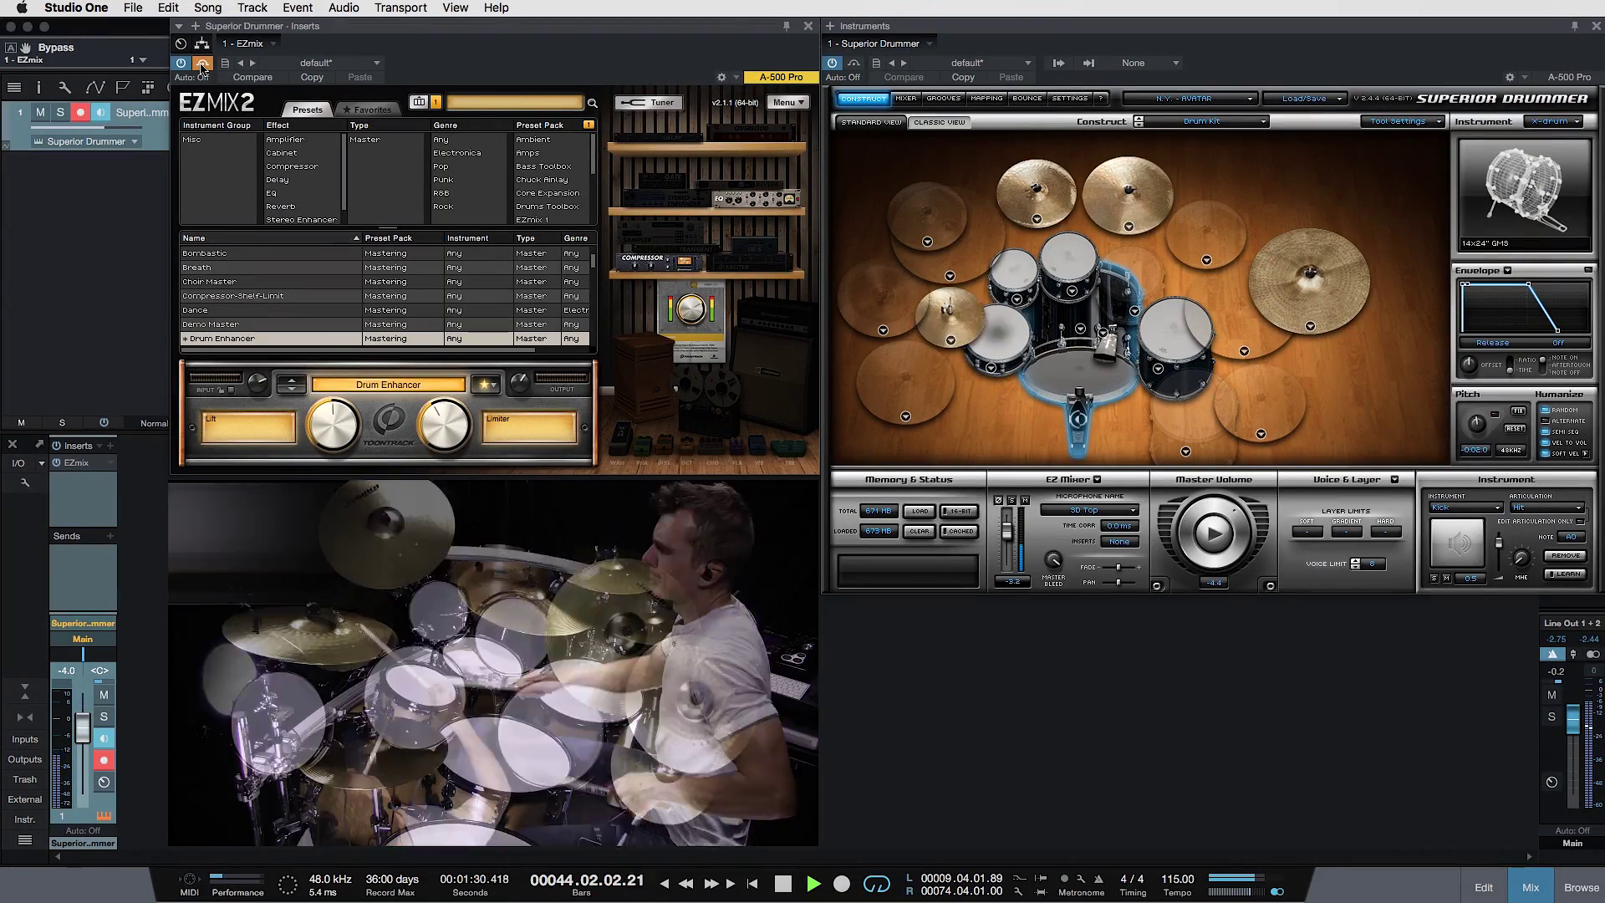
click(203, 65)
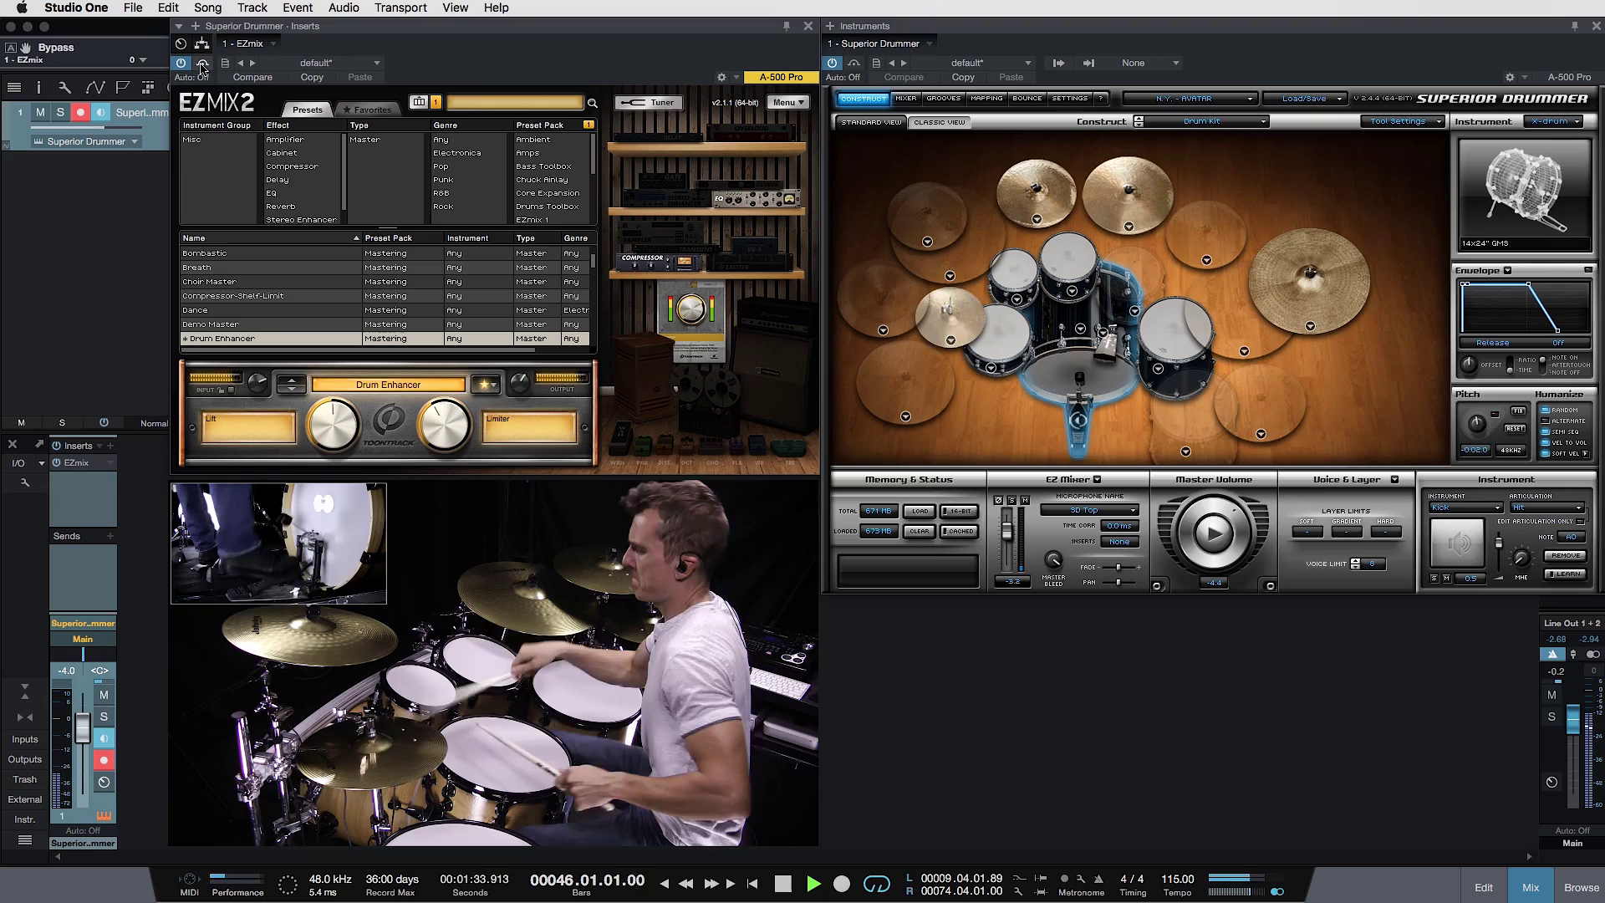
click(202, 65)
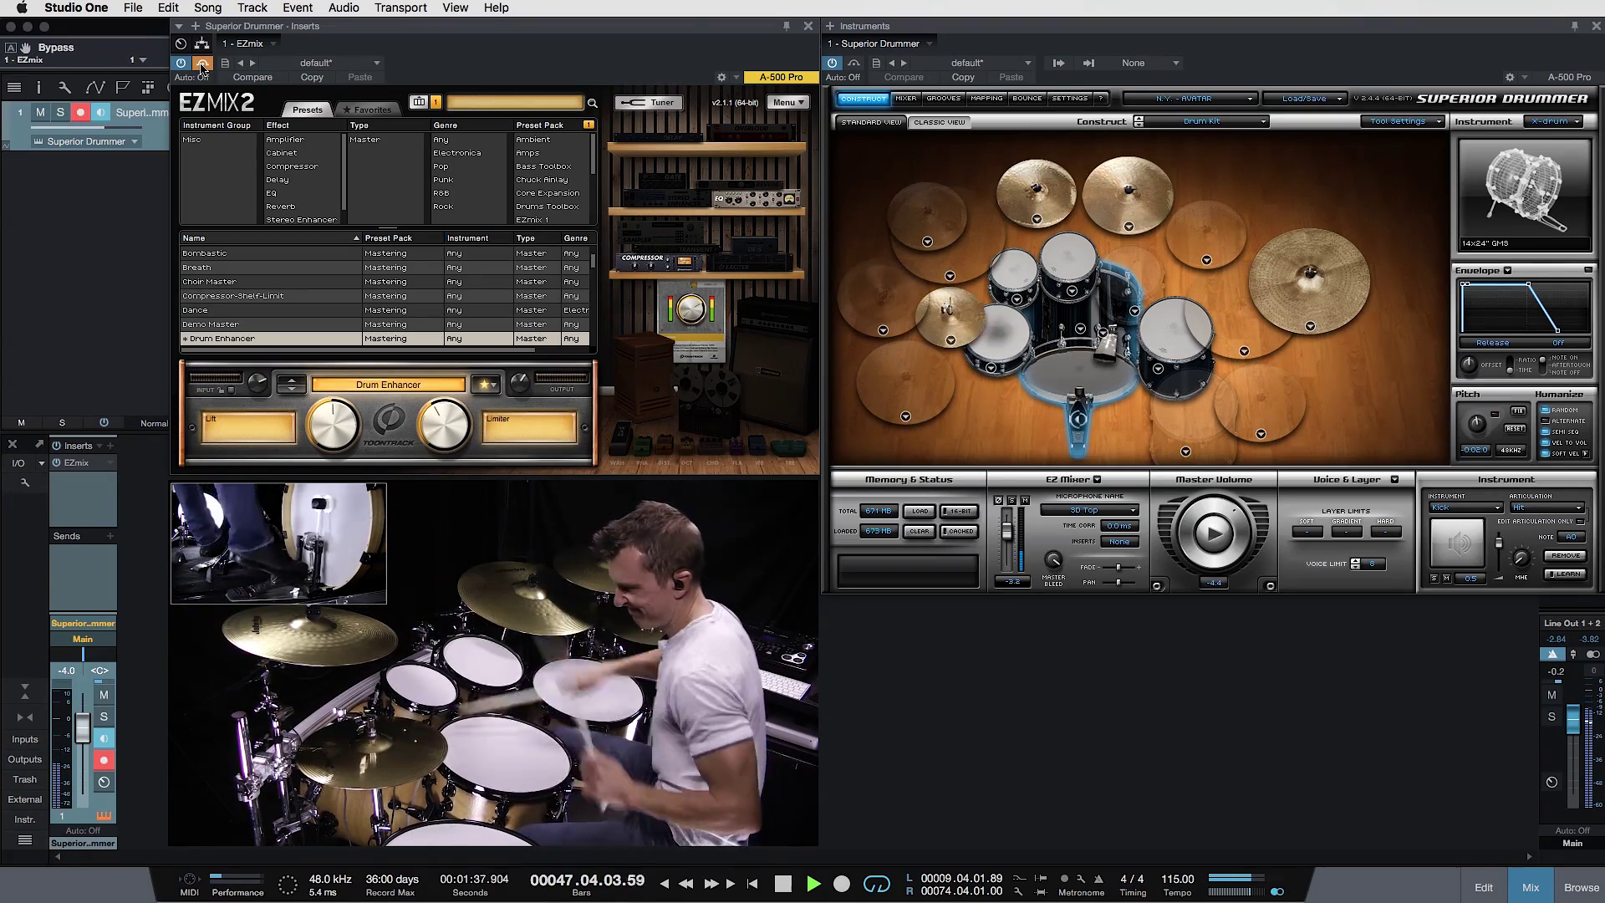
click(202, 64)
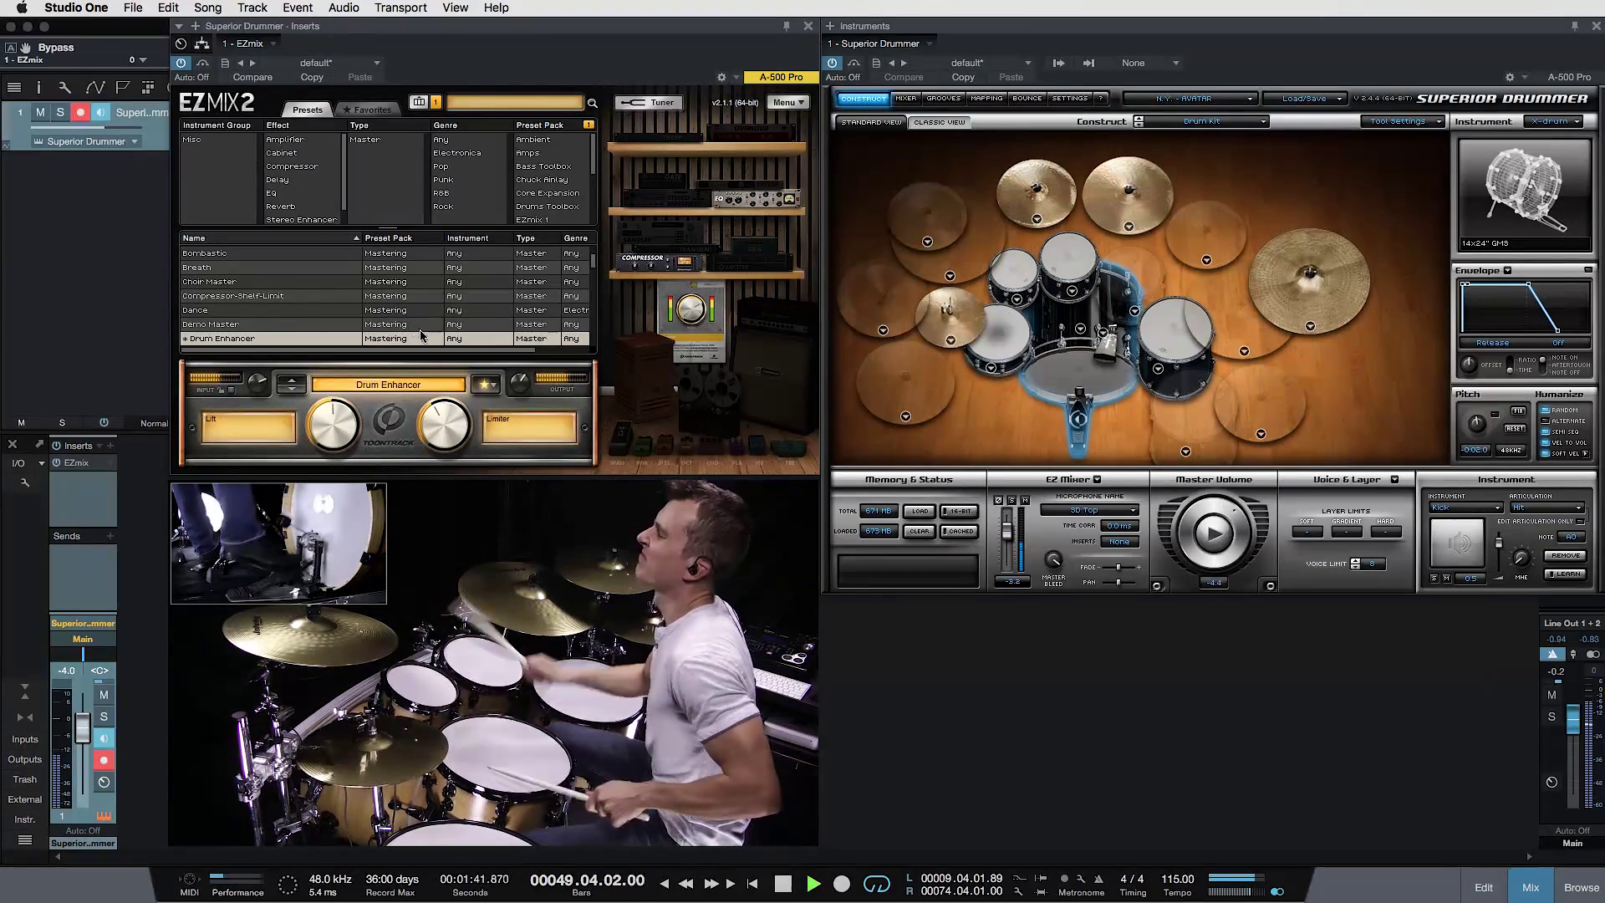
click(512, 375)
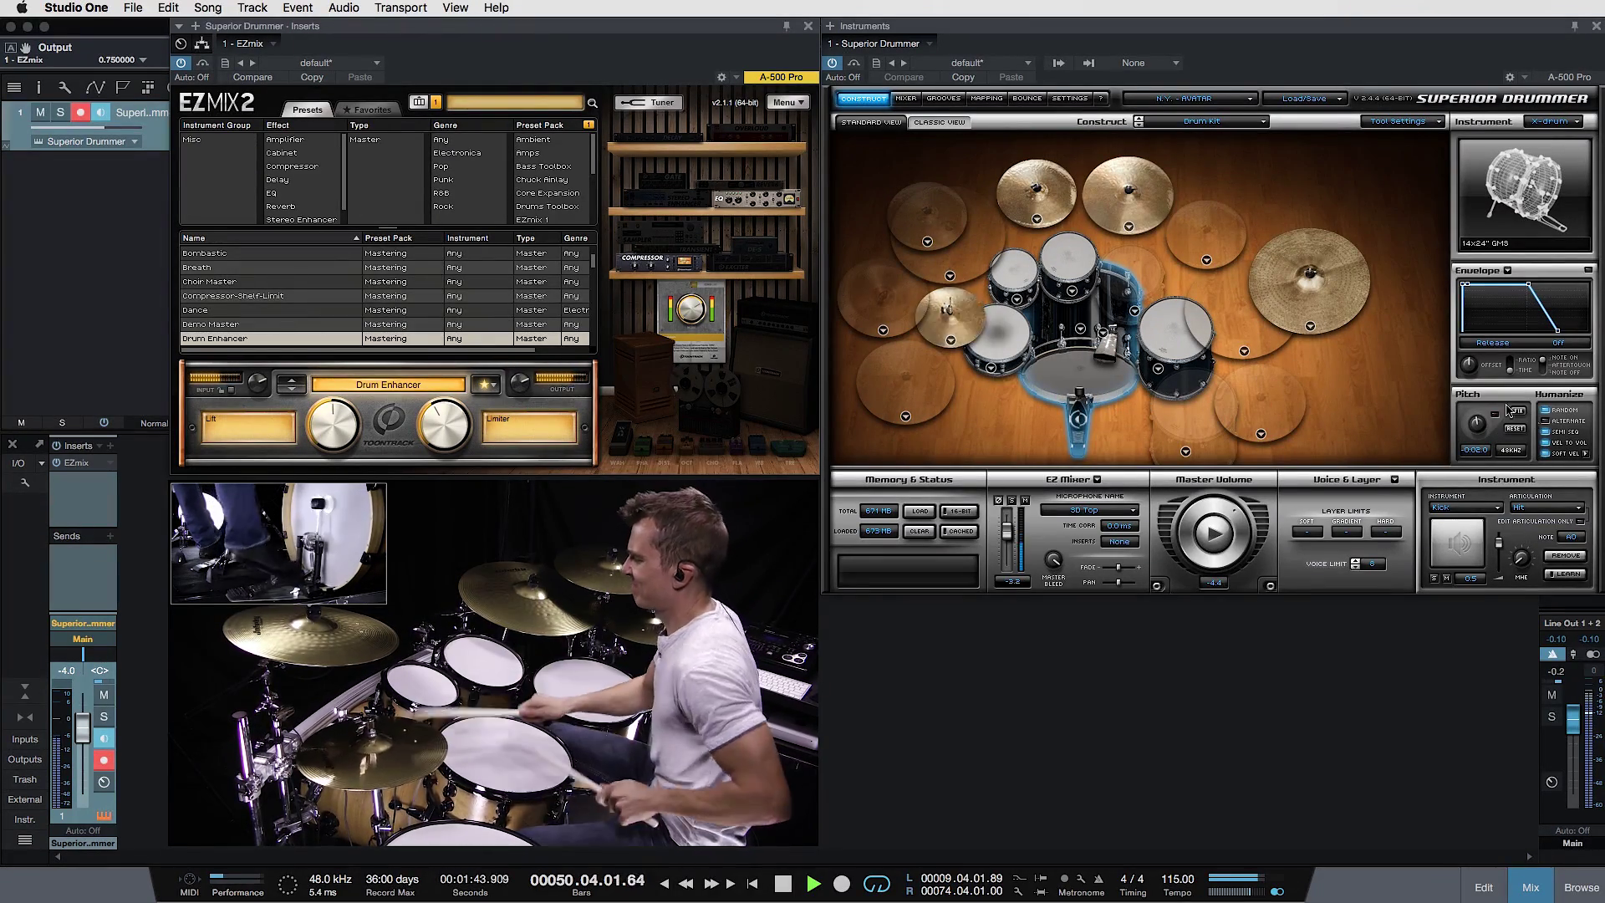
Step: Reset the Kick In pitch to zero and show Superior Drummer's Mixer page
click(1090, 382)
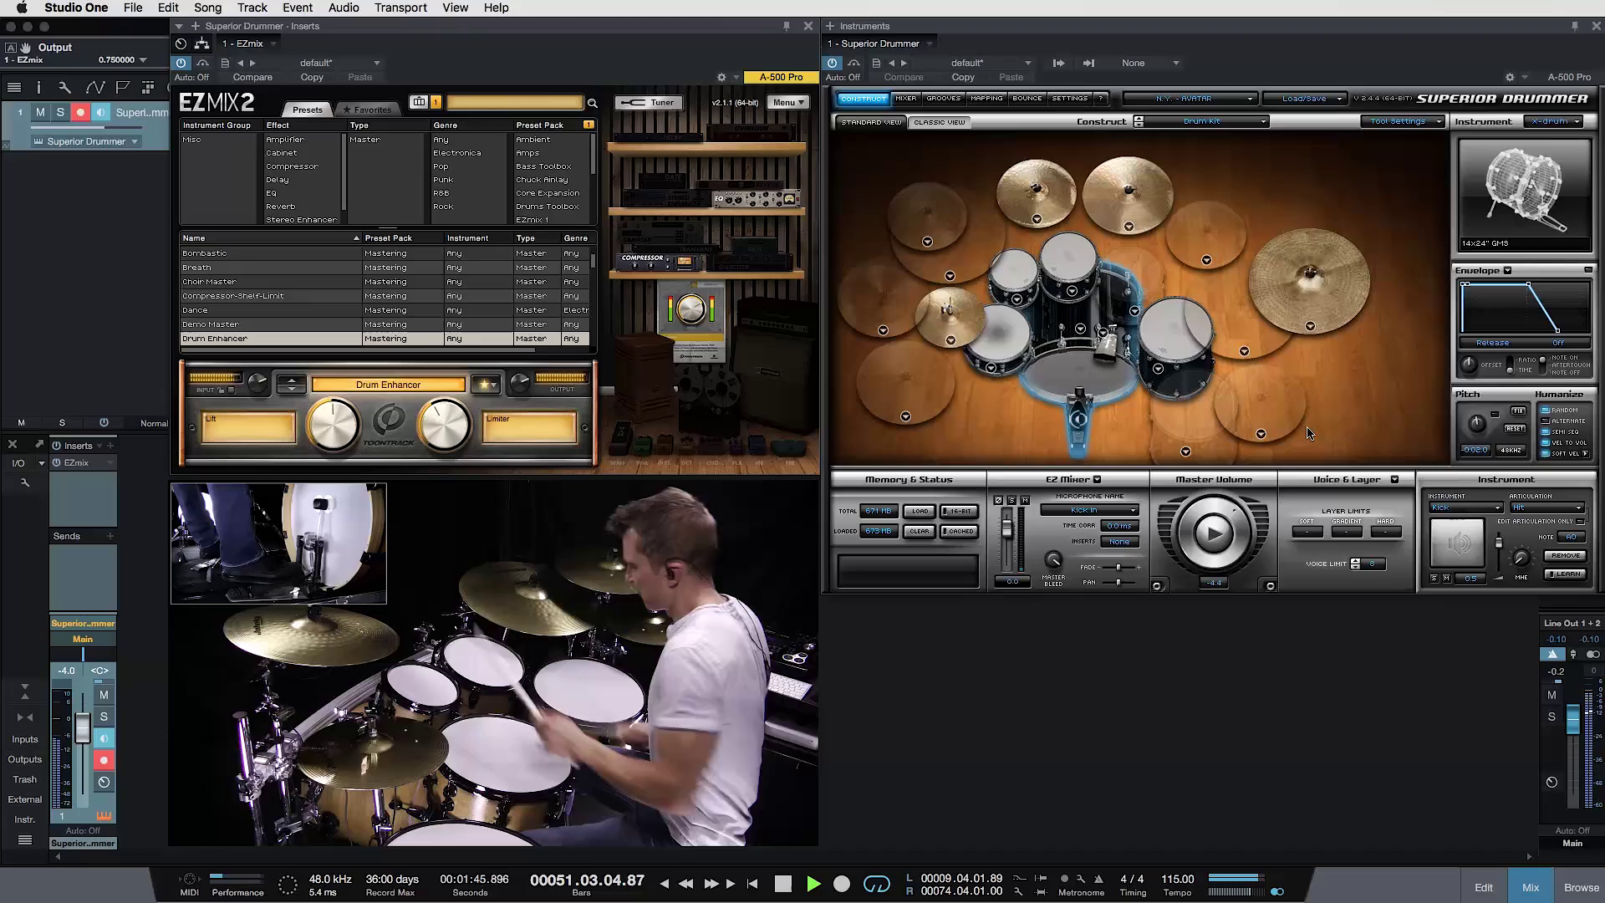
click(1516, 431)
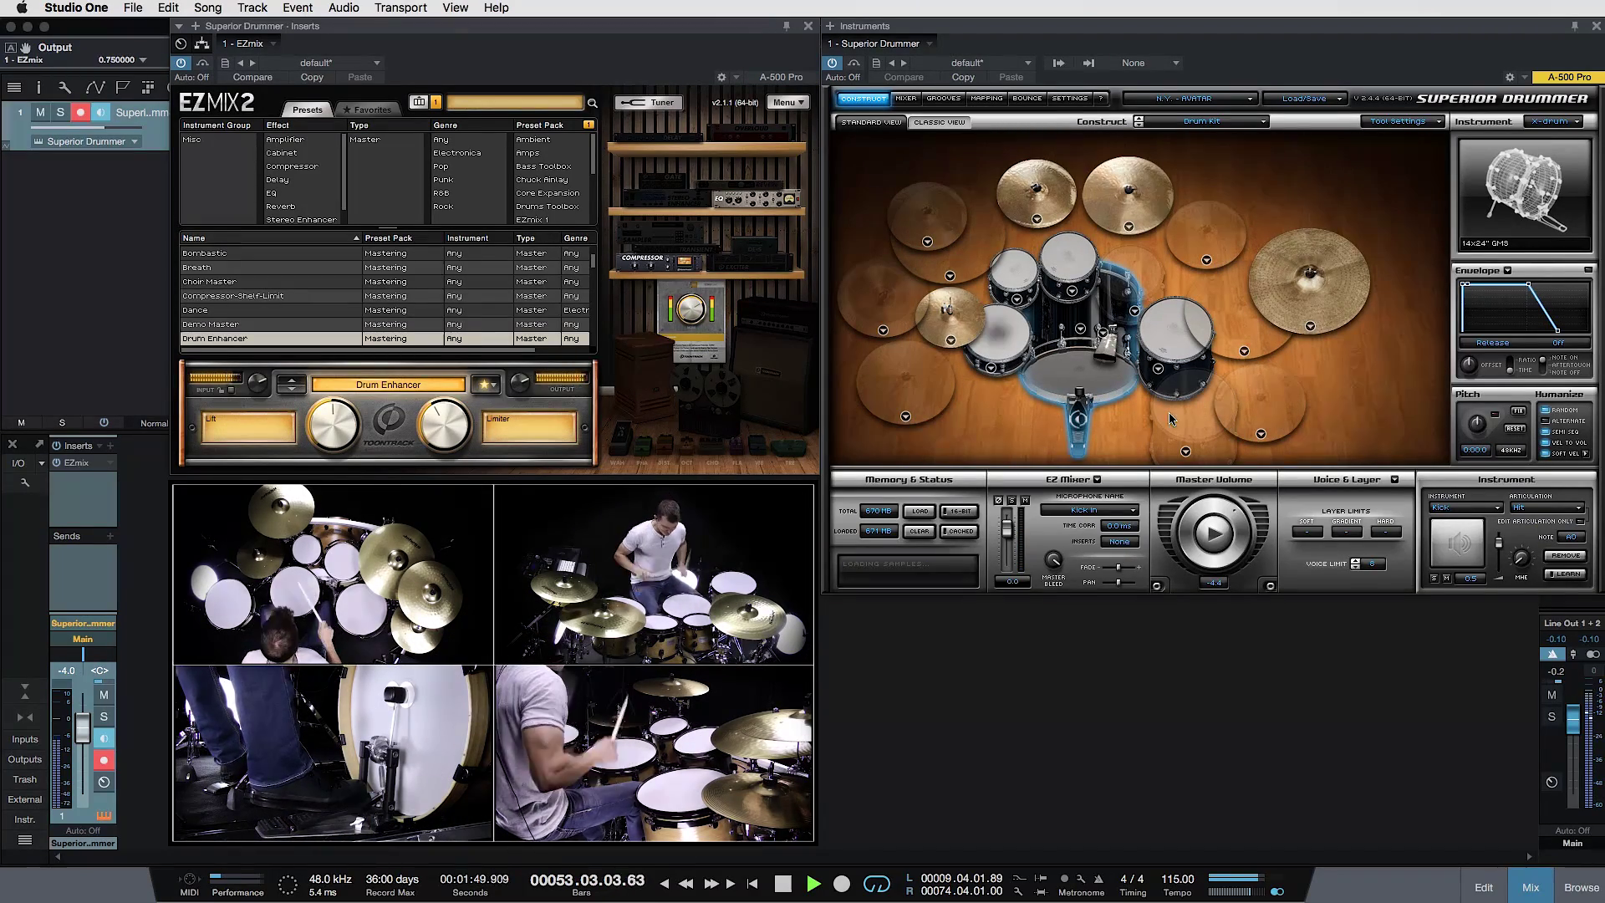
click(913, 99)
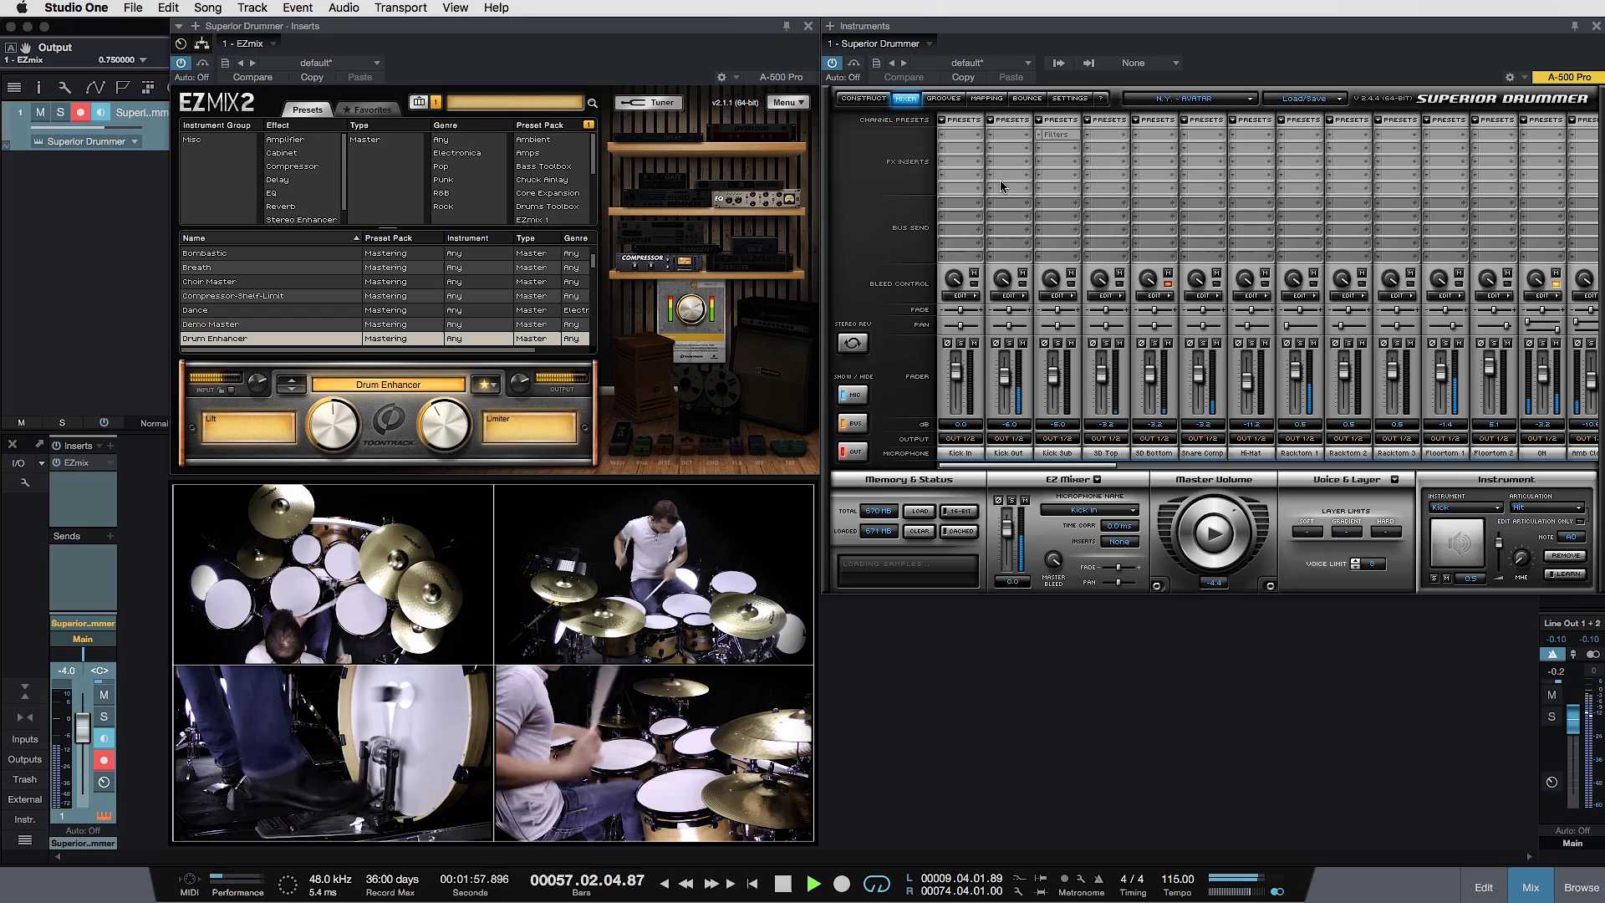
Step: Return to the Construct page and nudge the Drum Enhancer's first shaping amount up to 49%
click(886, 100)
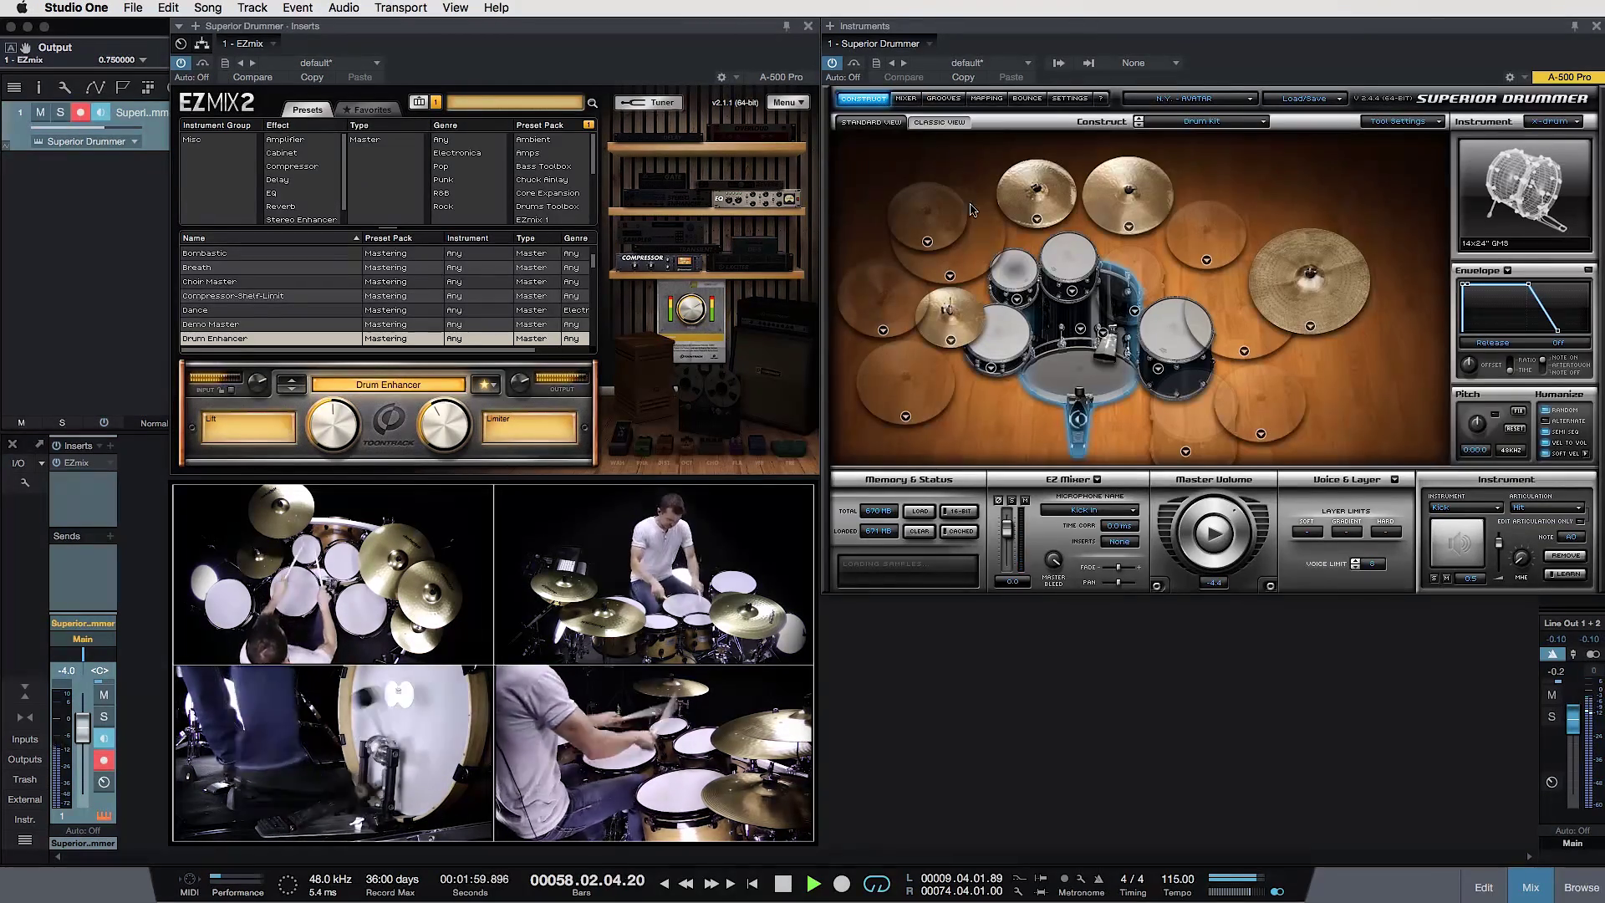
scroll(1483, 429, down, 1)
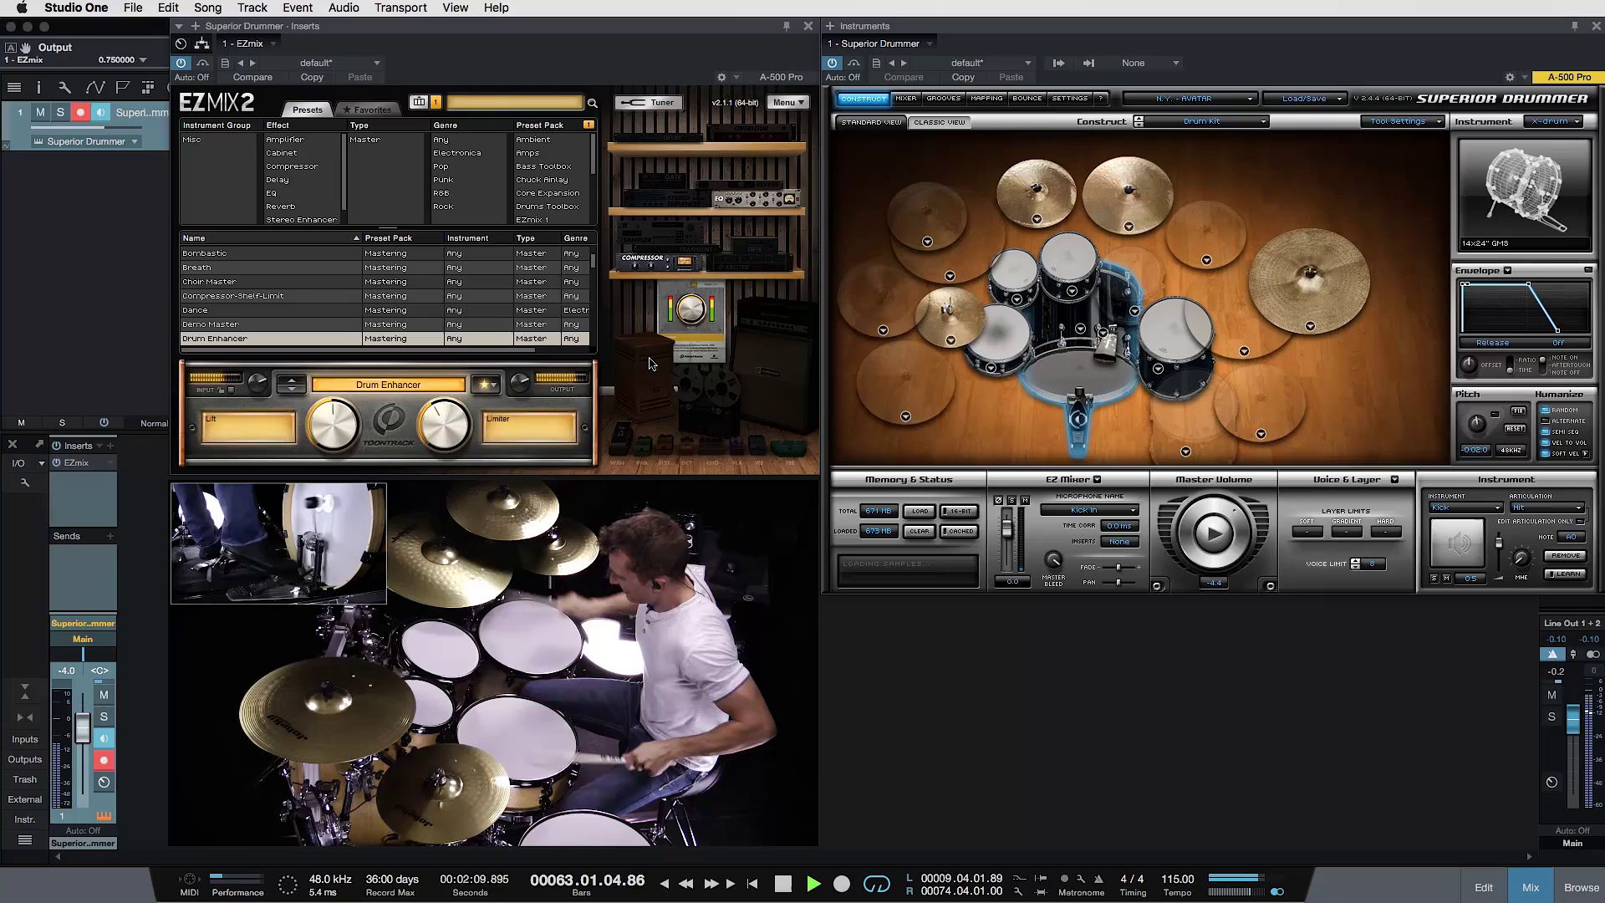
drag(321, 419, 320, 430)
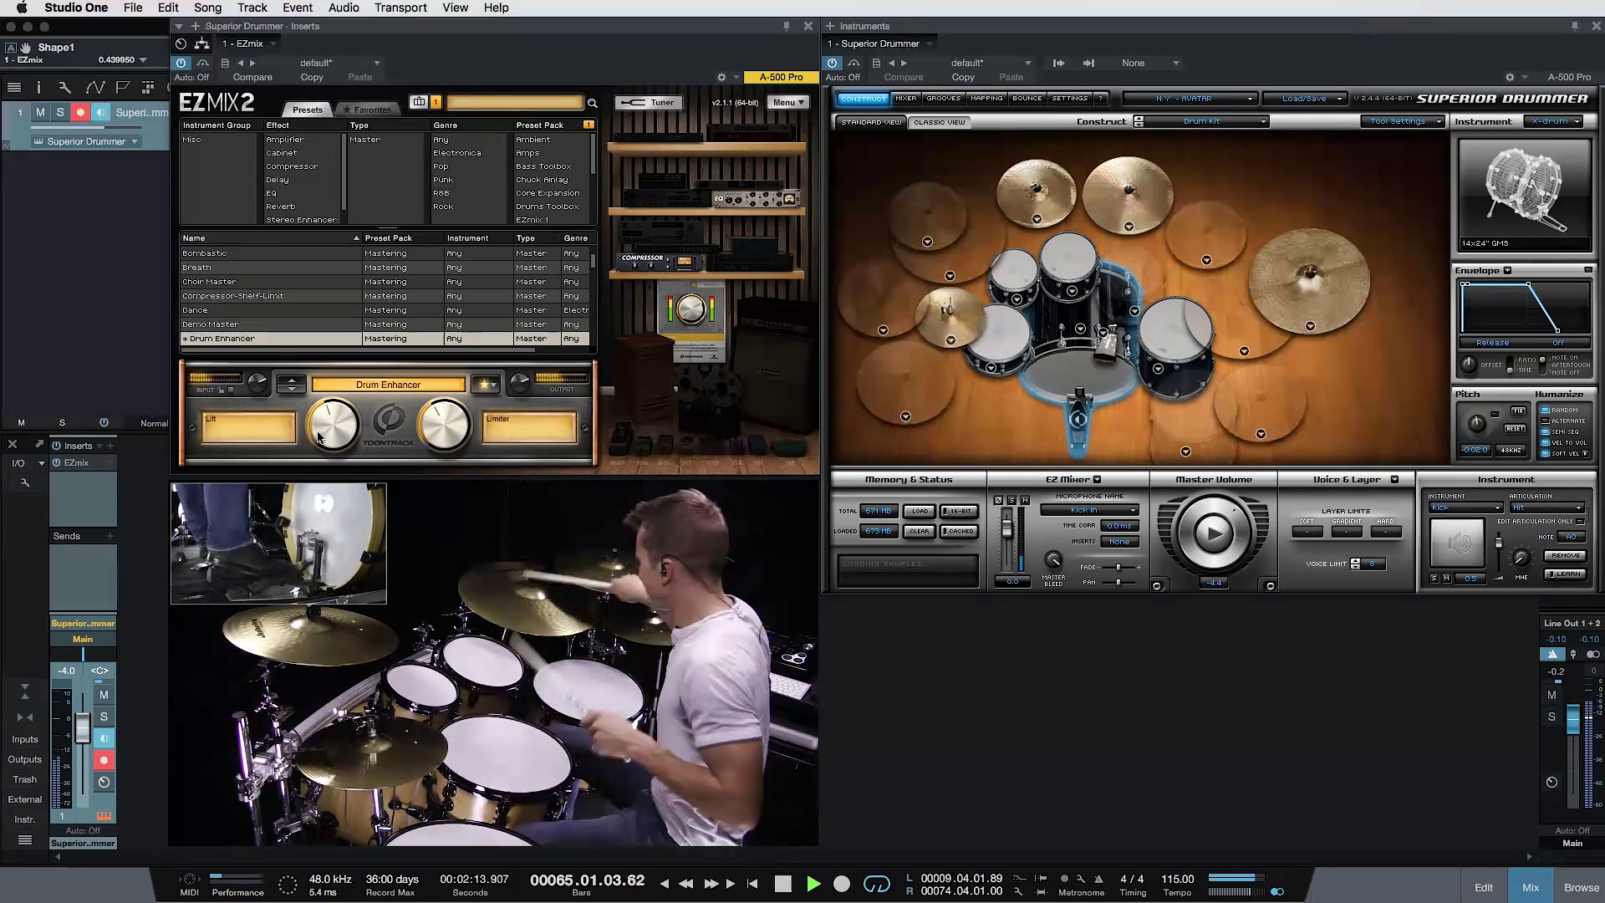
mouse_move(520, 389)
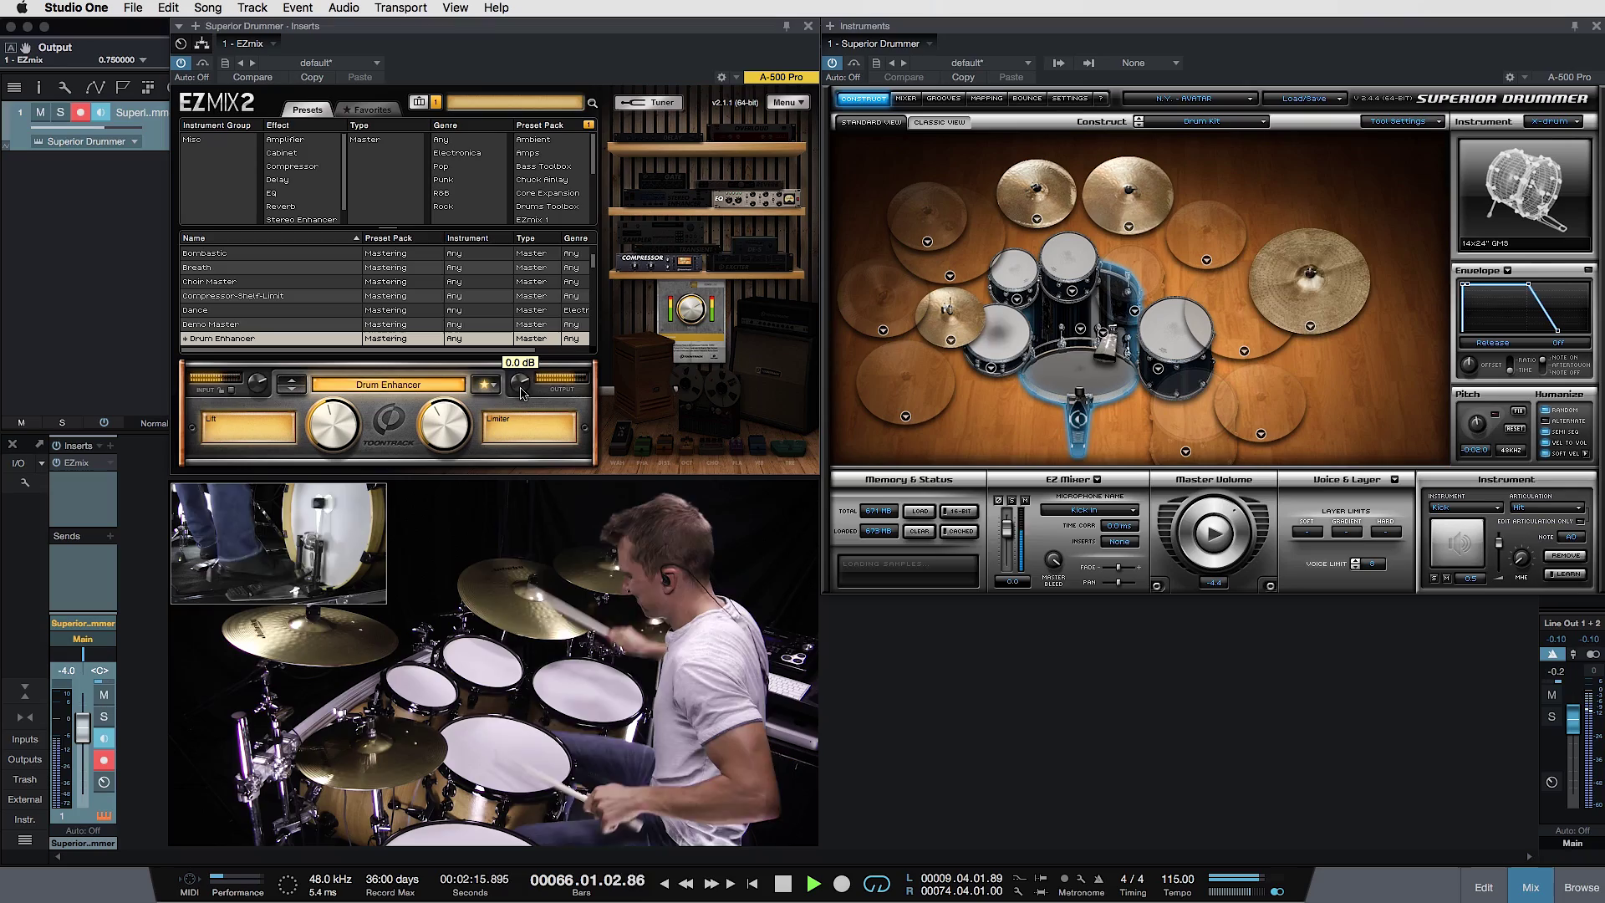